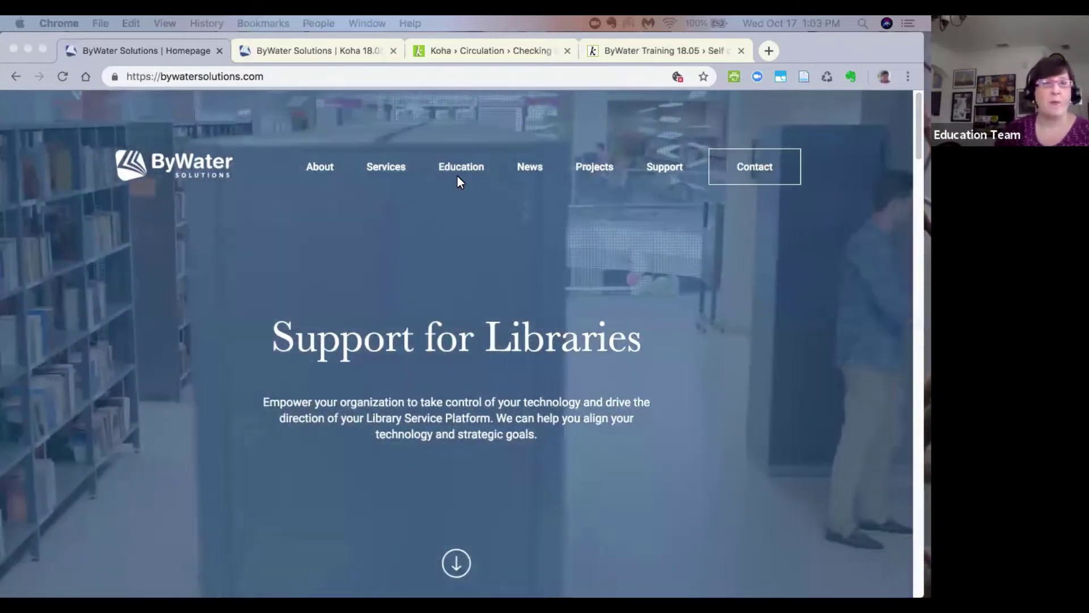
# Open the Koha 18.05 Upgrade Webinar Schedule page and read its introduction, registration instructions and What's New Webinar dates
pyautogui.click(314, 49)
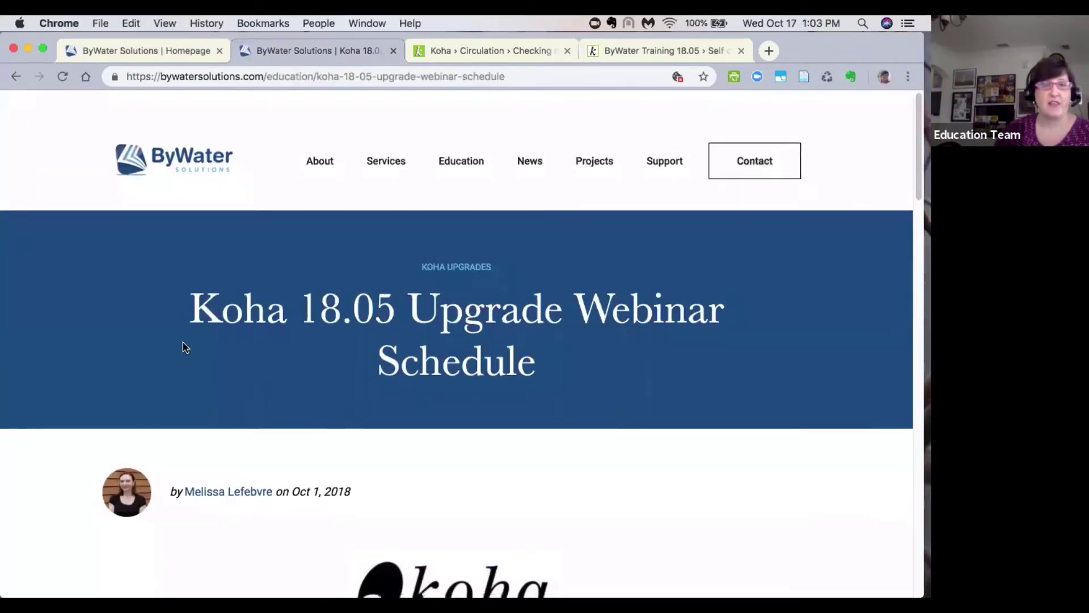
pyautogui.scroll(-5, 183, 342)
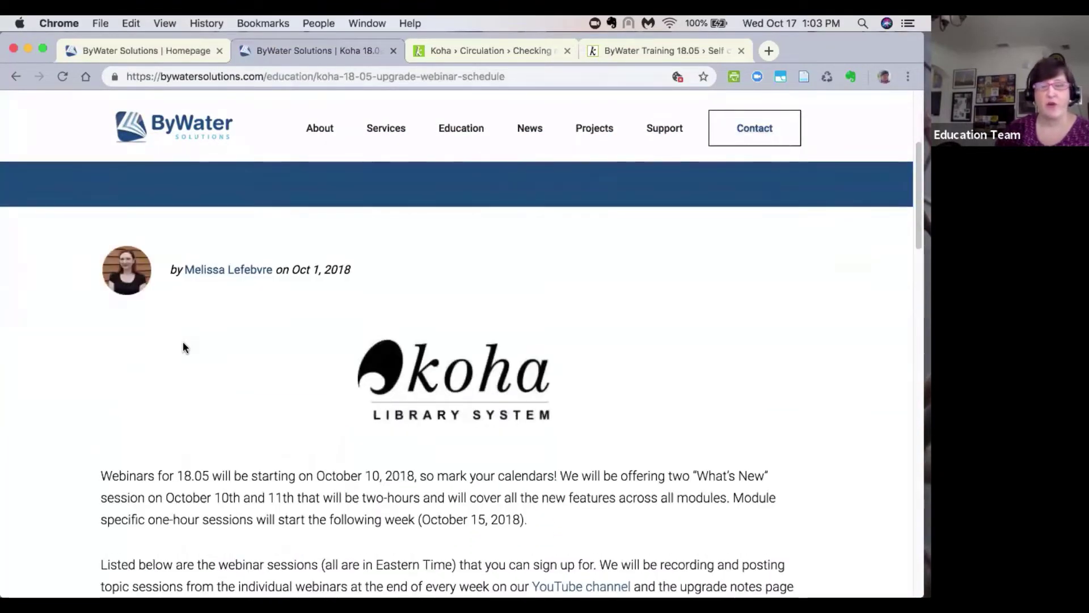
pyautogui.scroll(-1, 183, 344)
pyautogui.scroll(-2, 183, 344)
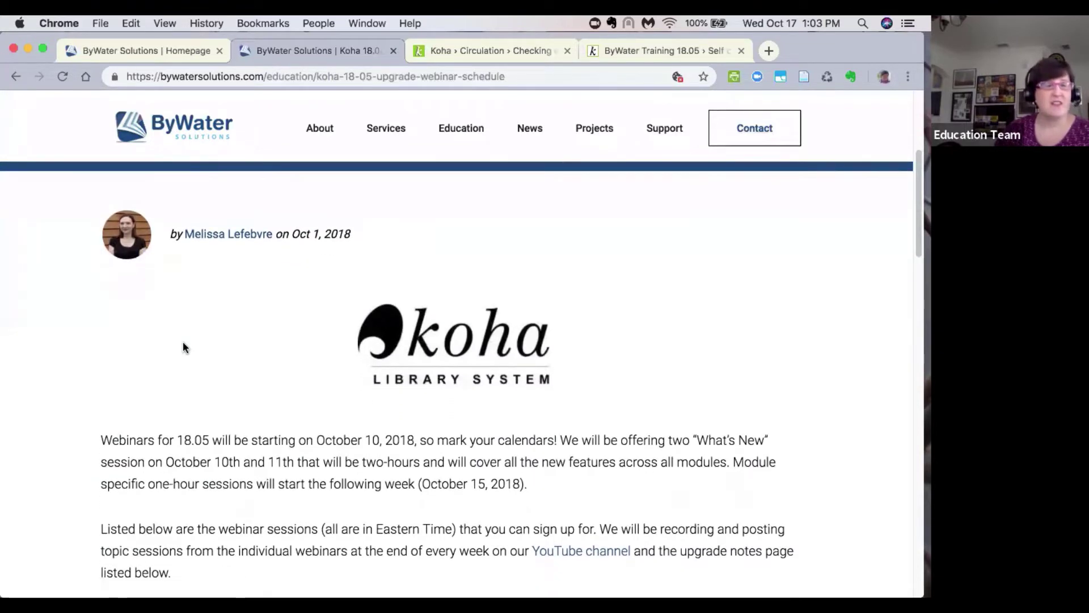
pyautogui.scroll(-3, 183, 347)
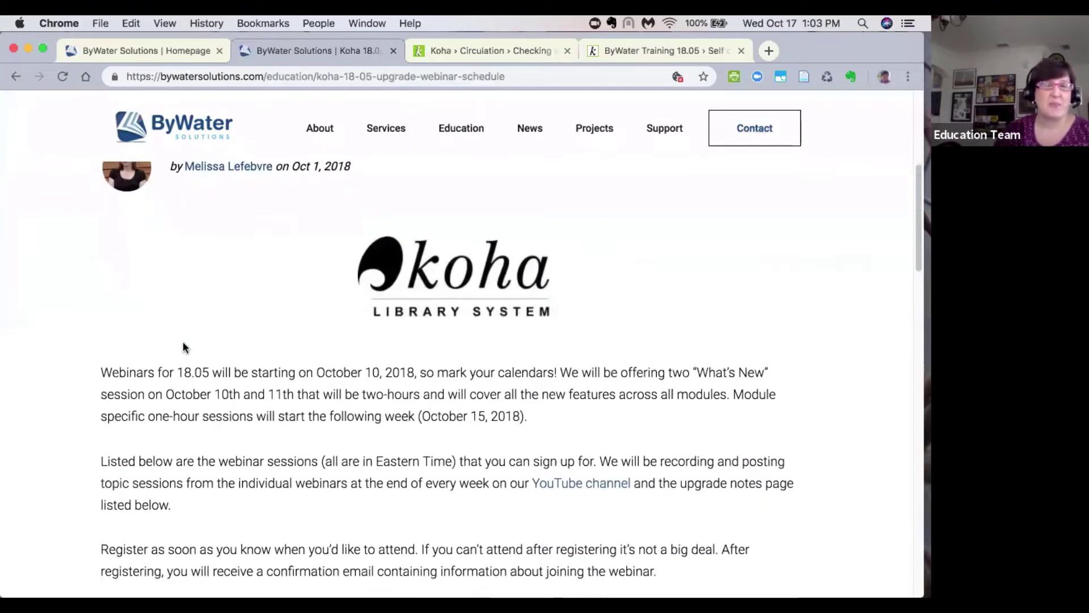
pyautogui.scroll(-2, 183, 344)
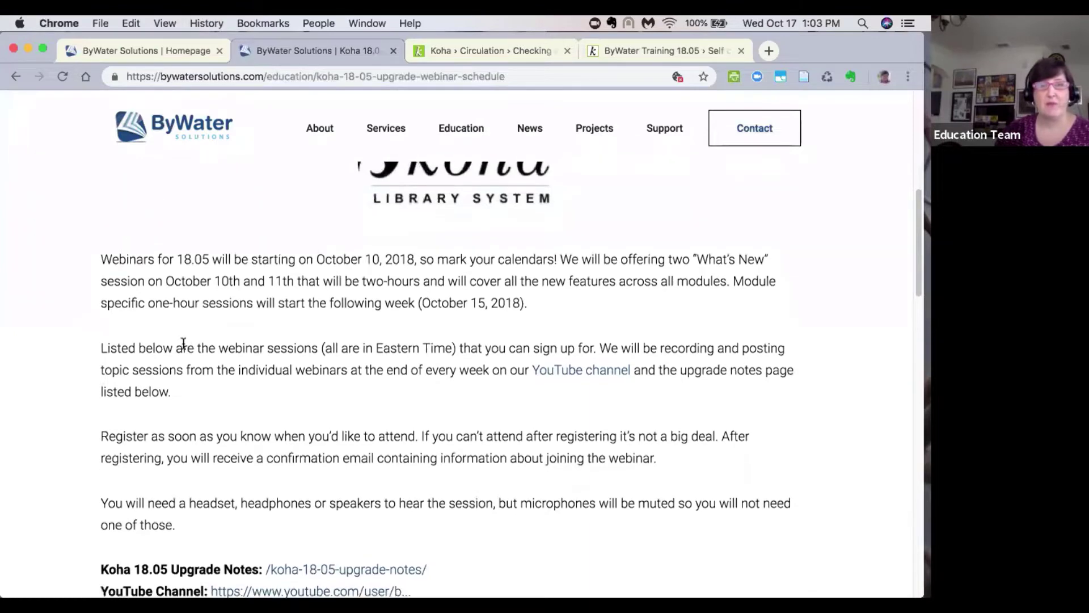
pyautogui.scroll(-4, 182, 343)
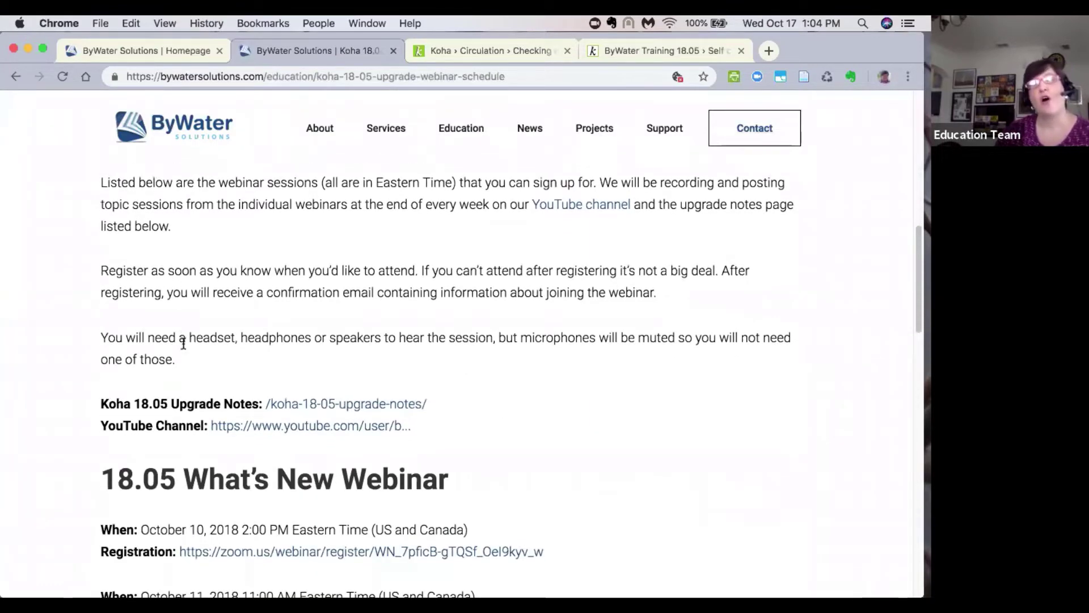
pyautogui.scroll(-3, 182, 344)
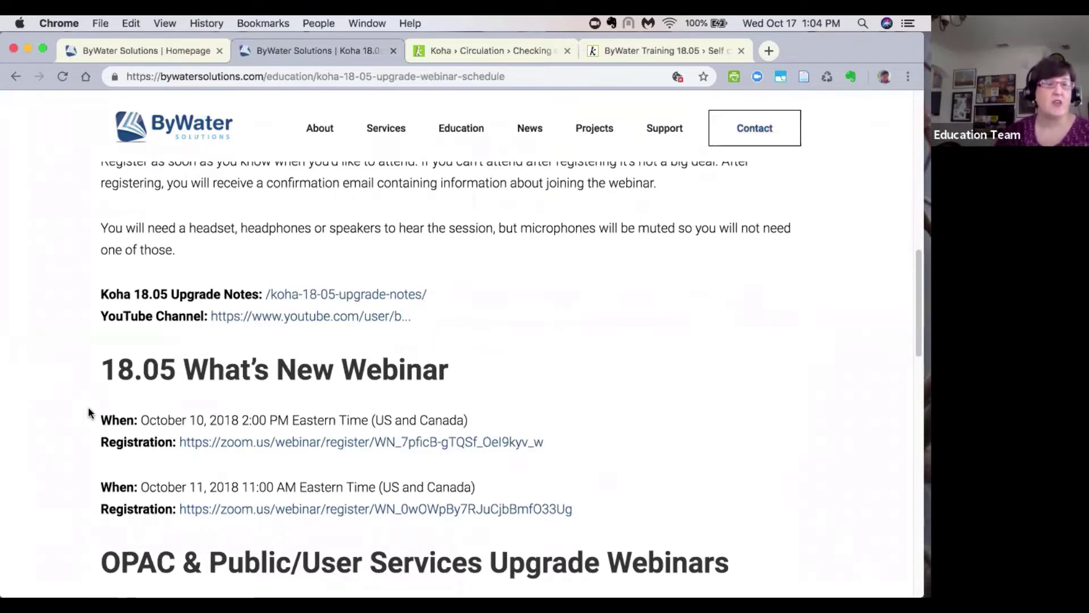
# Examine the webinar dates for OPAC & Public/User Services, Circulation & Patrons, Technical Services, and Administration and Reports
pyautogui.scroll(-5, 90, 411)
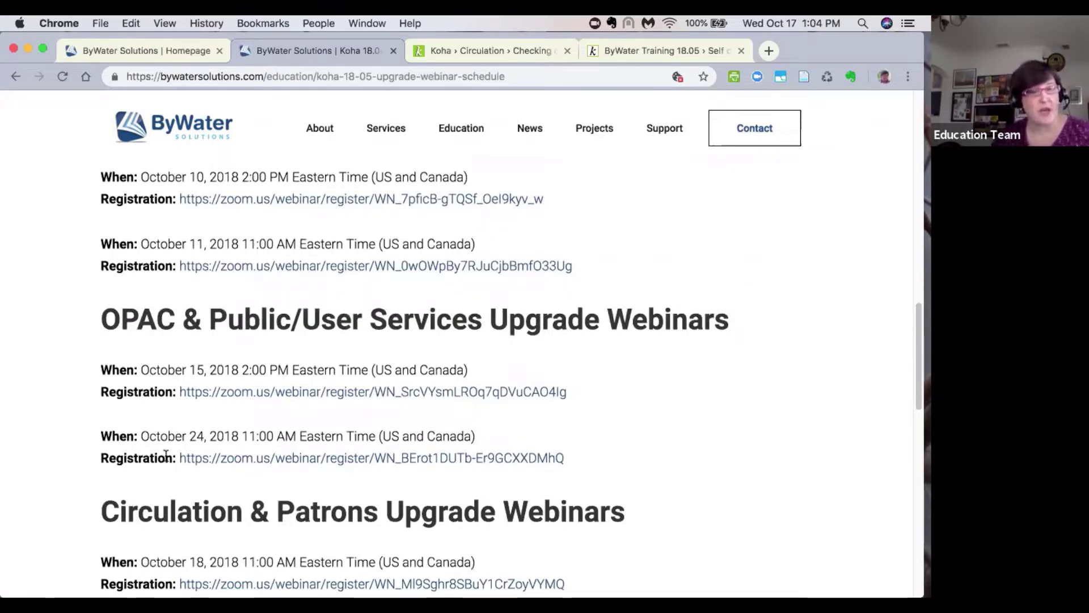
pyautogui.scroll(-1, 55, 451)
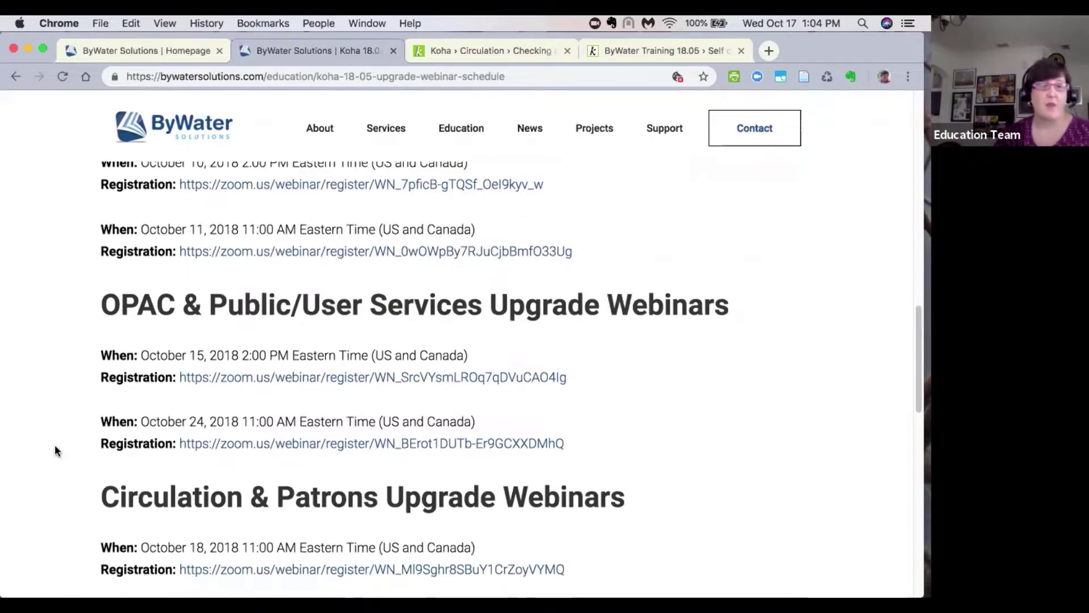
pyautogui.scroll(-3, 55, 447)
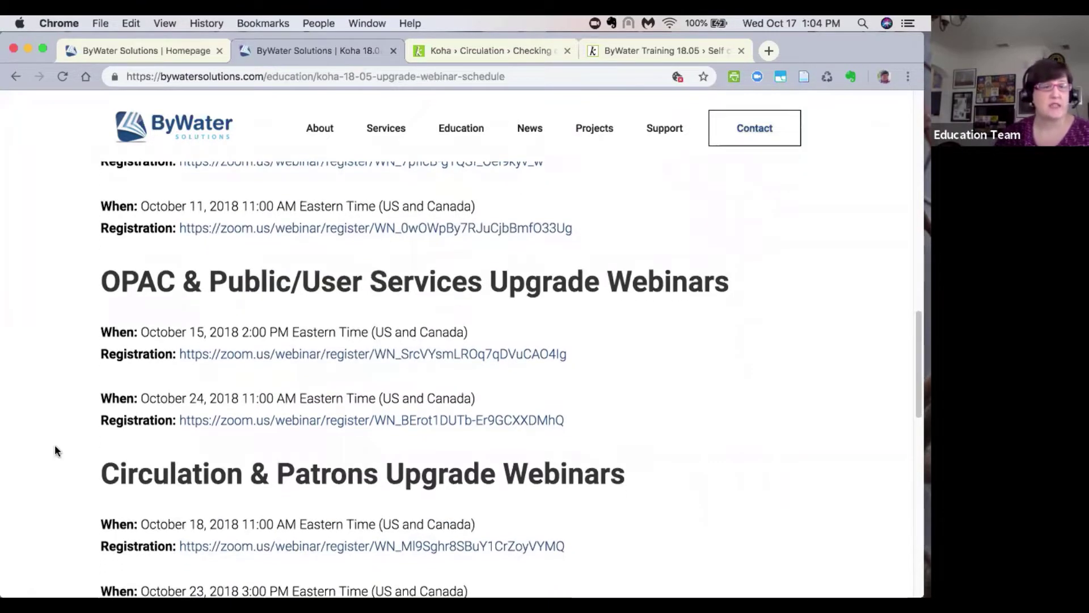
pyautogui.scroll(-5, 55, 451)
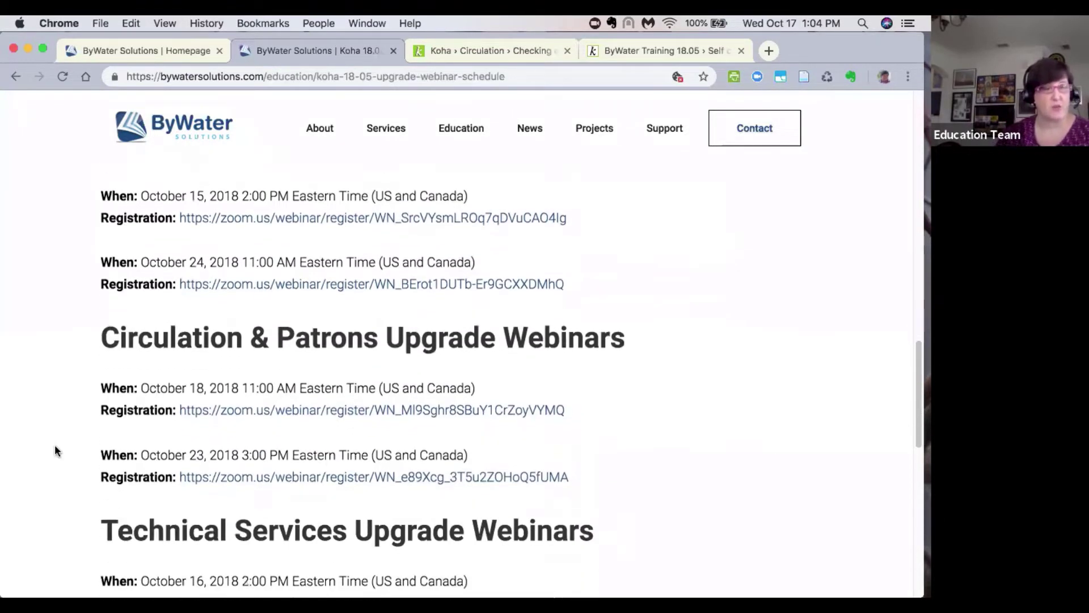
pyautogui.scroll(-4, 55, 446)
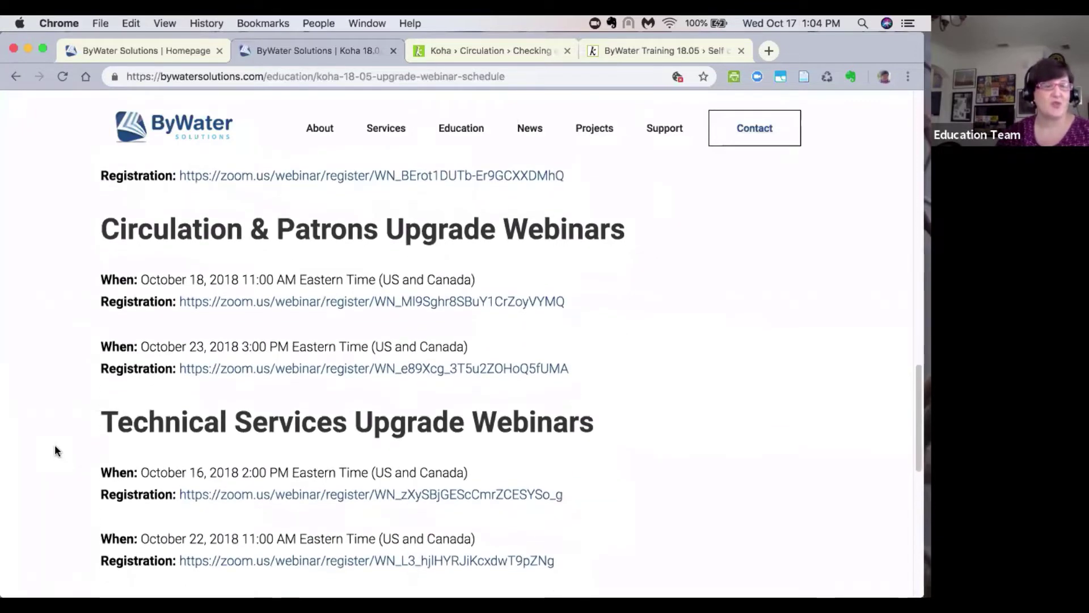
pyautogui.scroll(-2, 55, 446)
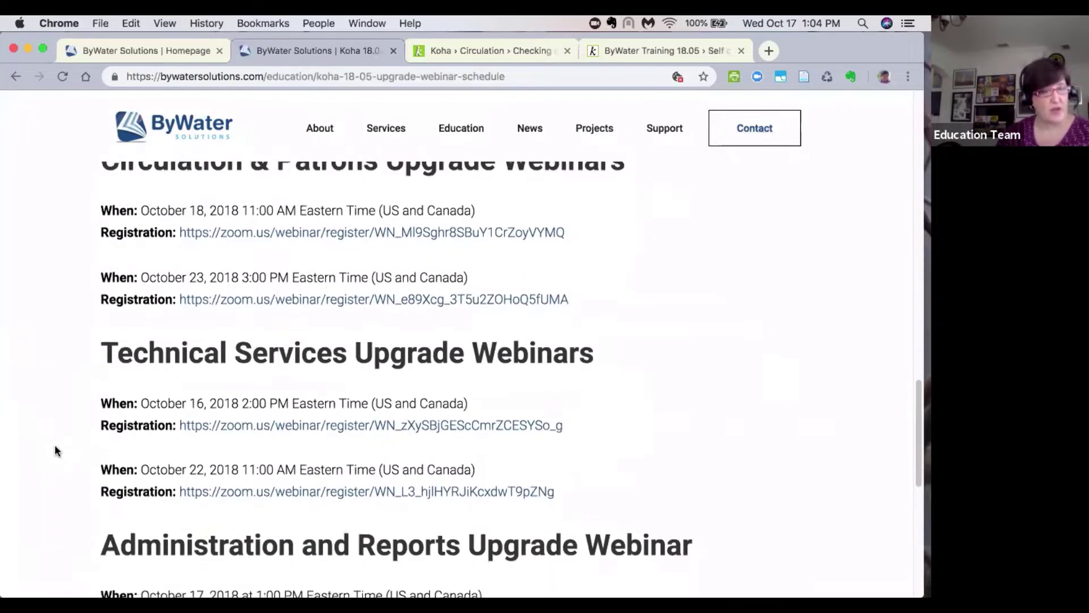
pyautogui.scroll(-3, 55, 450)
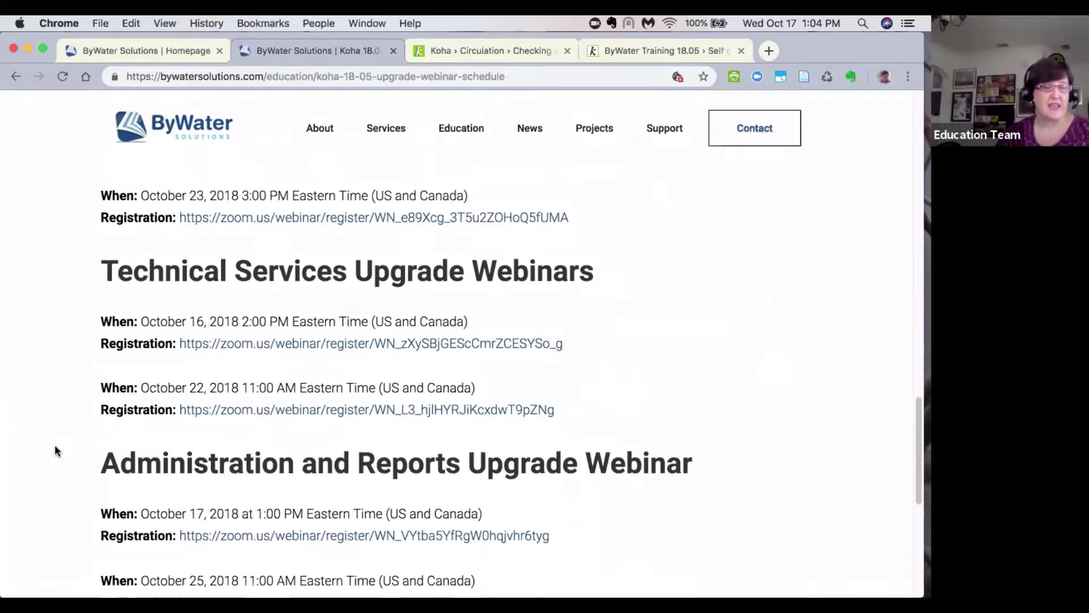
pyautogui.scroll(-2, 55, 451)
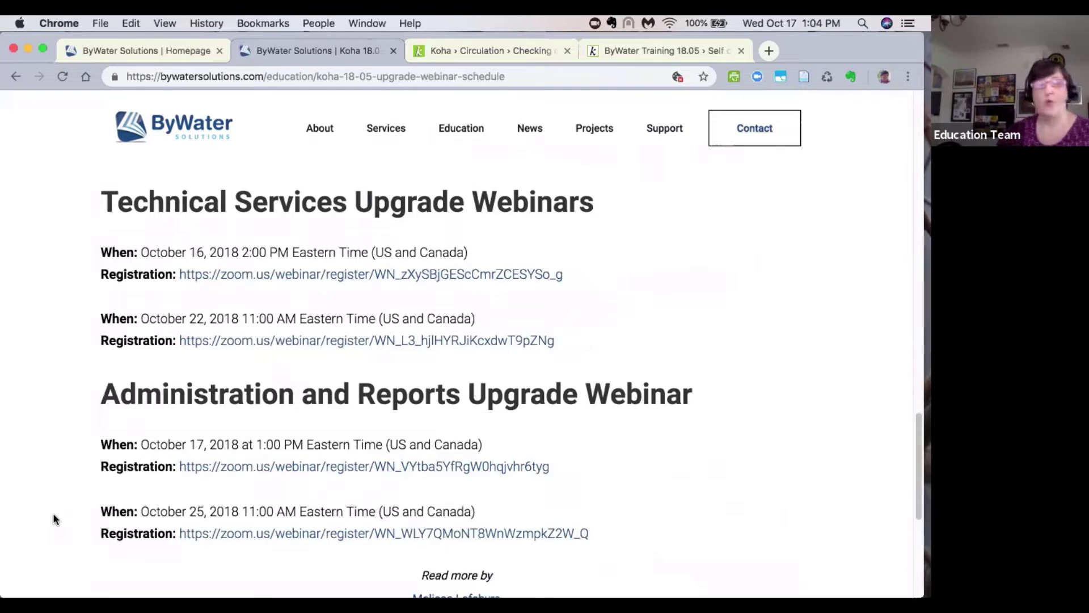
pyautogui.scroll(-7, 55, 519)
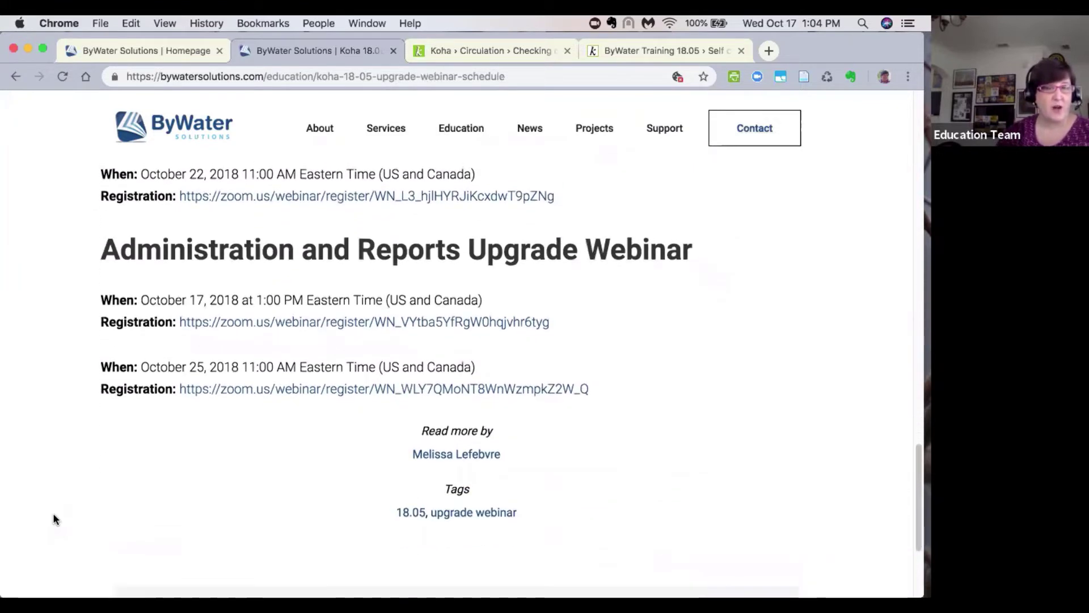
# Open the Koha 18.05 Upgrade Notes linked in the introduction of the webinar schedule
pyautogui.scroll(20, 55, 519)
pyautogui.scroll(-10, 55, 519)
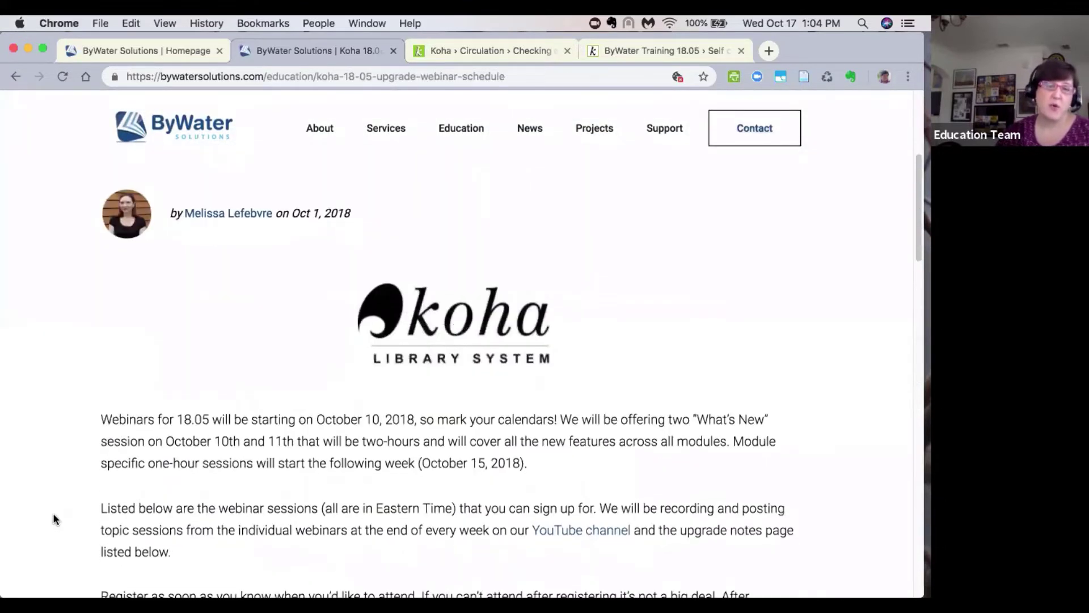
pyautogui.scroll(-8, 55, 519)
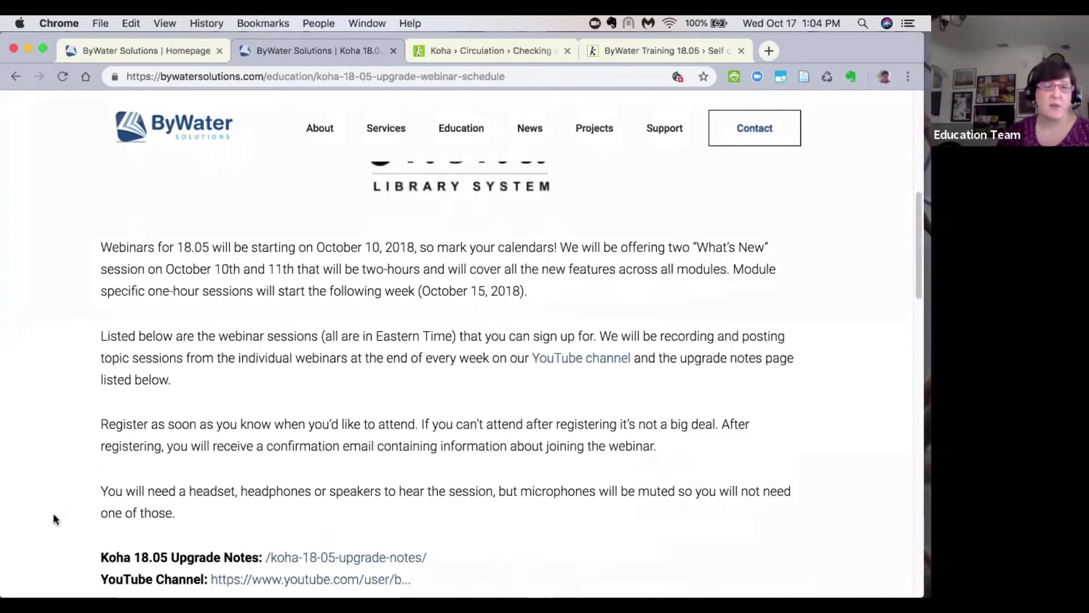
pyautogui.scroll(-4, 55, 518)
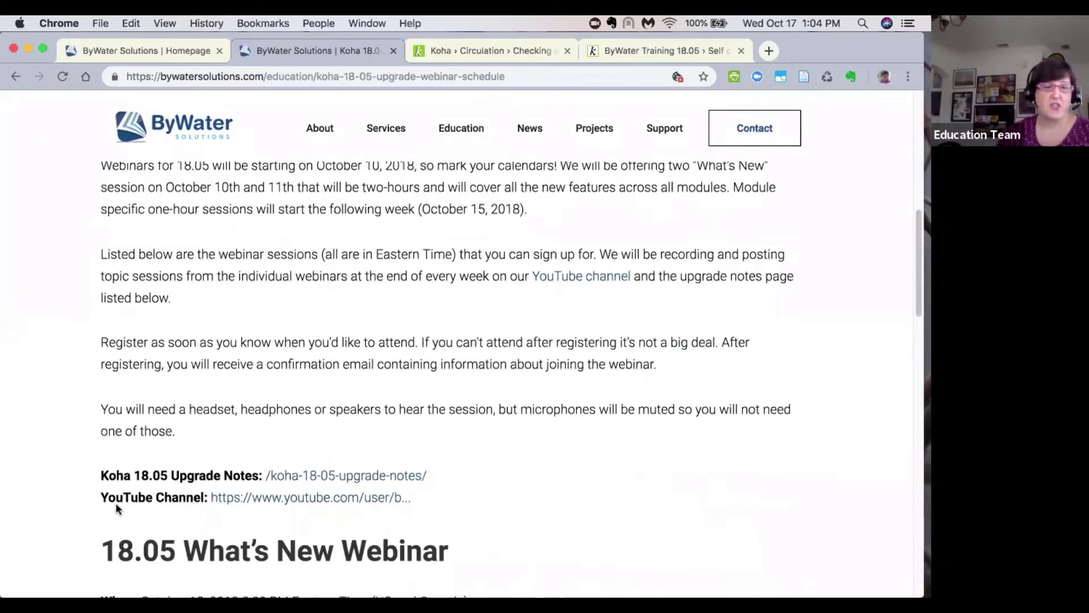
pyautogui.click(329, 477)
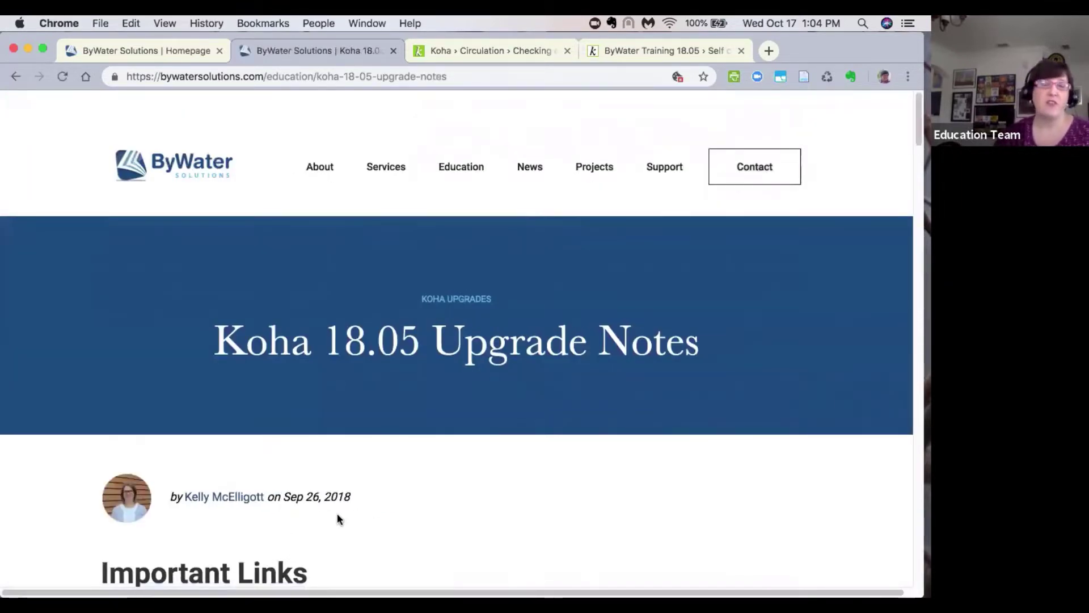
# Examine the upgrade notes' important links, blog posts, recorded webinars, Q & A section, and the OPAC, Course Reserves and Patrons change lists
pyautogui.scroll(-5, 406, 493)
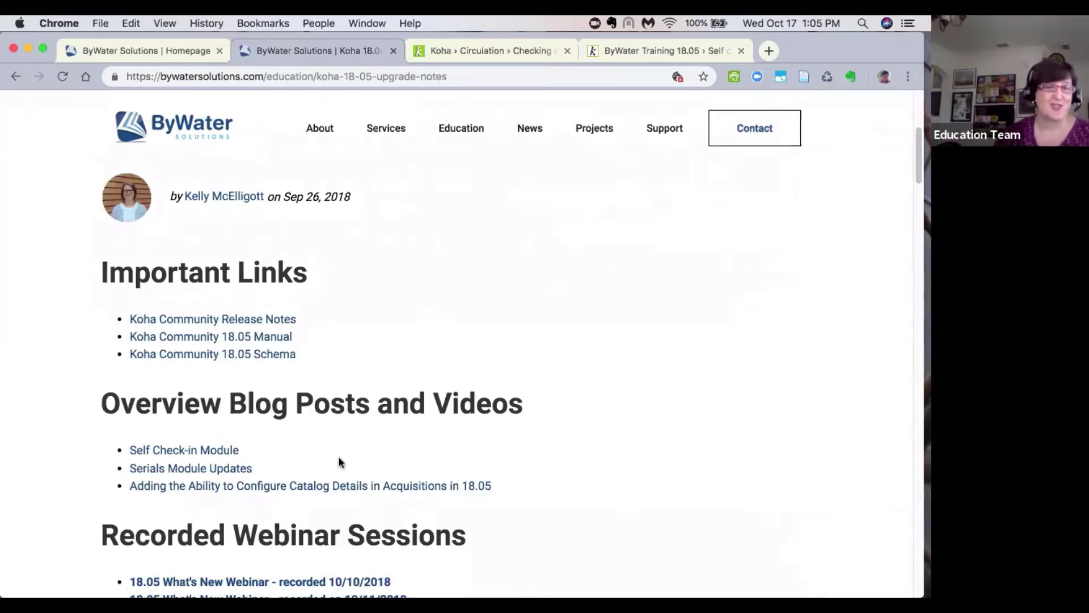
pyautogui.scroll(-2, 326, 458)
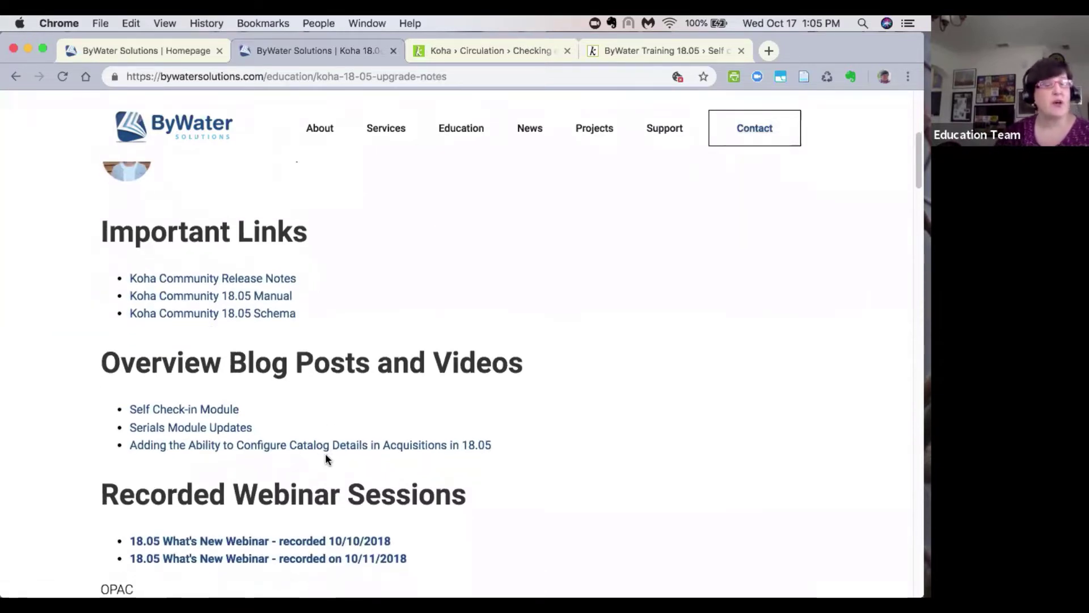
pyautogui.scroll(-1, 326, 455)
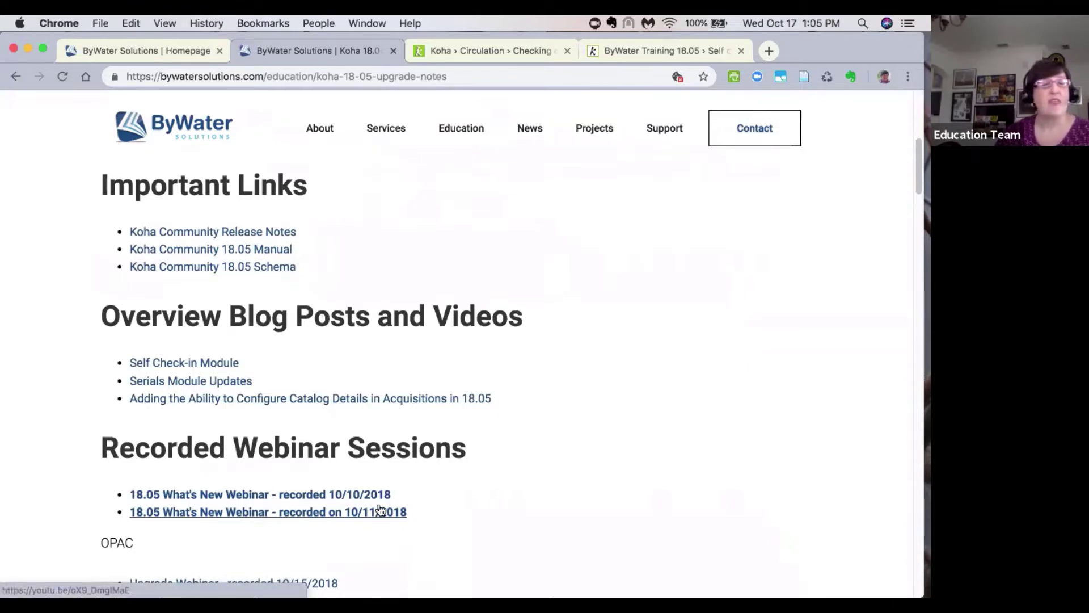
pyautogui.scroll(-5, 380, 509)
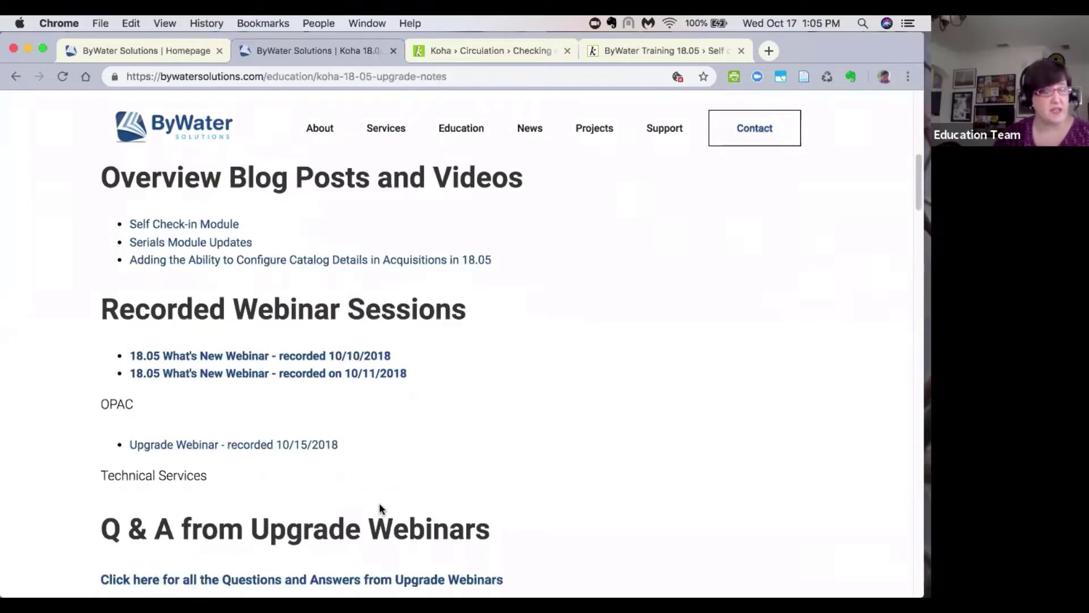
pyautogui.scroll(-6, 379, 506)
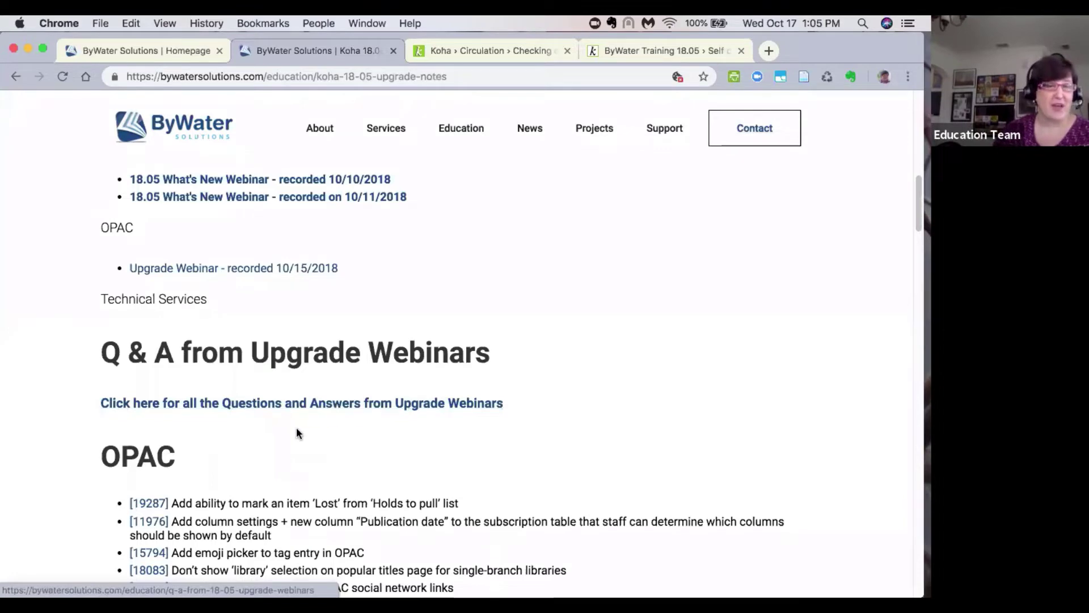
pyautogui.scroll(-1, 297, 433)
pyautogui.scroll(-5, 298, 433)
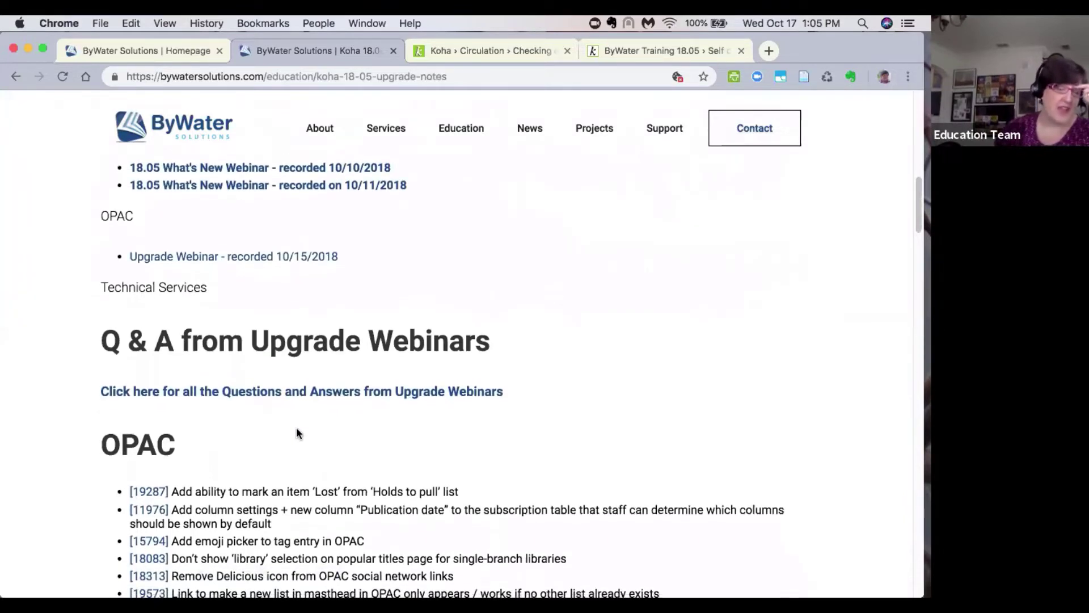
pyautogui.scroll(-10, 297, 429)
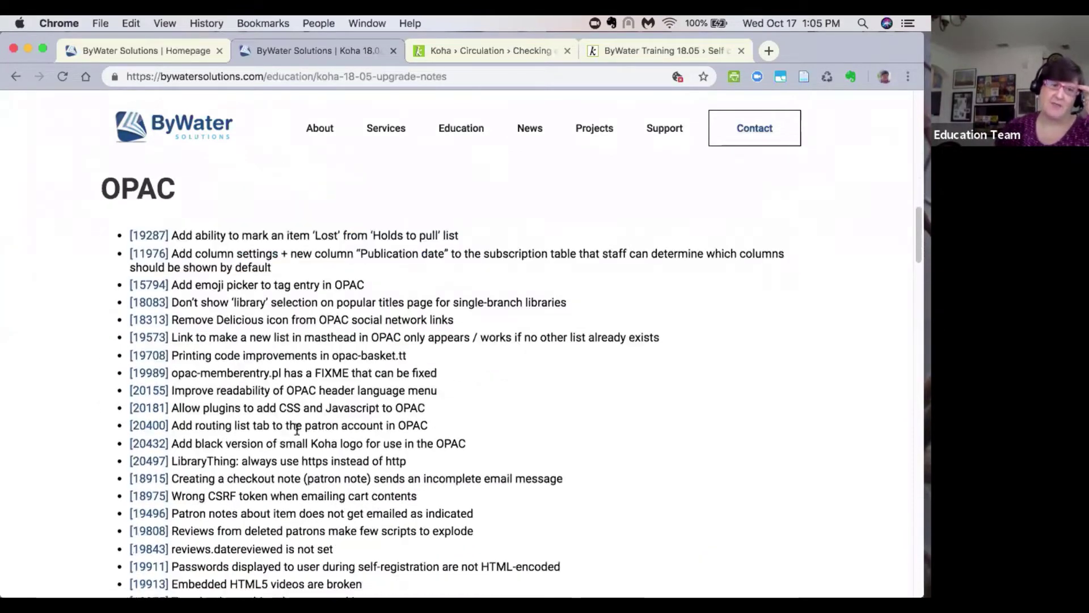
pyautogui.scroll(-5, 297, 430)
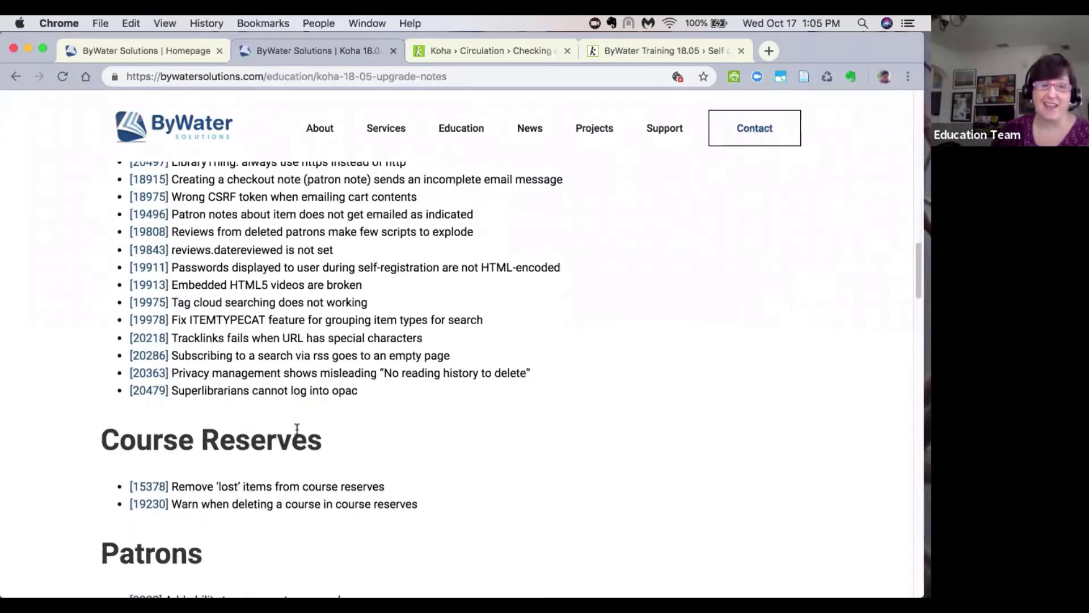
pyautogui.scroll(-7, 297, 433)
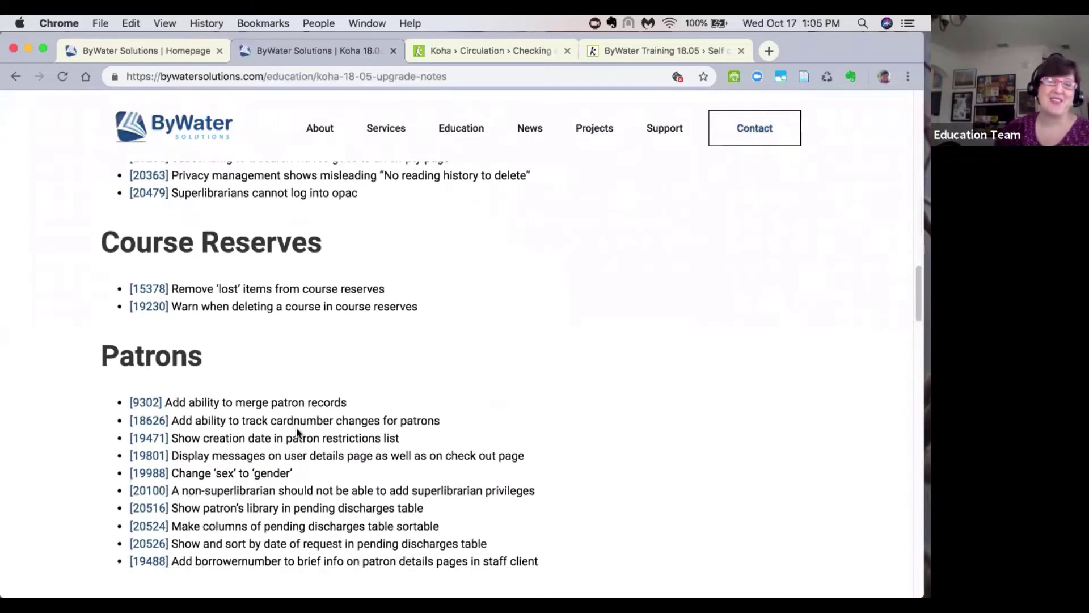
# Revisit the recorded webinar sessions and overview links in the upgrade notes, and switch to the ByWater Solutions homepage
pyautogui.scroll(20, 297, 430)
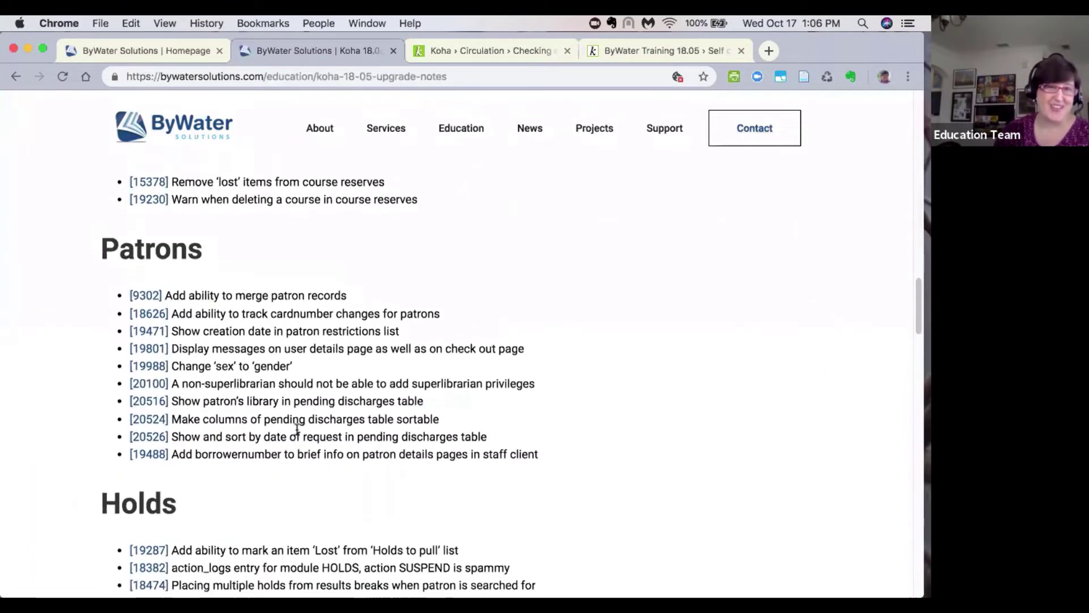
pyautogui.scroll(9, 299, 433)
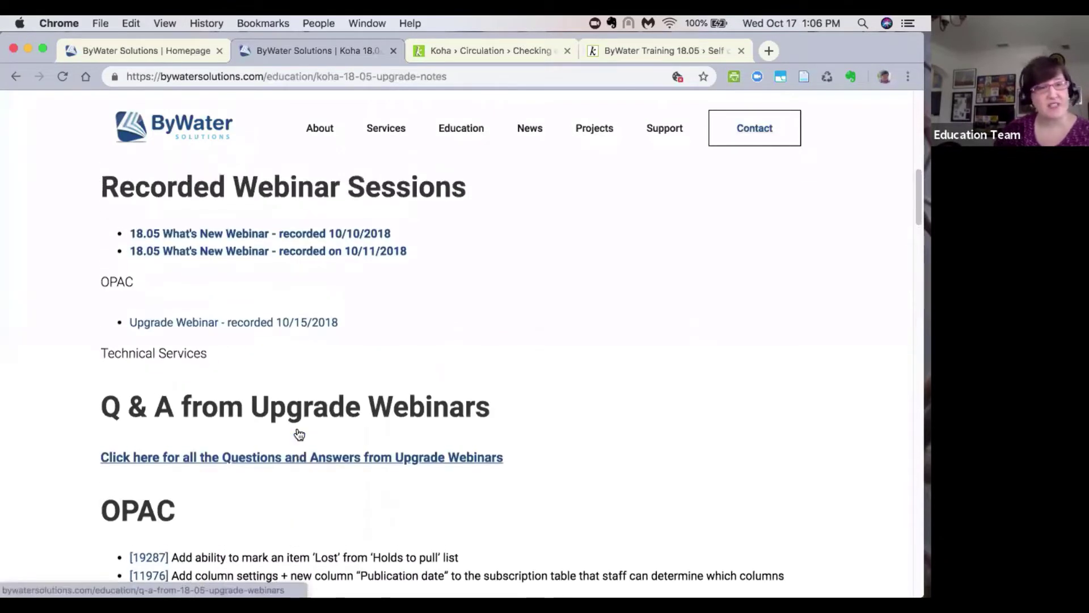
pyautogui.scroll(3, 296, 430)
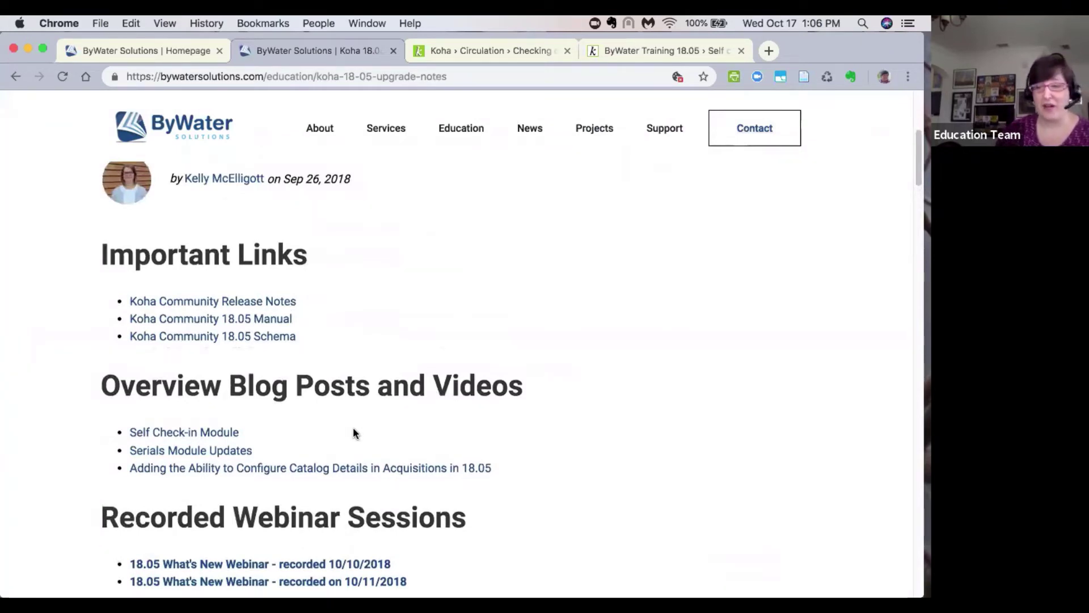
pyautogui.scroll(1, 353, 429)
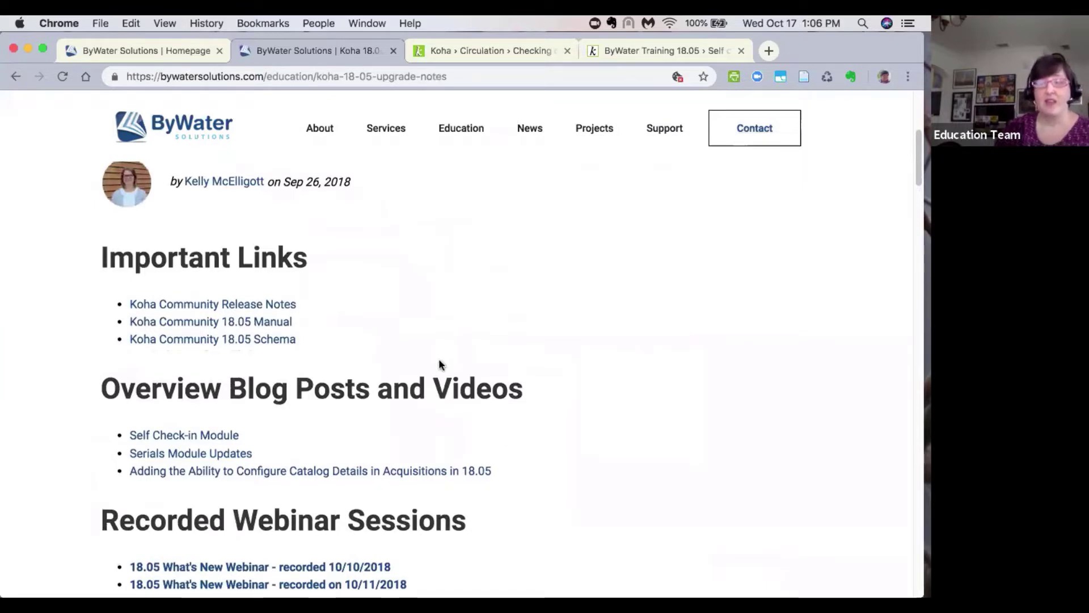
pyautogui.scroll(1, 249, 151)
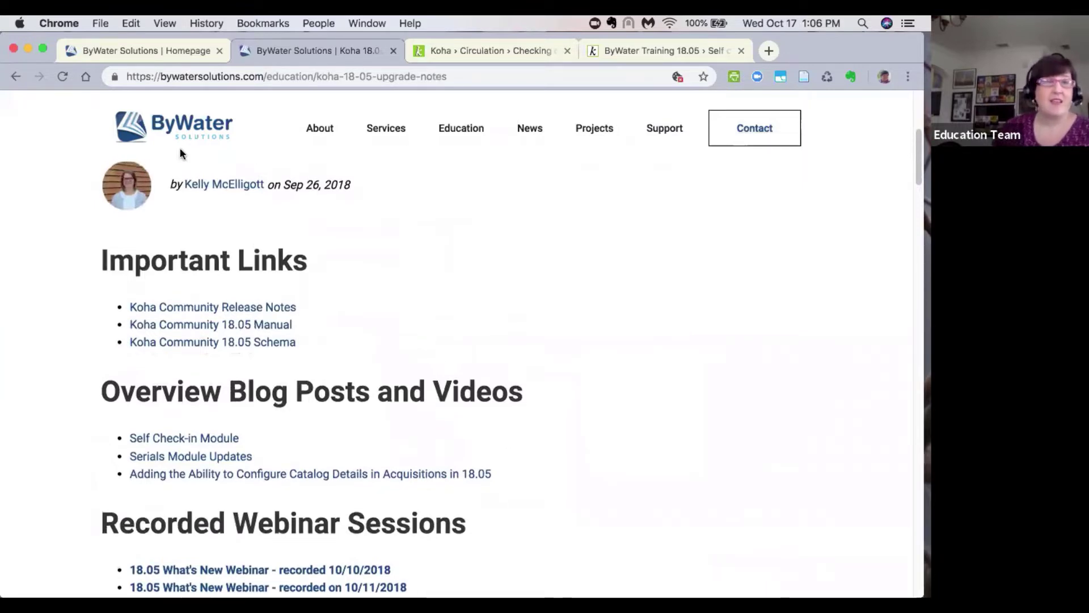
pyautogui.click(164, 50)
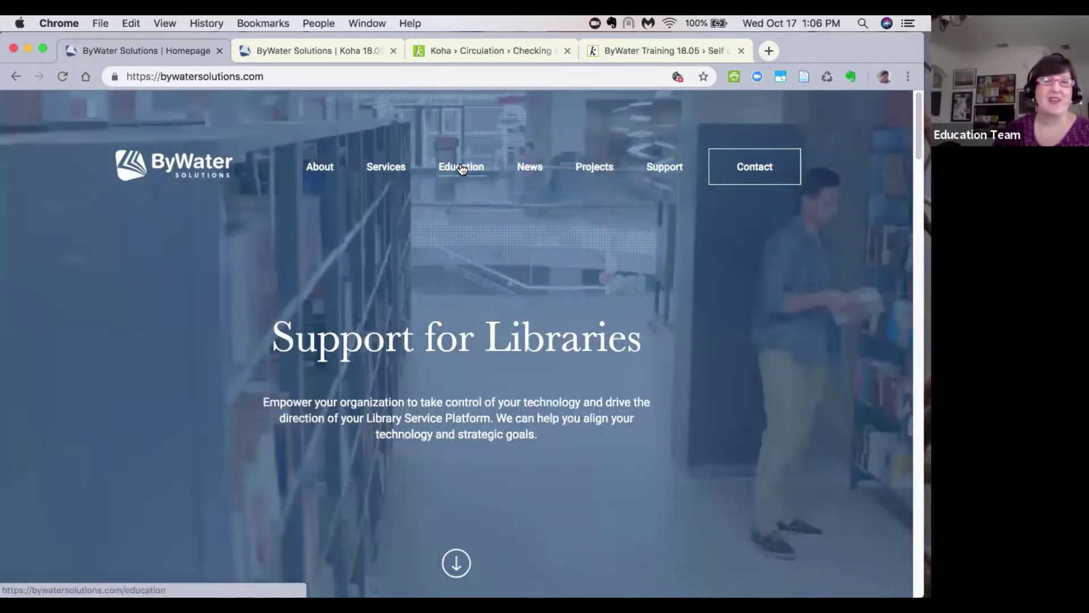
# Open the ByWater Solutions Education page and examine its featured post, Q&A from 18.05 Upgrade Webinars
pyautogui.click(462, 169)
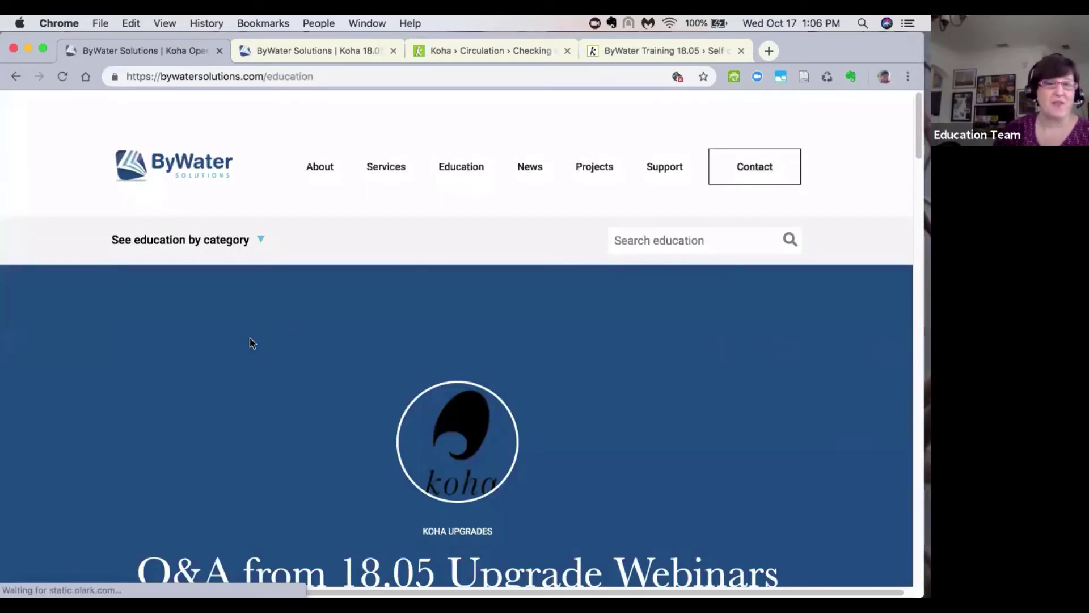
pyautogui.scroll(-2, 250, 340)
pyautogui.scroll(-2, 251, 344)
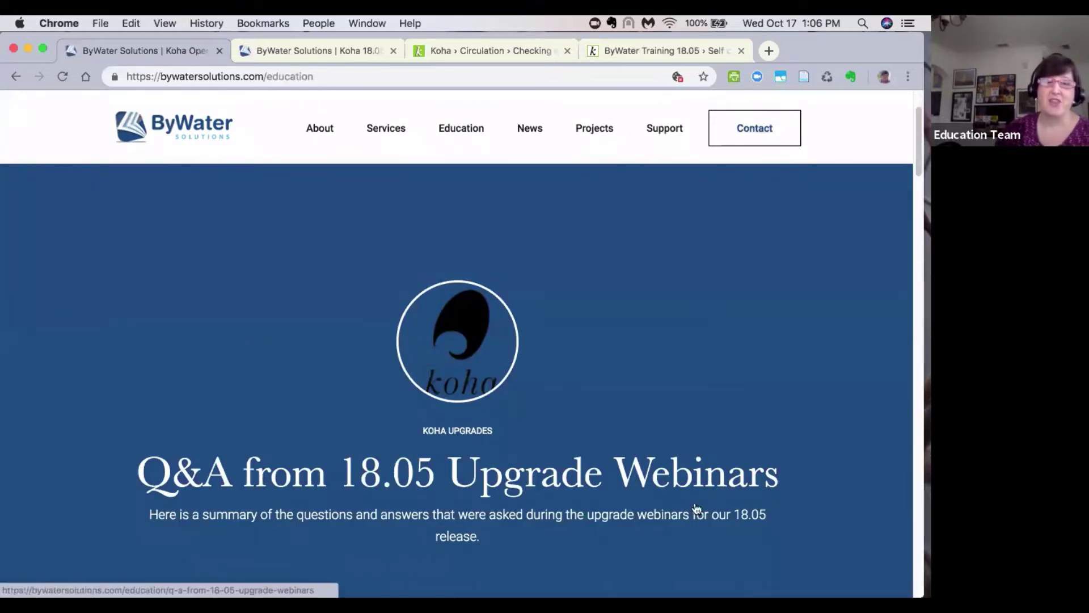
pyautogui.scroll(-2, 541, 545)
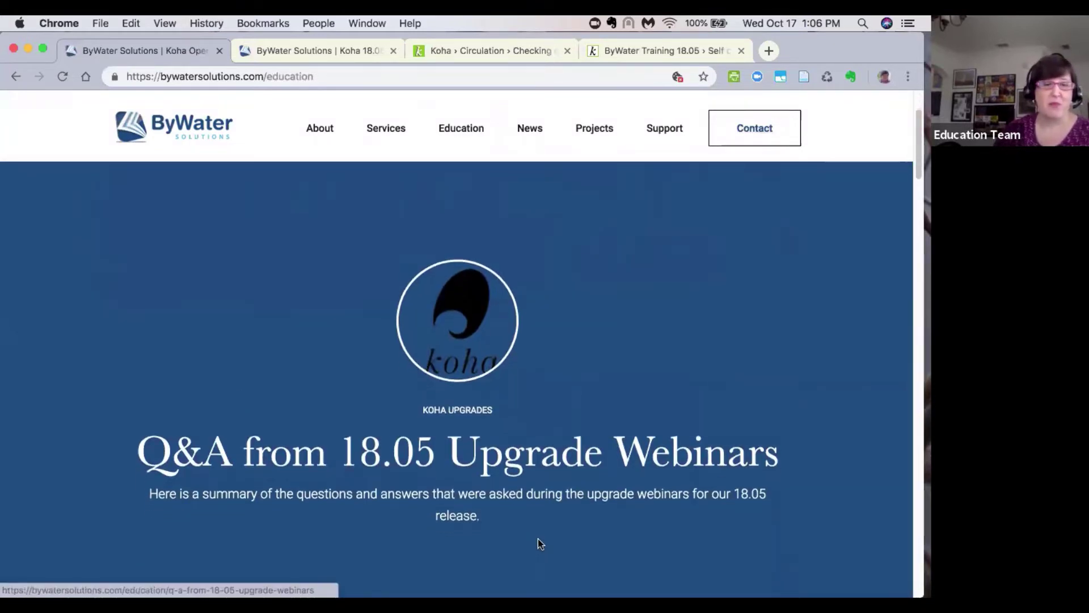
pyautogui.scroll(3, 540, 544)
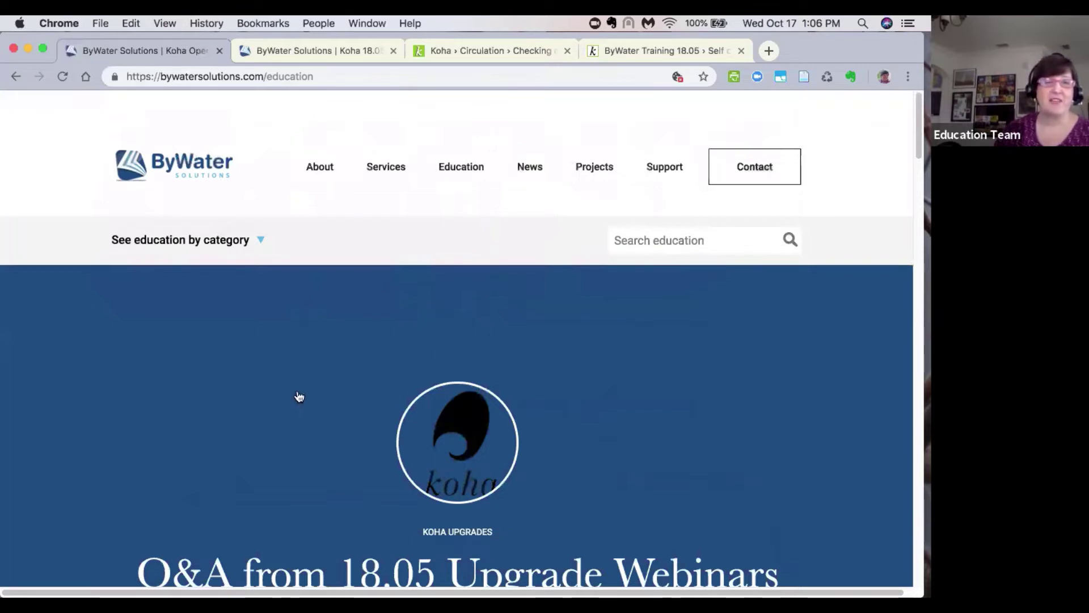
# Open the ByWater Solutions About page and read the mission statement, The ByWater Family and How we roll sections
pyautogui.click(317, 171)
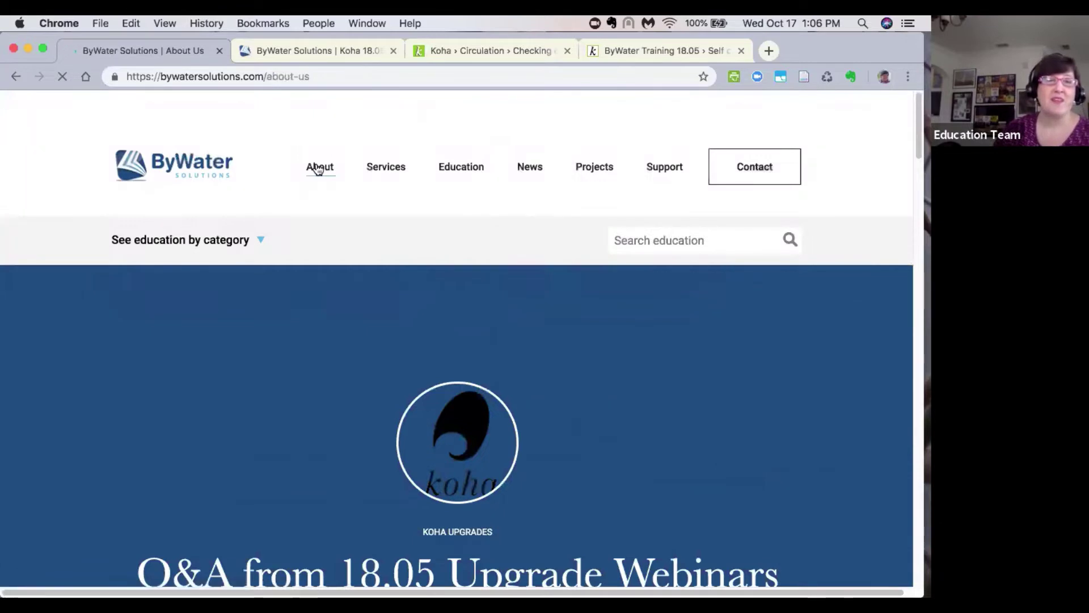
pyautogui.scroll(-3, 206, 347)
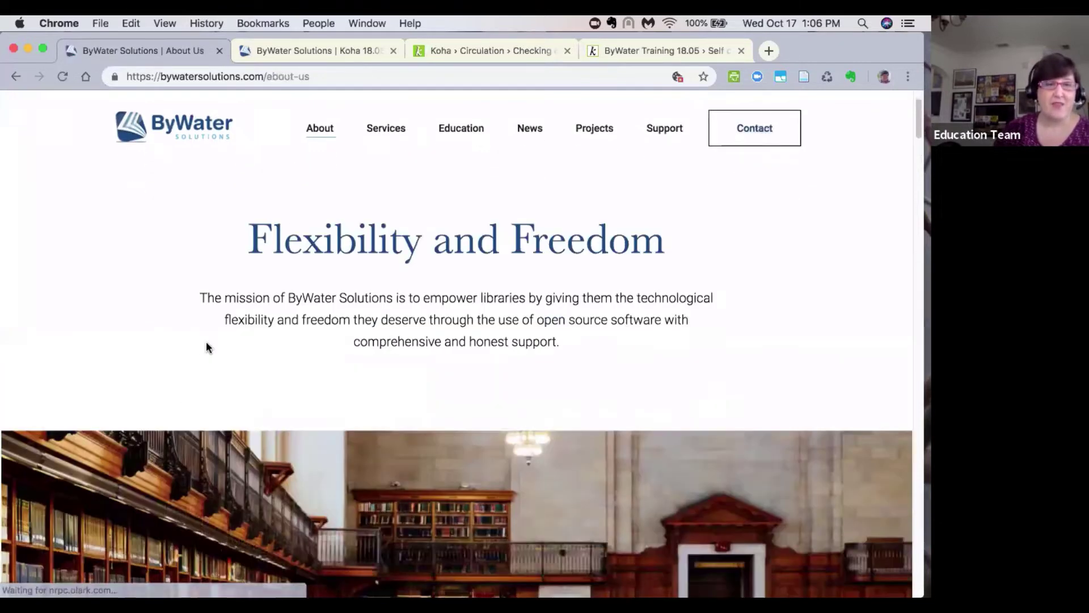
pyautogui.scroll(3, 206, 345)
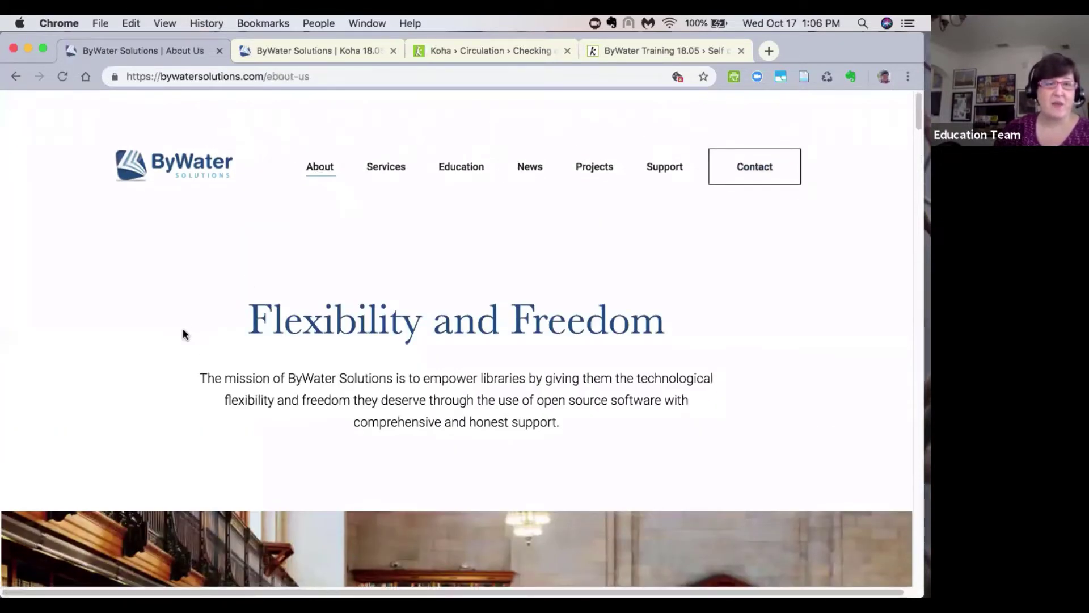
pyautogui.scroll(-6, 183, 334)
pyautogui.scroll(-3, 183, 334)
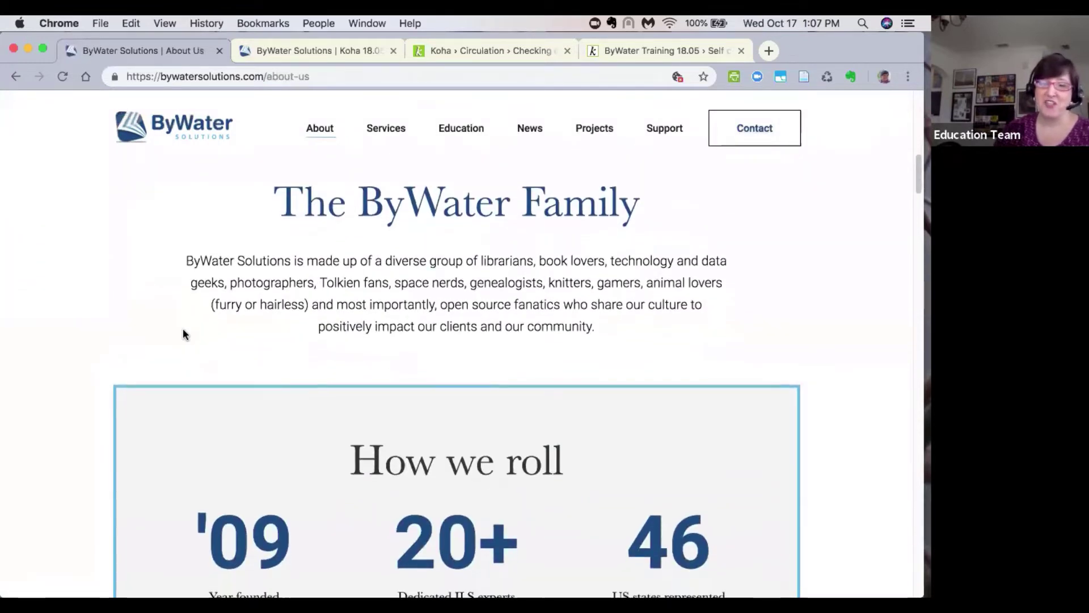
pyautogui.scroll(-2, 183, 334)
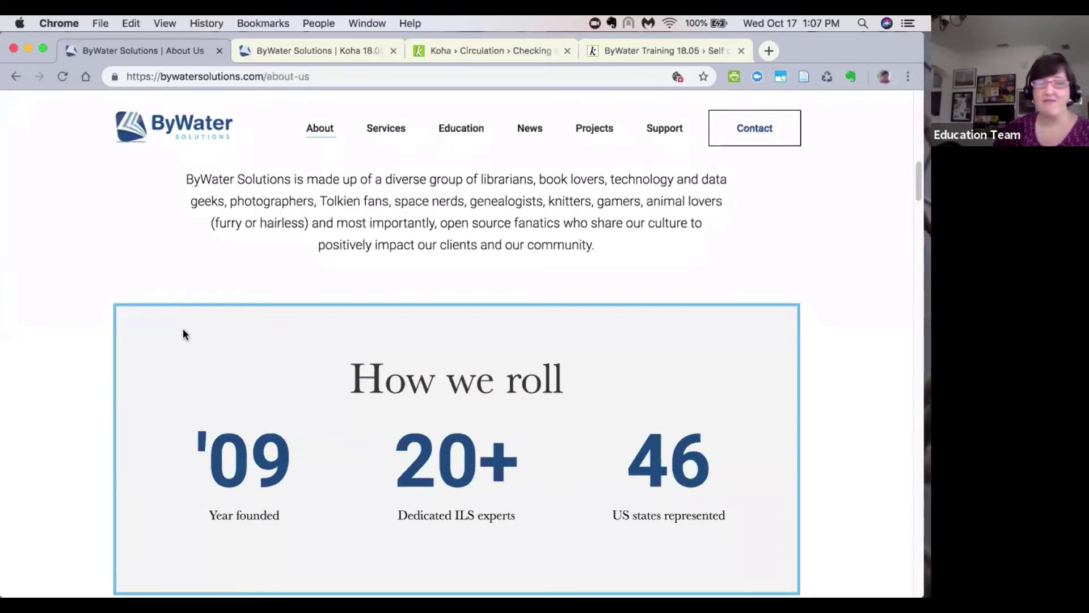
pyautogui.scroll(-1, 182, 333)
pyautogui.scroll(-1, 182, 334)
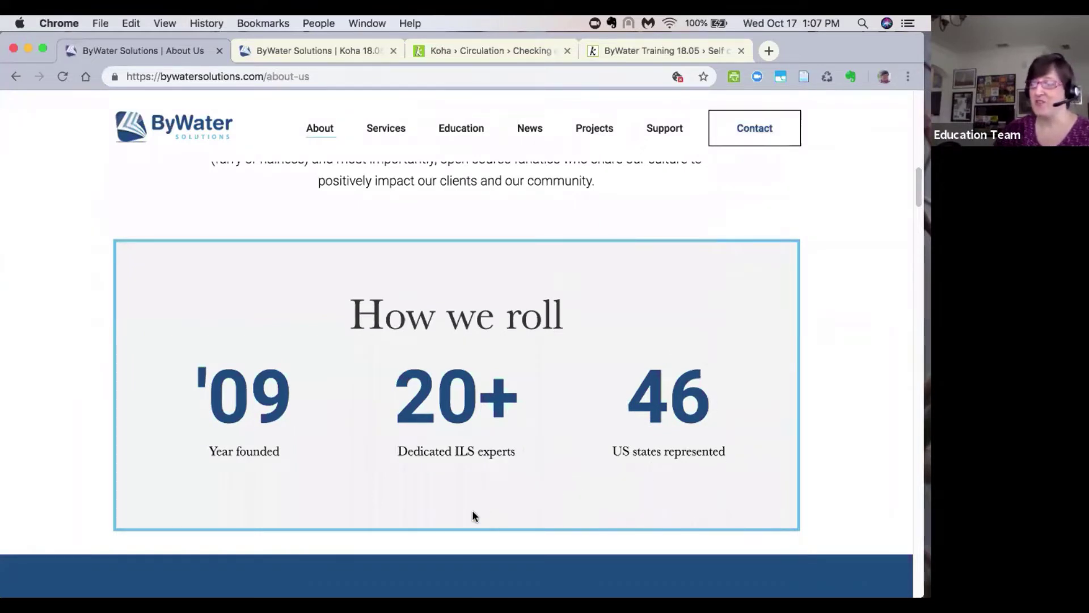
# Examine the How we started section and the staff profiles under Meet our team, then return to the page's beginning
pyautogui.scroll(-8, 443, 480)
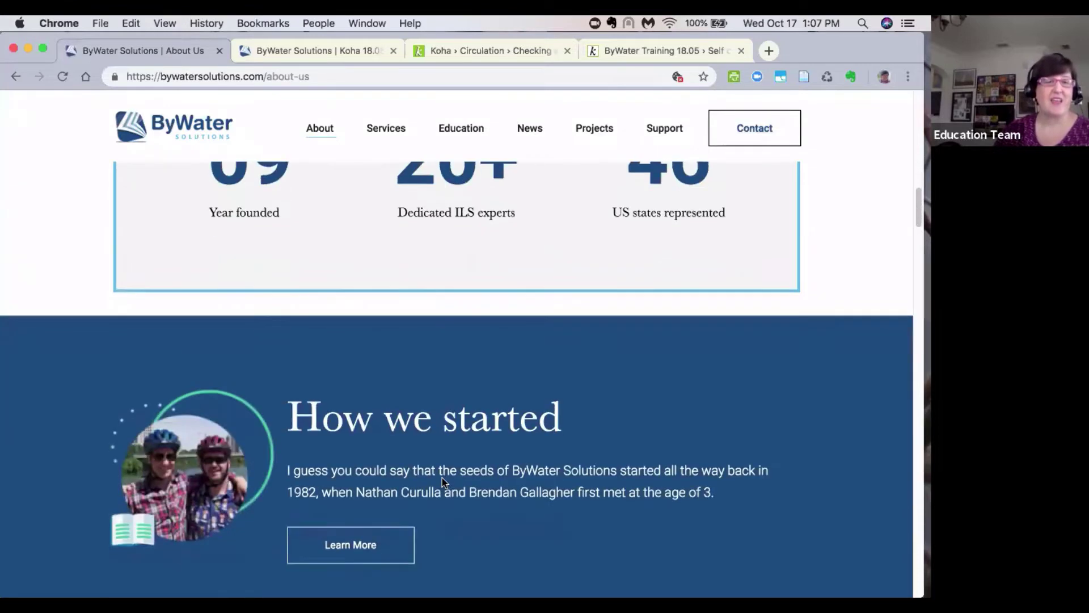
pyautogui.scroll(-10, 443, 482)
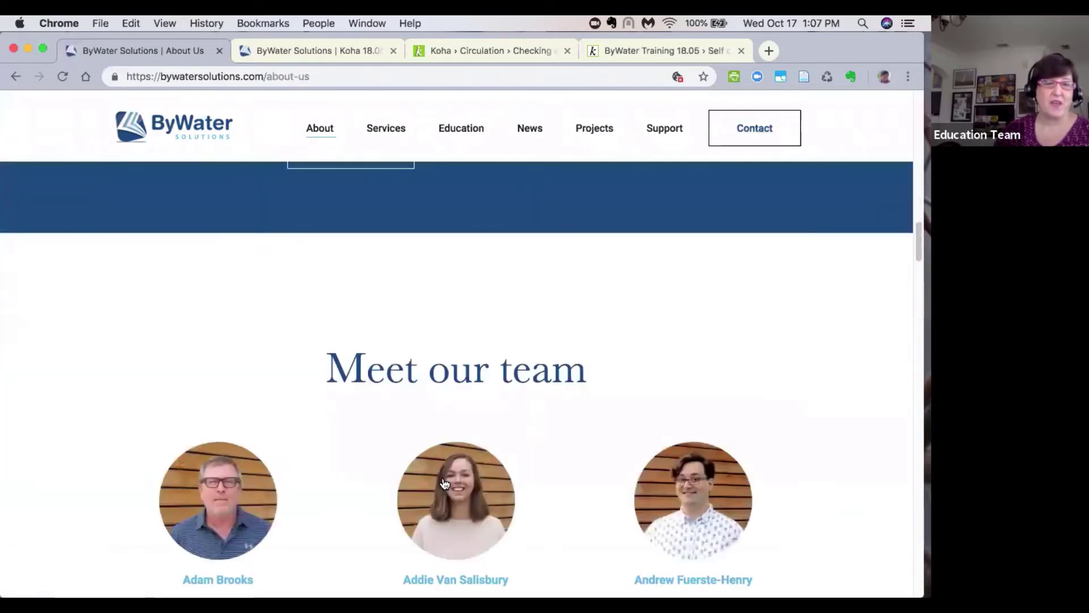
pyautogui.scroll(-2, 448, 488)
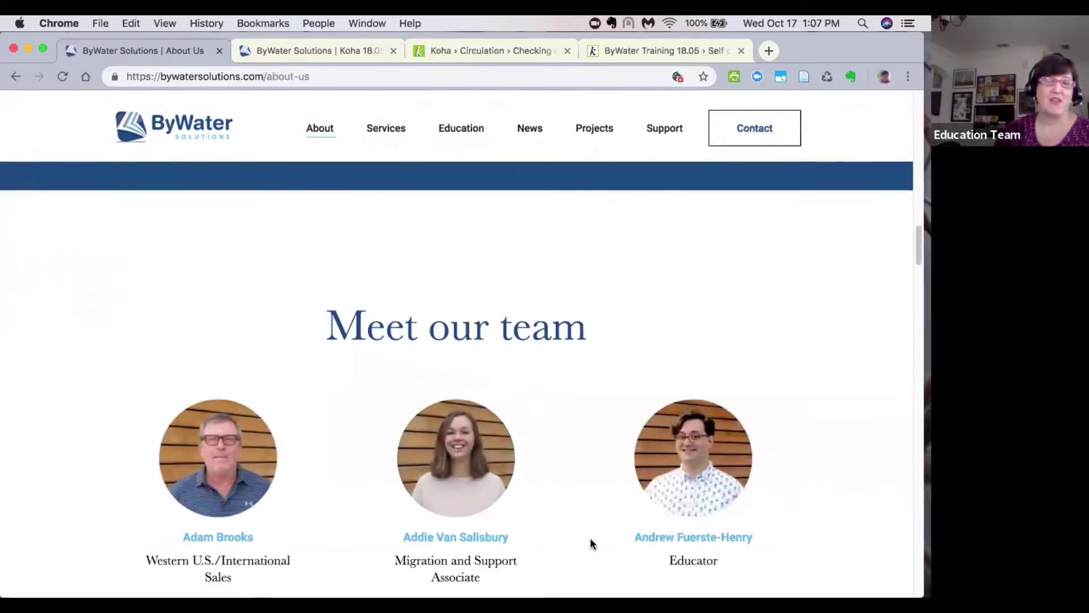
pyautogui.scroll(-1, 590, 543)
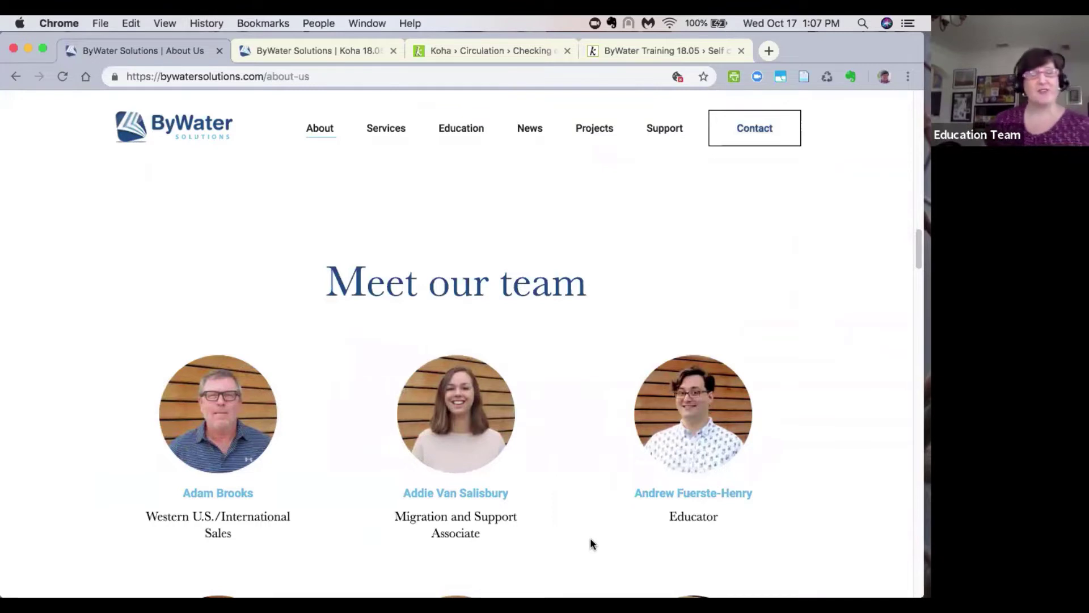
pyautogui.scroll(-4, 591, 542)
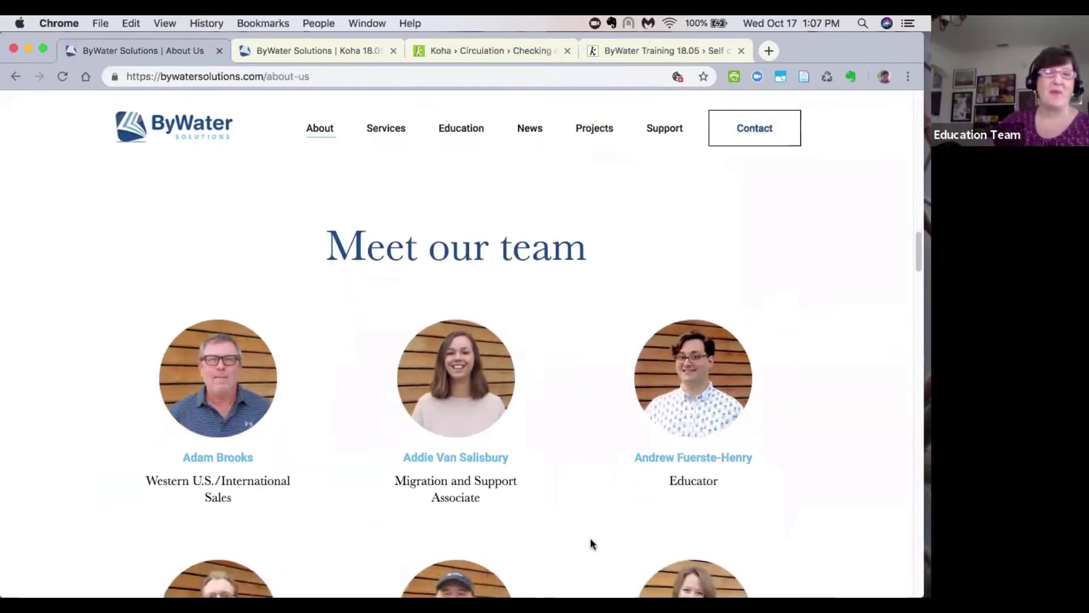
pyautogui.scroll(-8, 591, 543)
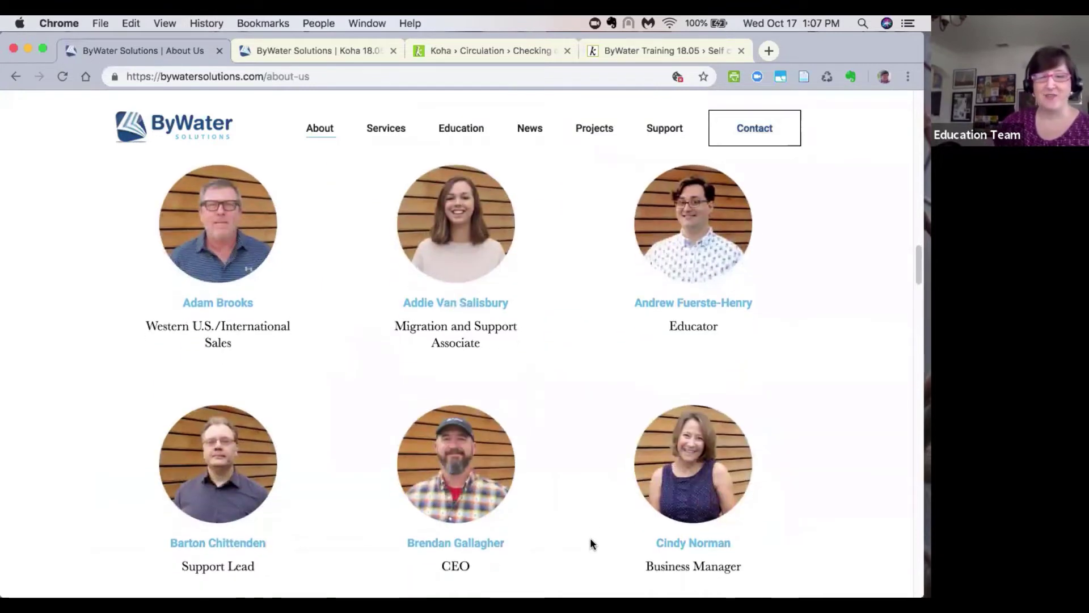
pyautogui.scroll(-8, 590, 544)
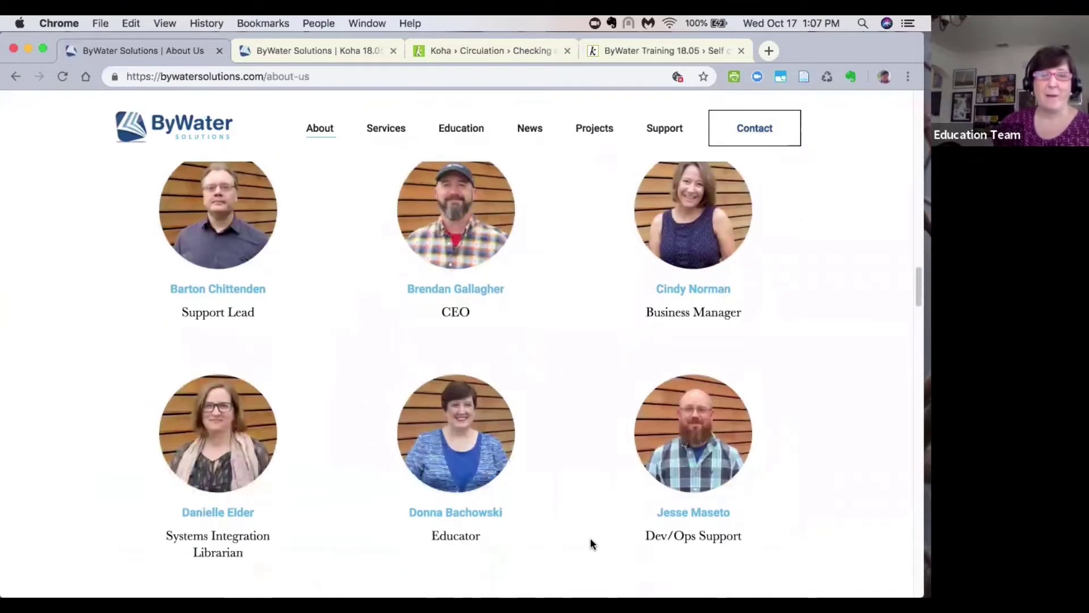
pyautogui.scroll(-7, 590, 544)
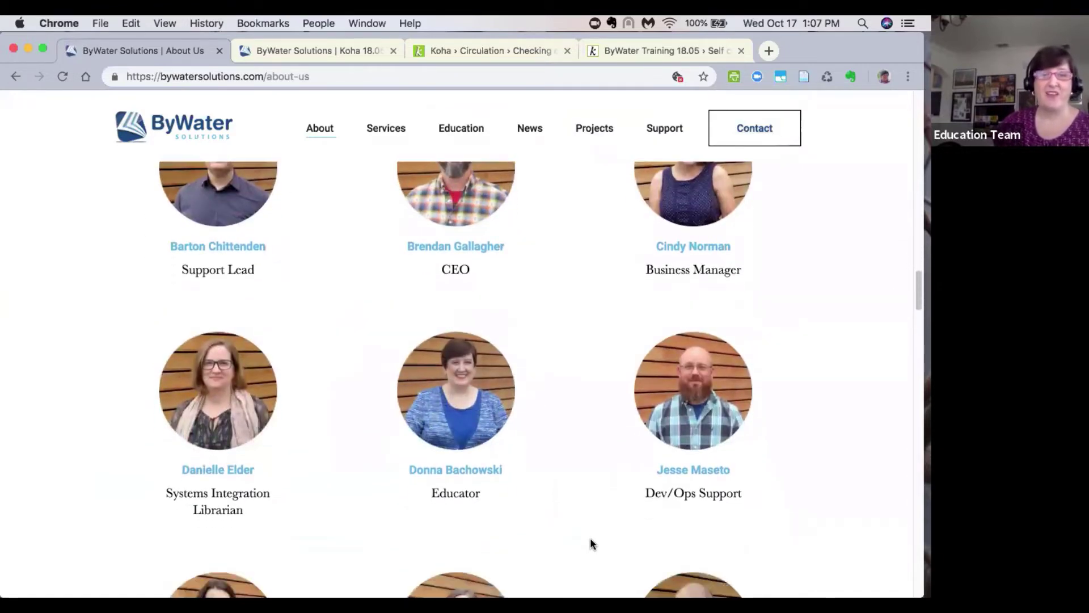
pyautogui.scroll(-7, 590, 544)
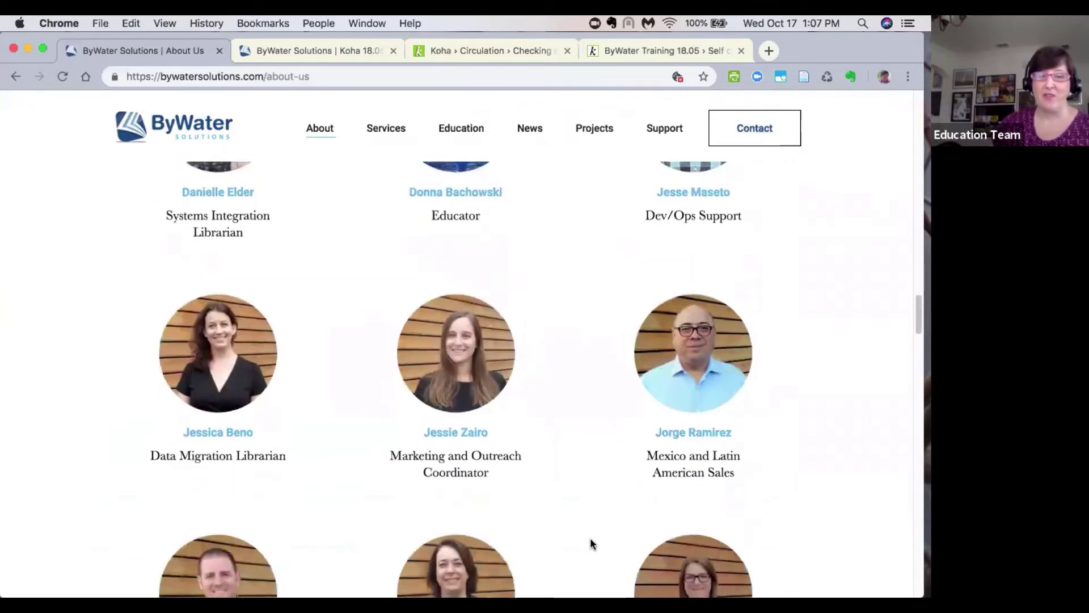
pyautogui.scroll(20, 590, 544)
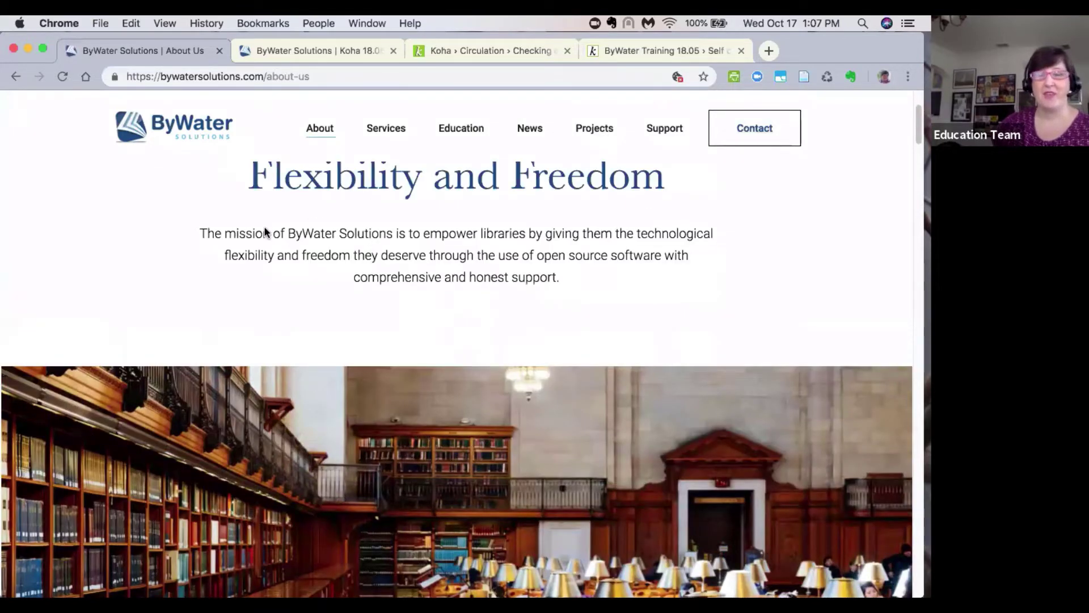
pyautogui.scroll(5, 188, 260)
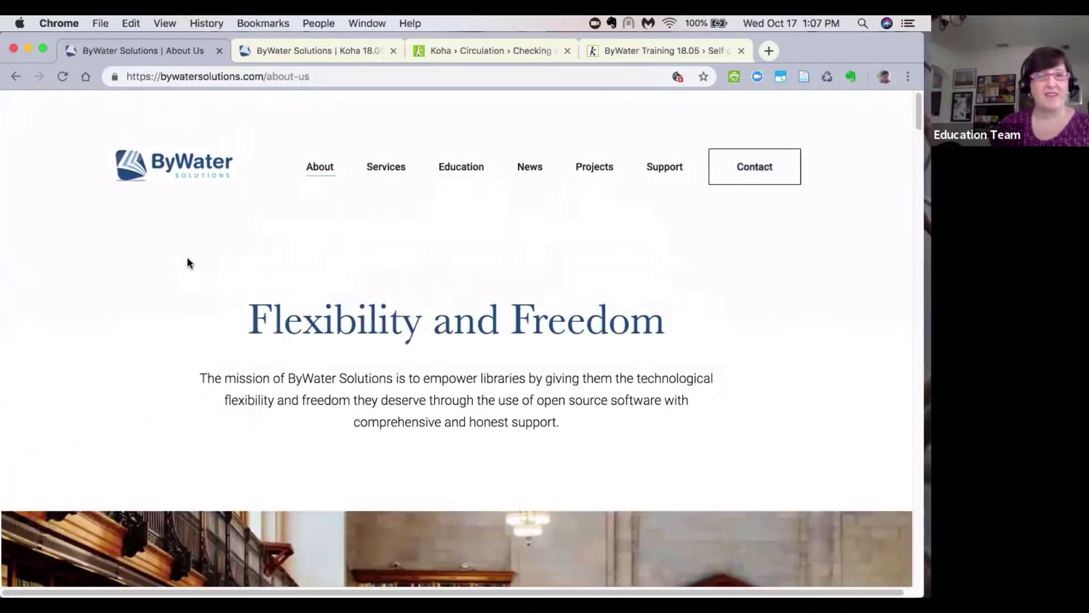
pyautogui.moveTo(403, 170)
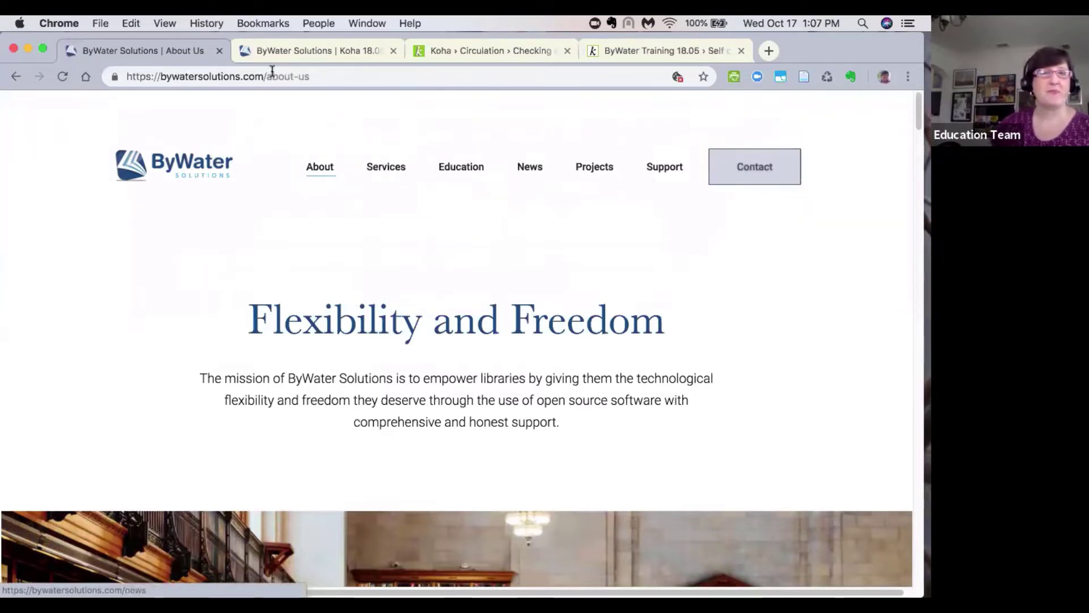
# Switch to the Koha staff client's home page, highlighting the custom login instructions and logging in again with the prefilled credentials
pyautogui.click(449, 51)
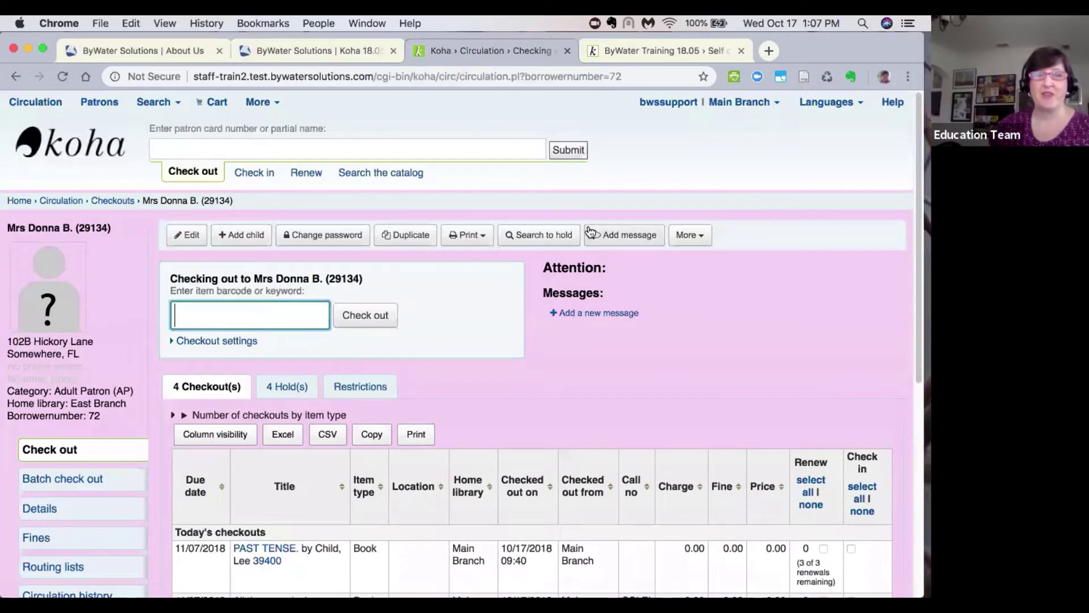
pyautogui.click(89, 149)
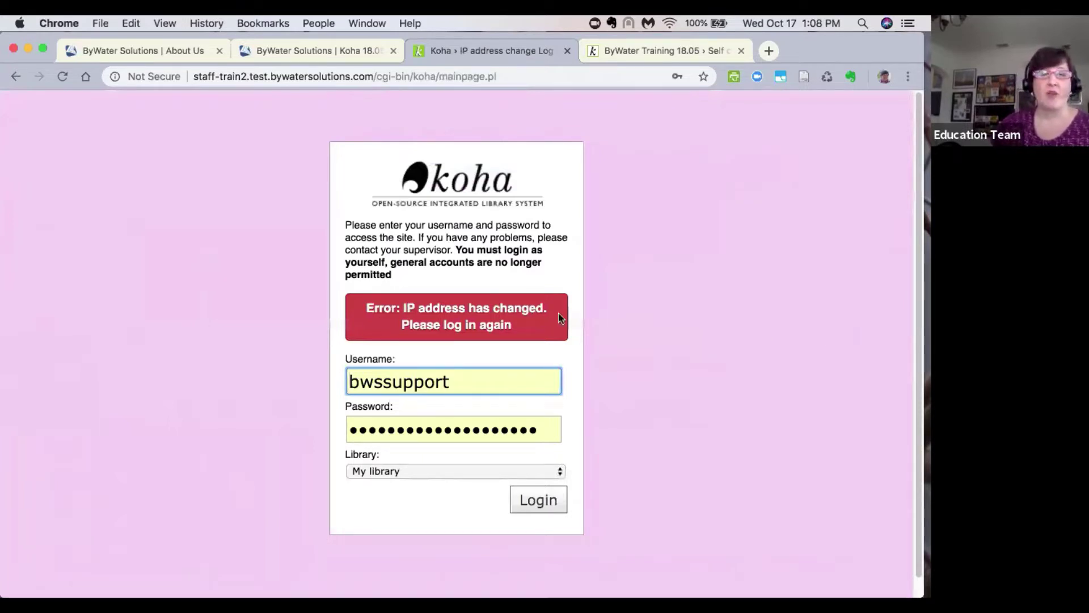
pyautogui.moveTo(391, 276); pyautogui.dragTo(344, 220)
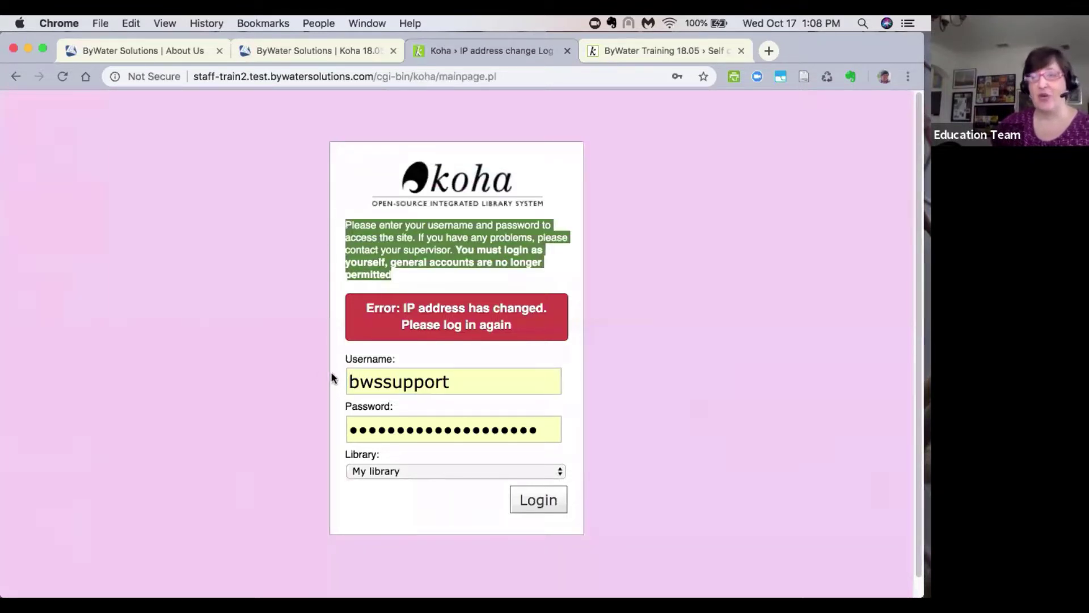
pyautogui.click(542, 503)
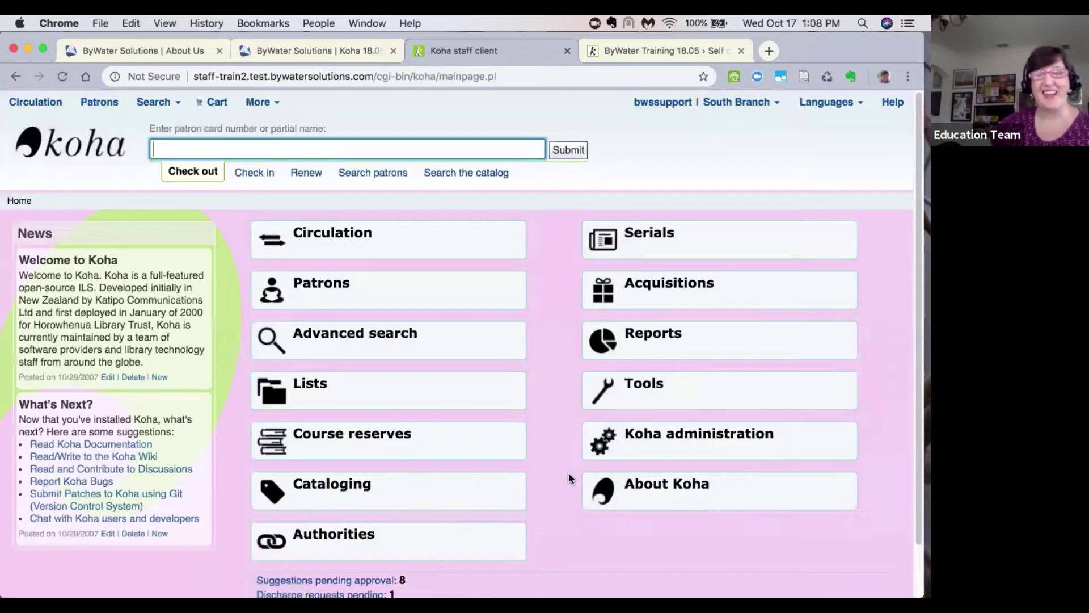
# Open the Library groups settings under Basic parameters in Koha administration
pyautogui.click(617, 442)
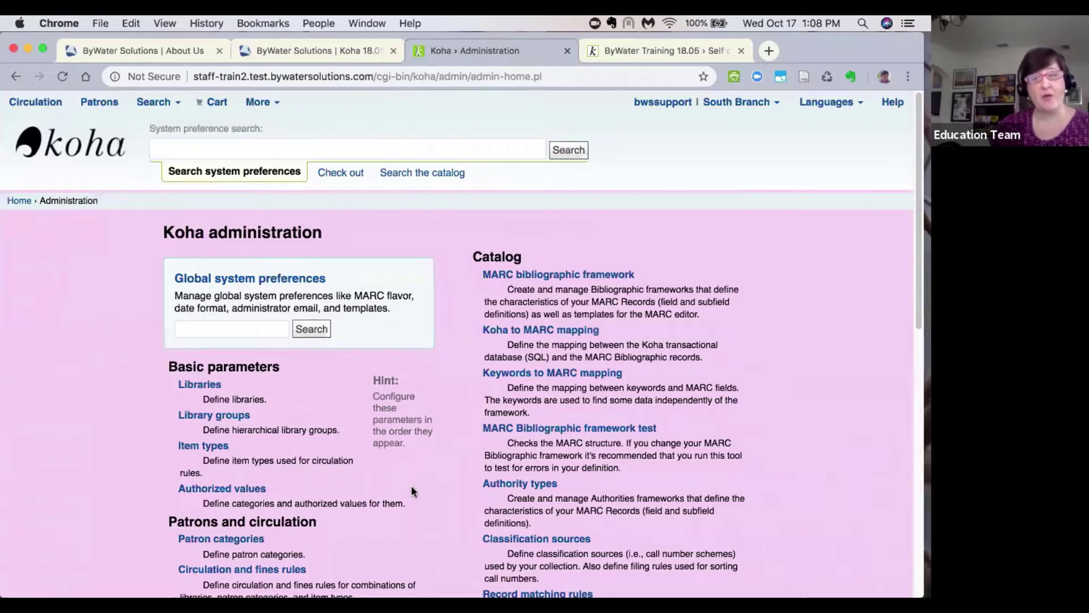
pyautogui.scroll(-1, 411, 487)
pyautogui.scroll(-2, 411, 487)
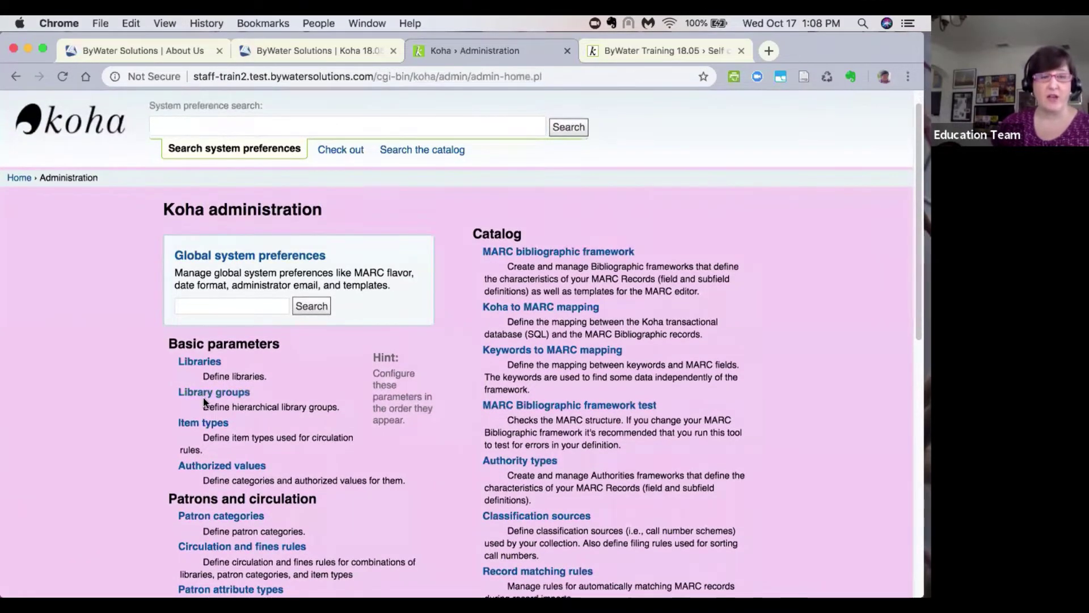
pyautogui.click(225, 396)
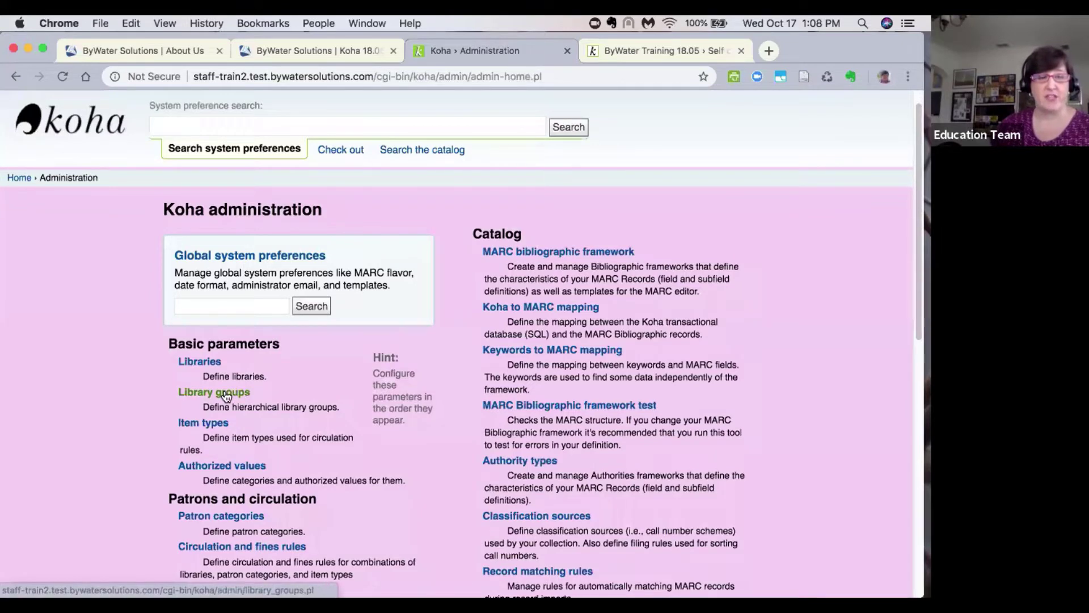
pyautogui.scroll(-4, 884, 470)
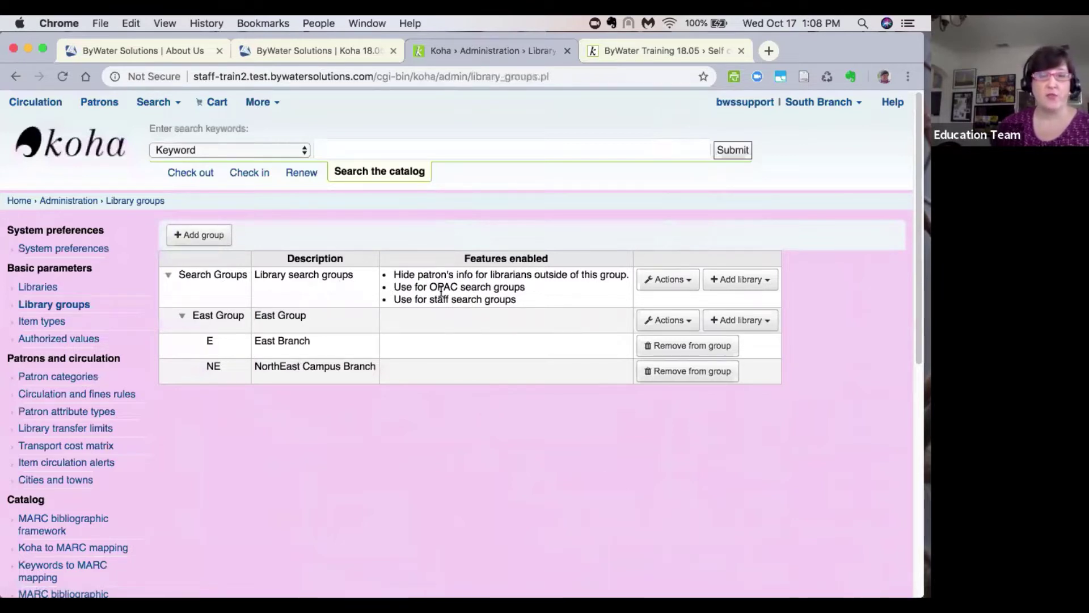
# Examine the feature options in the Search Groups edit form, cancel the edit, and review the actions available for that group
pyautogui.click(669, 281)
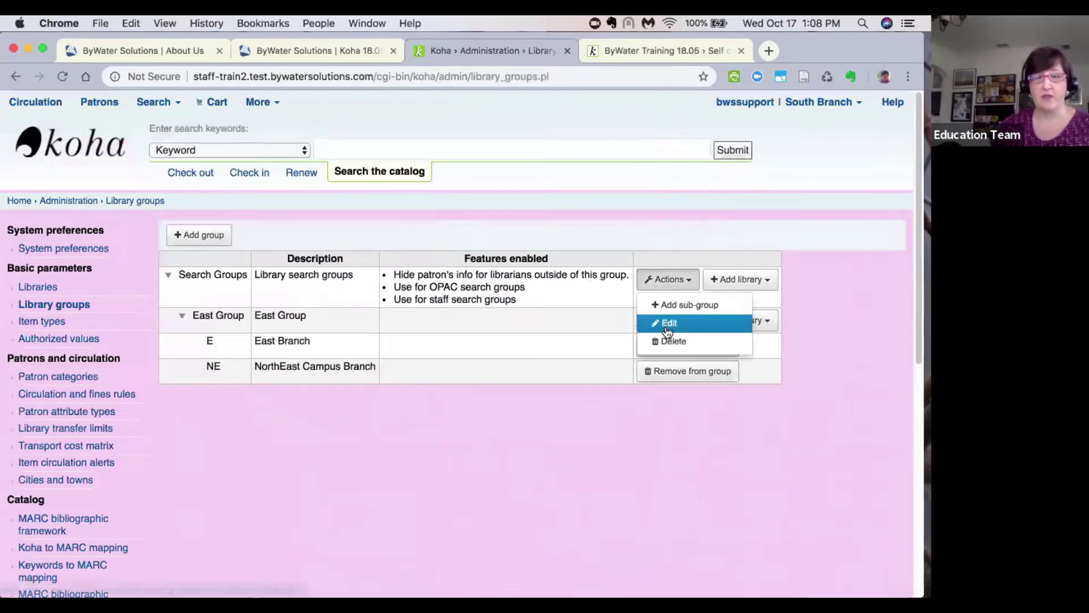
pyautogui.click(668, 325)
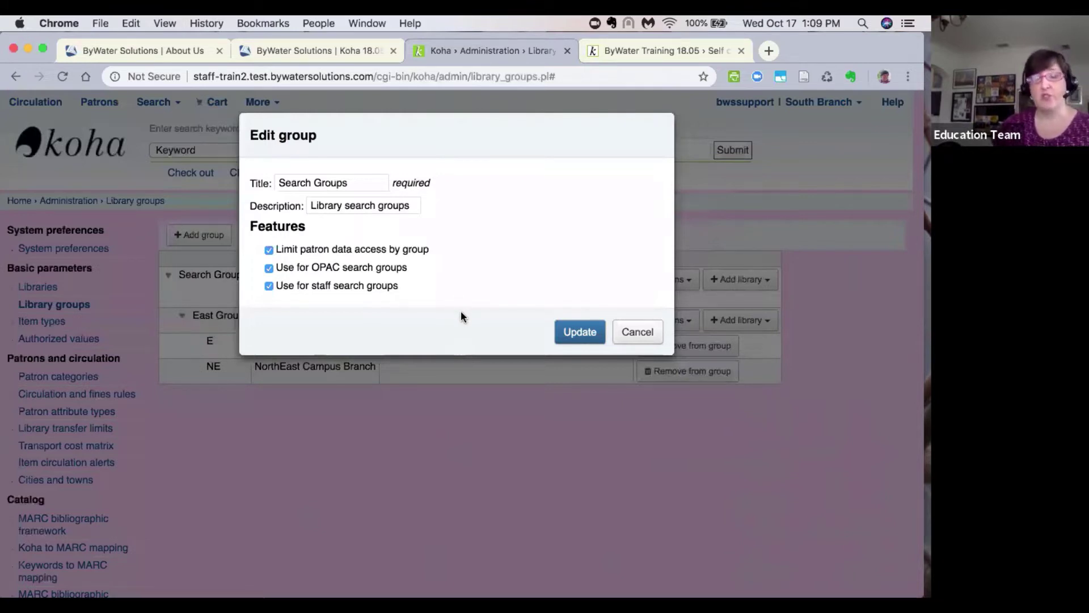
pyautogui.click(637, 332)
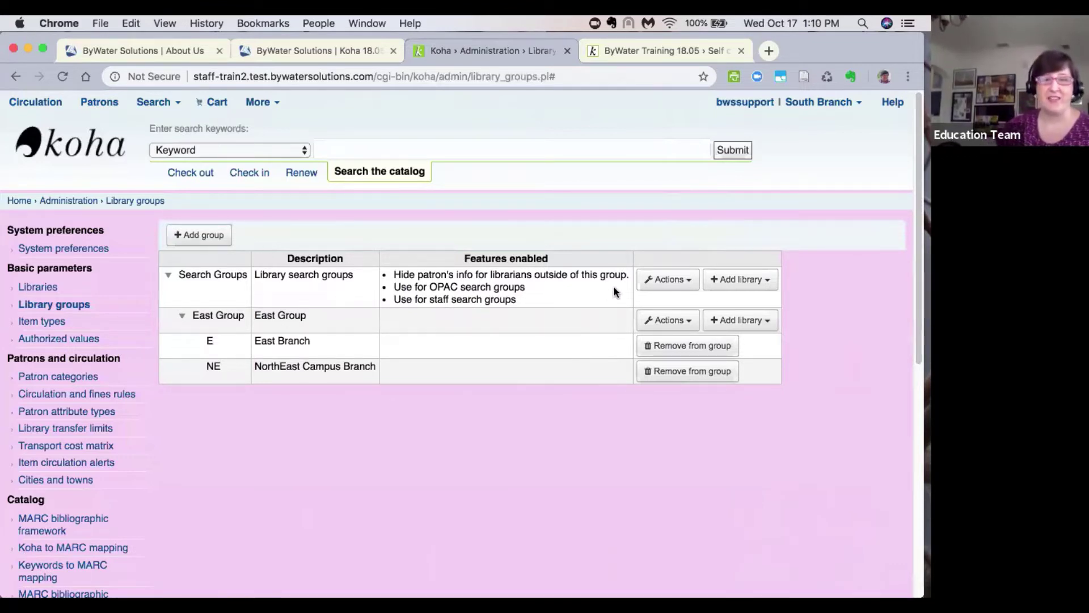
pyautogui.click(688, 281)
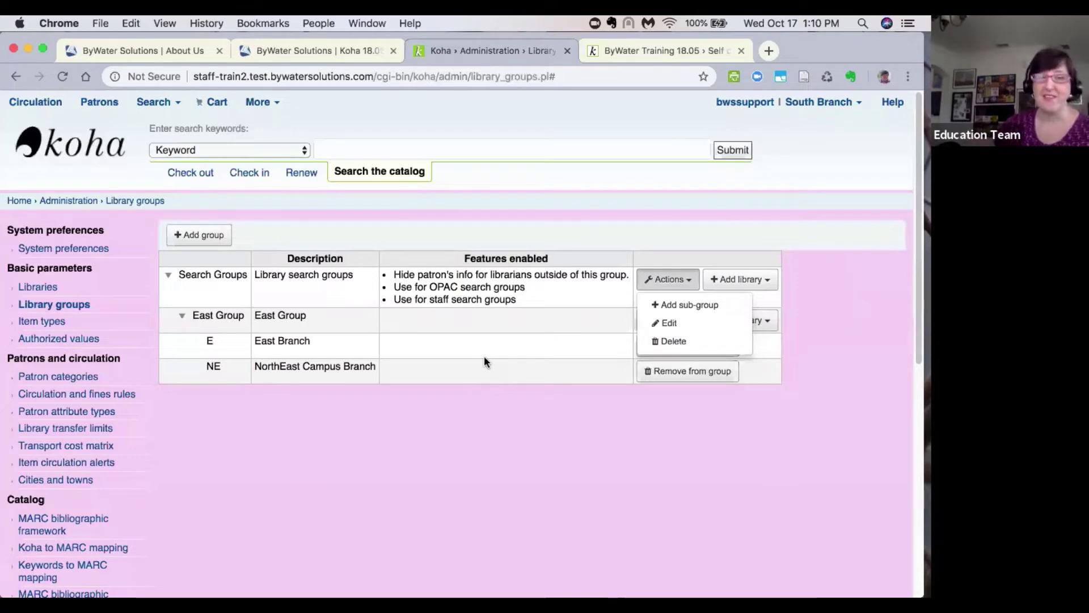
pyautogui.click(403, 421)
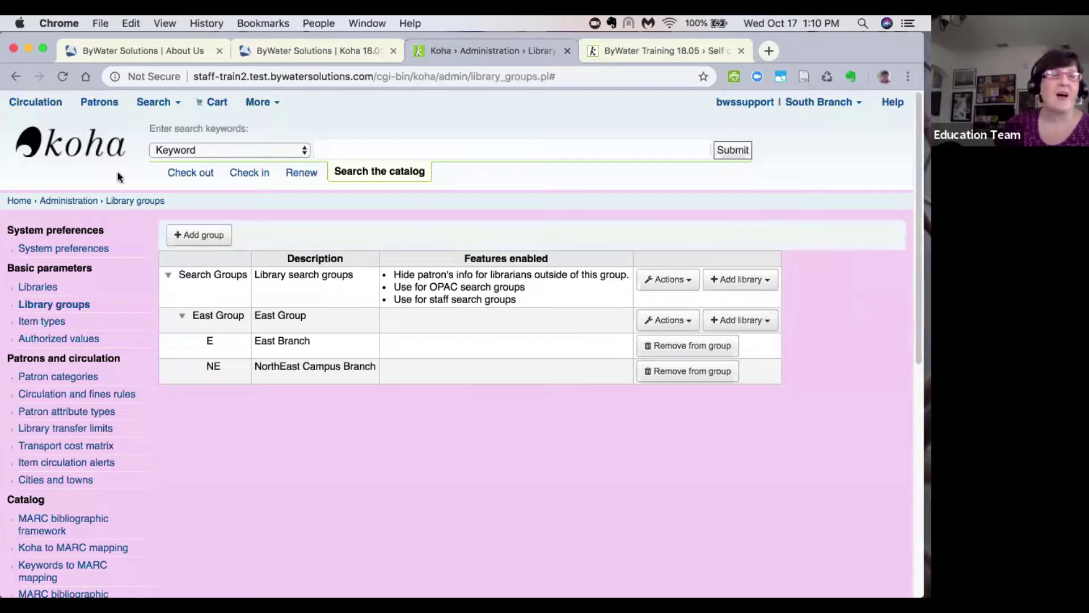
# Return to the Koha staff client's home page and look over its modules and the pending suggestions and discharge requests
pyautogui.click(69, 151)
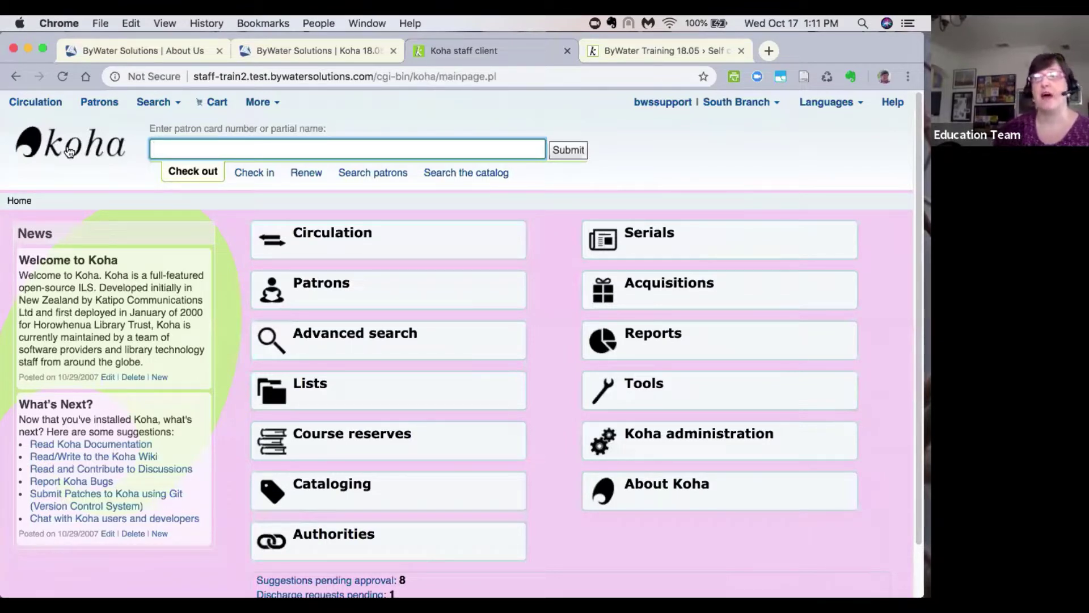
pyautogui.scroll(-1, 70, 151)
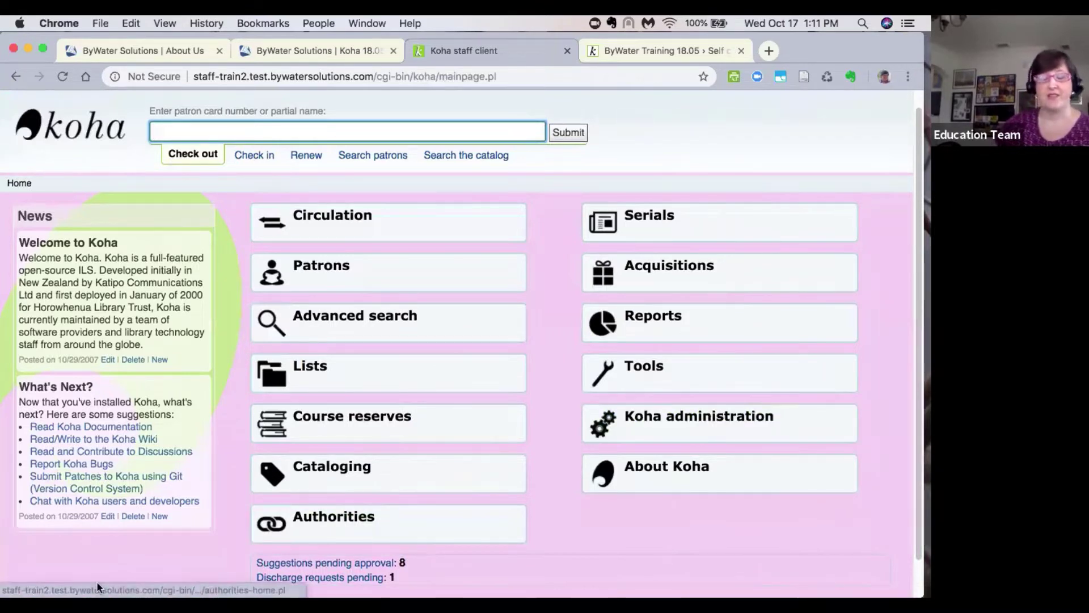
pyautogui.scroll(-1, 97, 583)
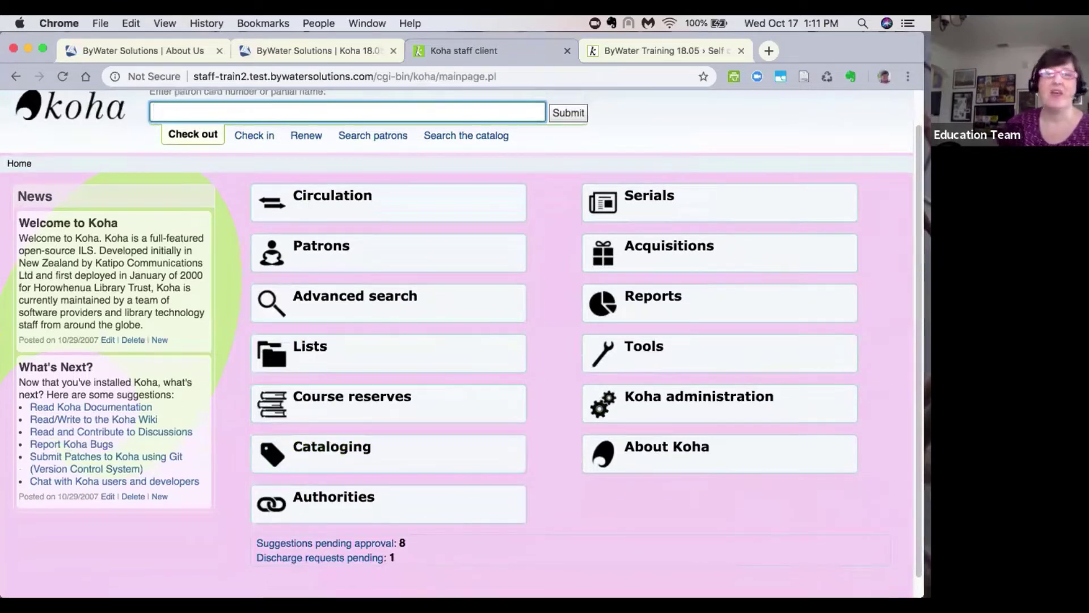
pyautogui.scroll(2, 607, 549)
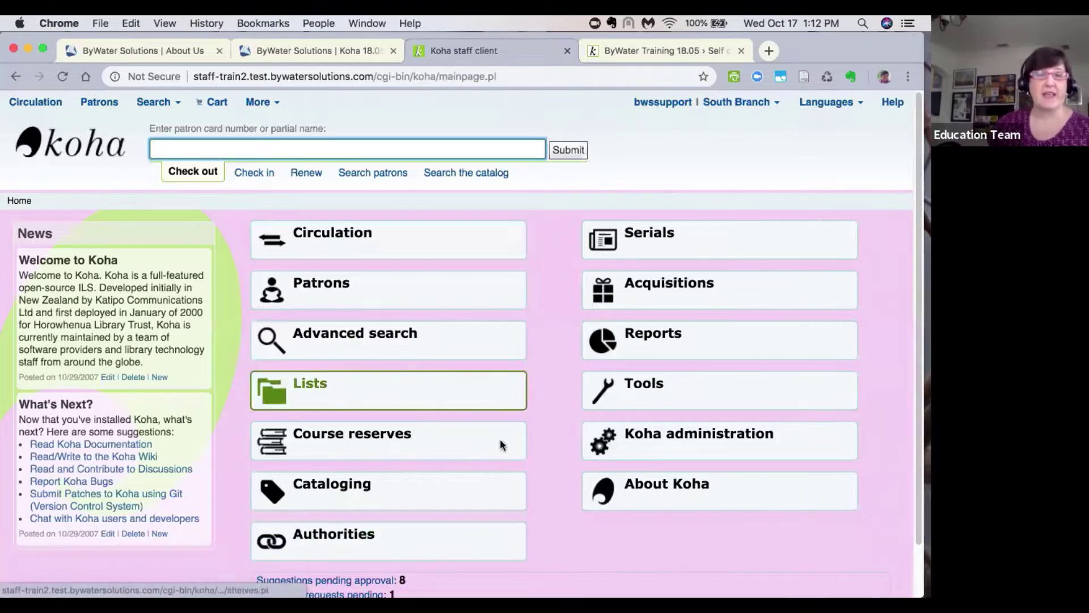
# Search the global system preferences in Koha administration for "self check" and review the Self Checkout and Self check-in module preferences
pyautogui.click(579, 437)
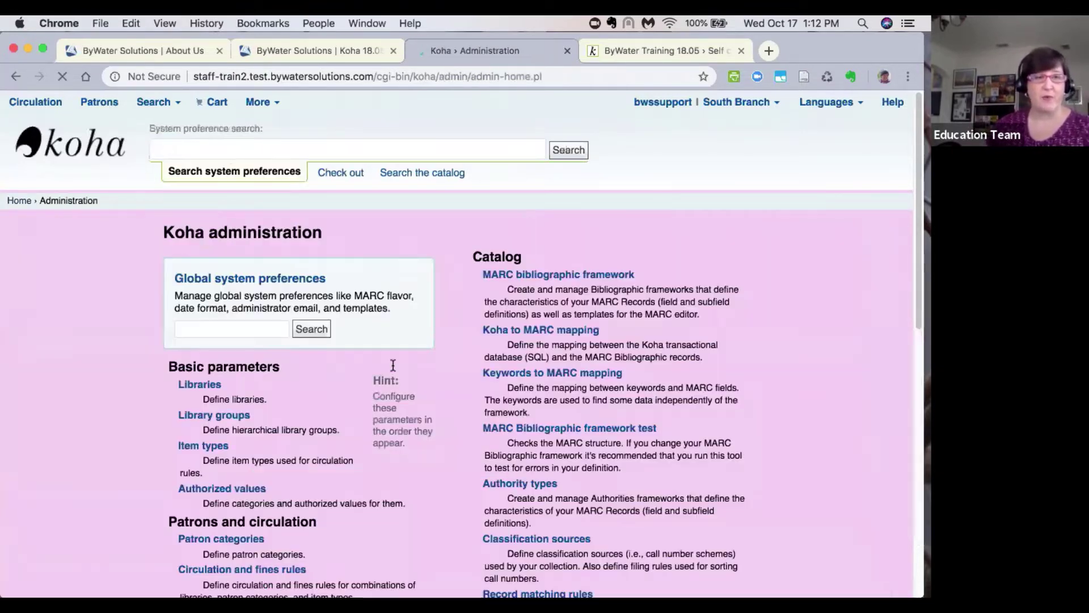
pyautogui.click(217, 326)
pyautogui.write('slef check')
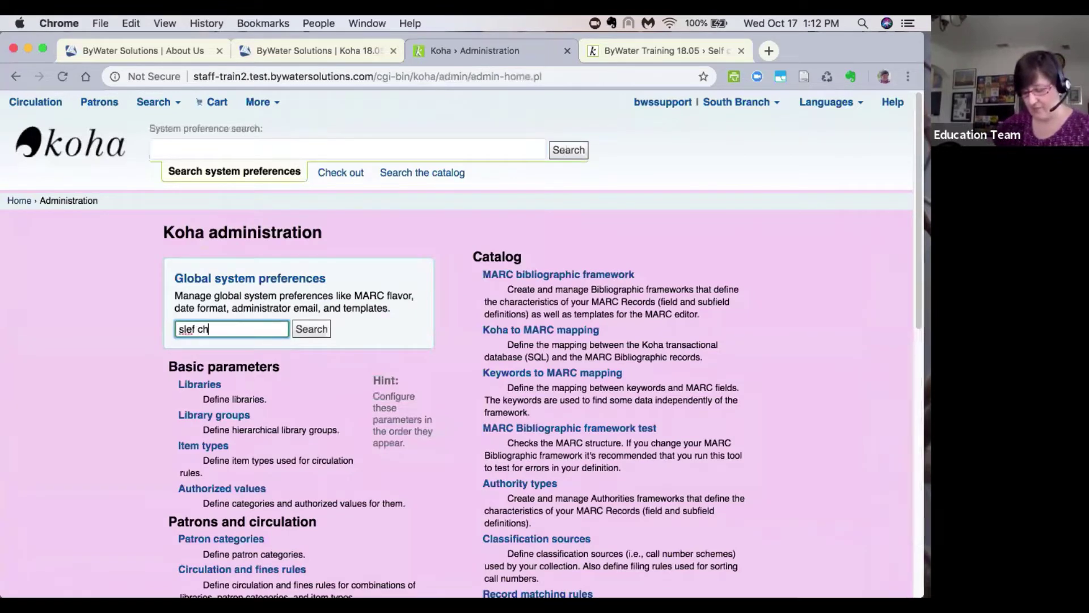
pyautogui.press('BackSpace')
pyautogui.press('BackSpace')
pyautogui.press('BackSpace')
pyautogui.press('BackSpace')
pyautogui.press('BackSpace')
pyautogui.press('BackSpace')
pyautogui.press('BackSpace')
pyautogui.press('BackSpace')
pyautogui.press('BackSpace')
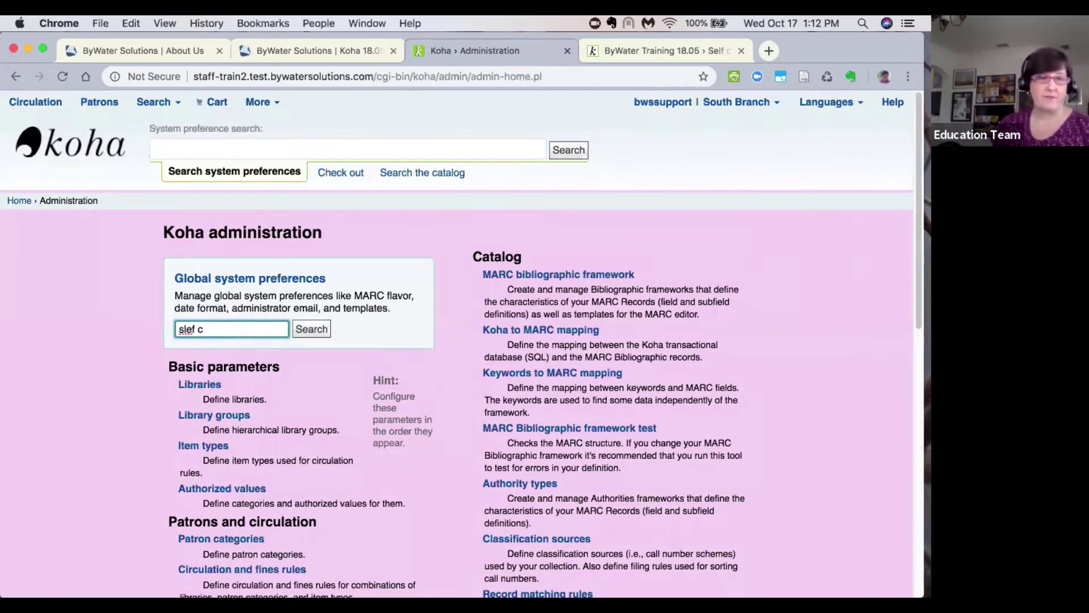
pyautogui.write('self check')
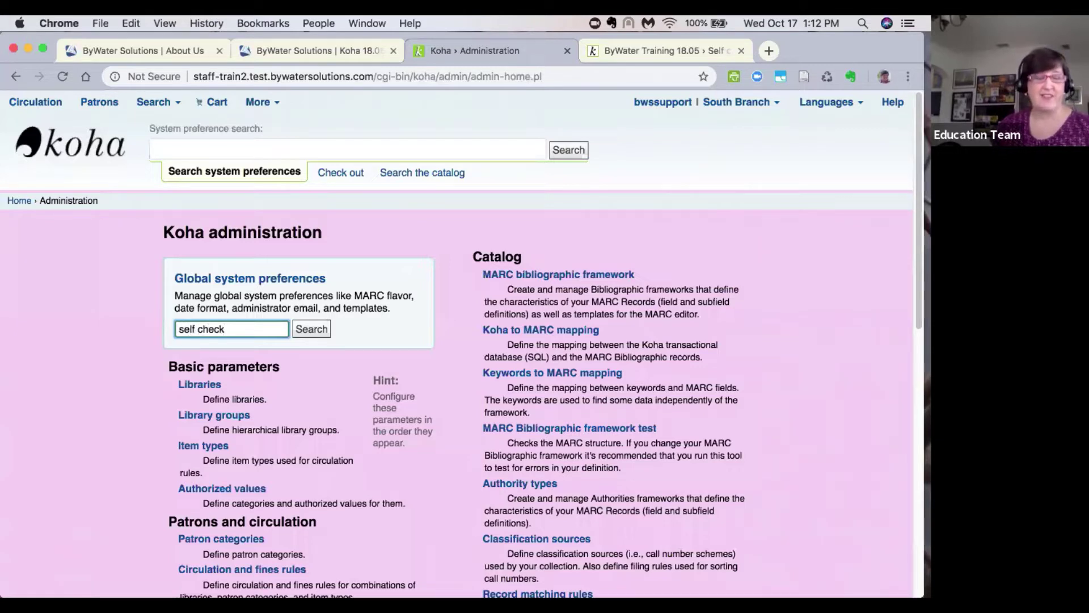
pyautogui.press('Return')
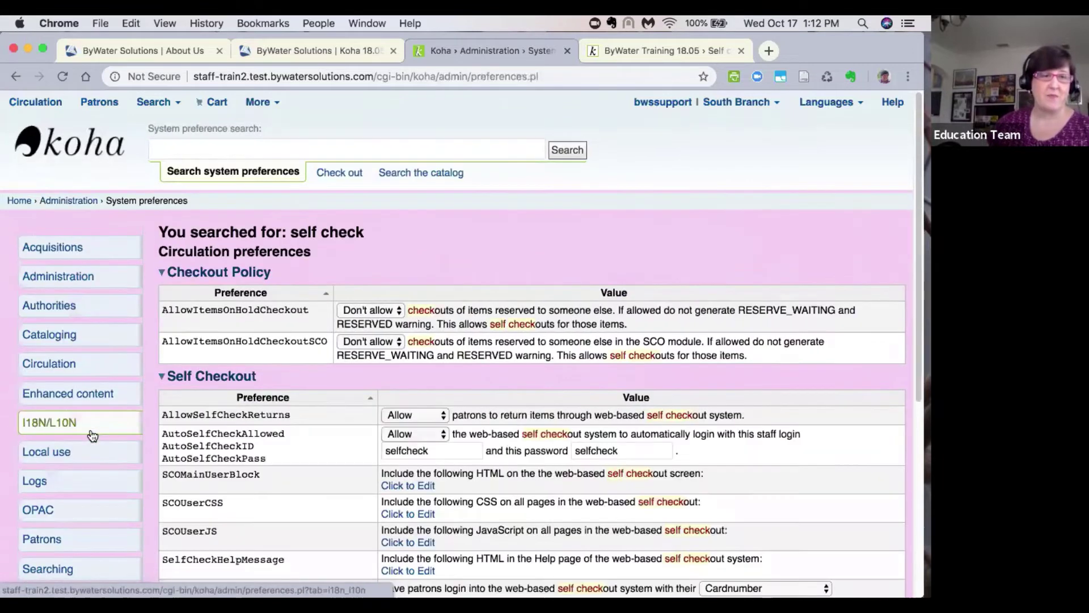
pyautogui.scroll(-5, 91, 434)
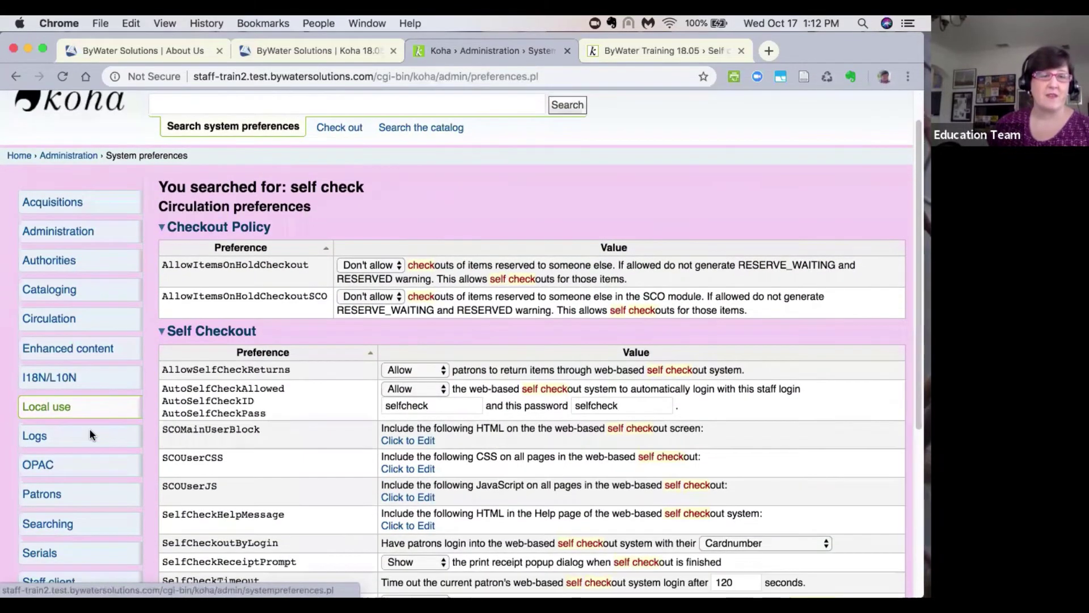
pyautogui.scroll(-5, 90, 432)
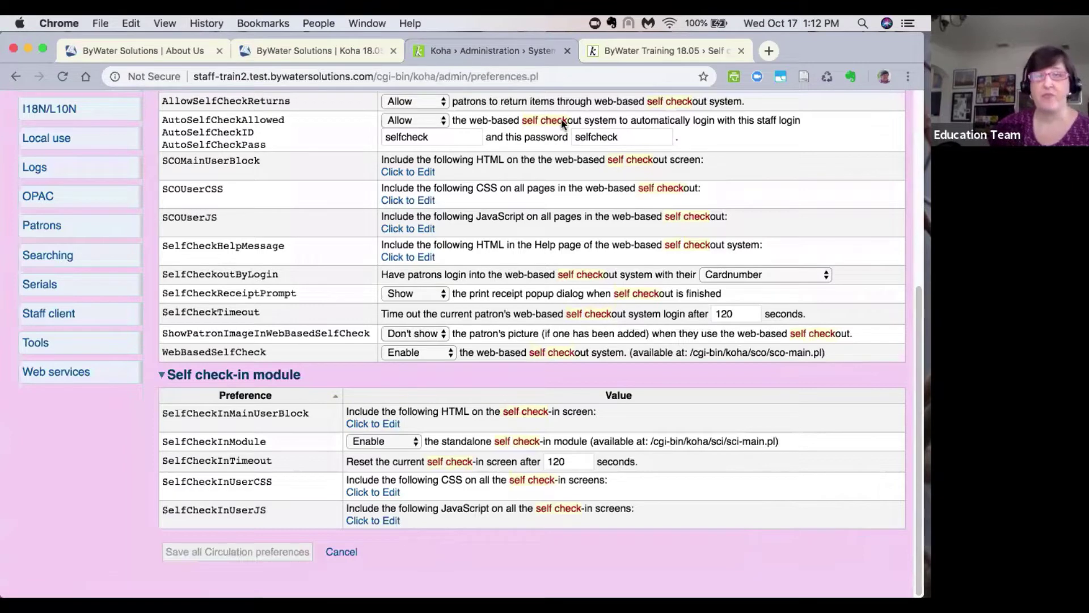
# Switch to the ByWater Training 18.05 Self check-in page, add barcodes 39401 and 39402, and submit them for check-in
pyautogui.click(633, 51)
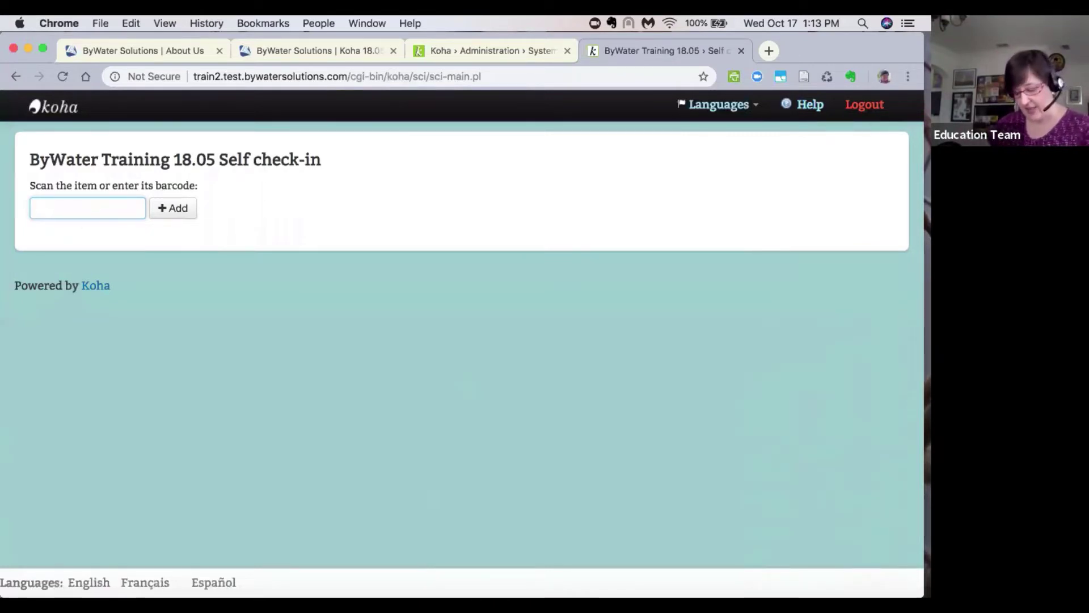
pyautogui.write('39401')
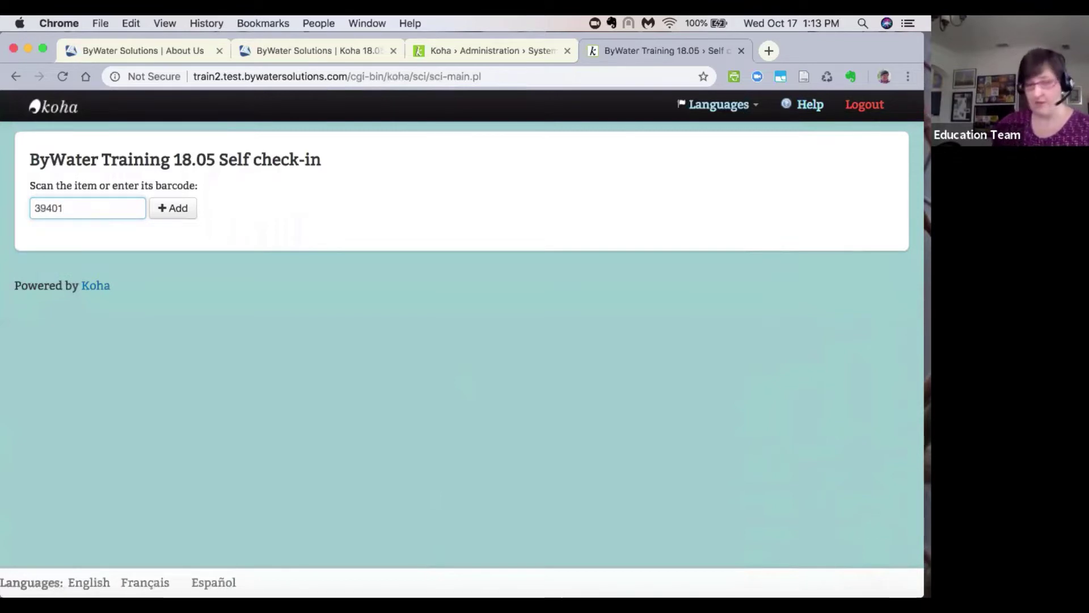
pyautogui.press('Return')
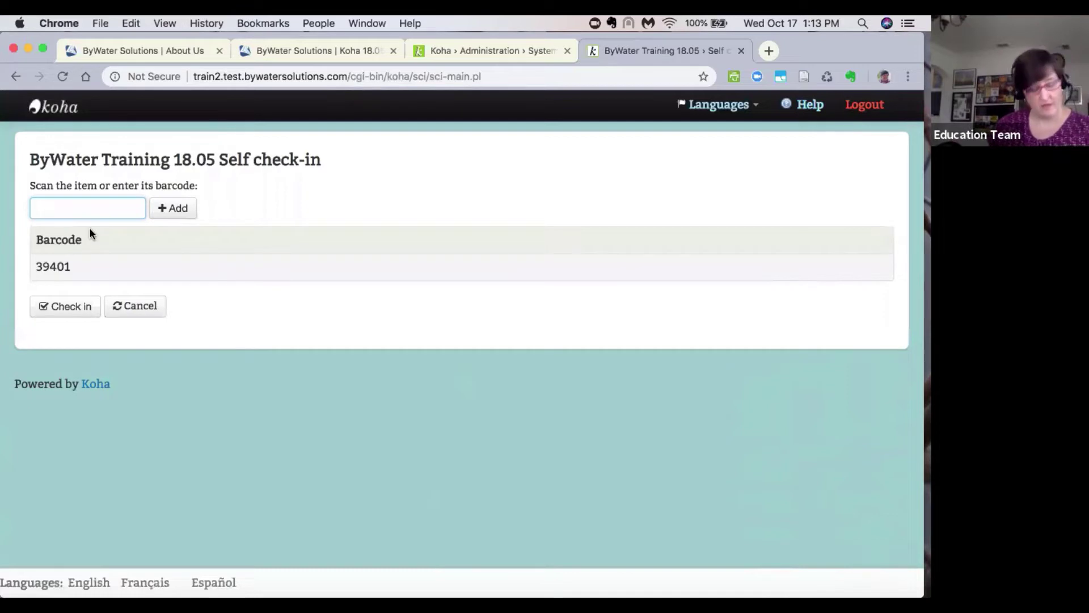
pyautogui.write('39402')
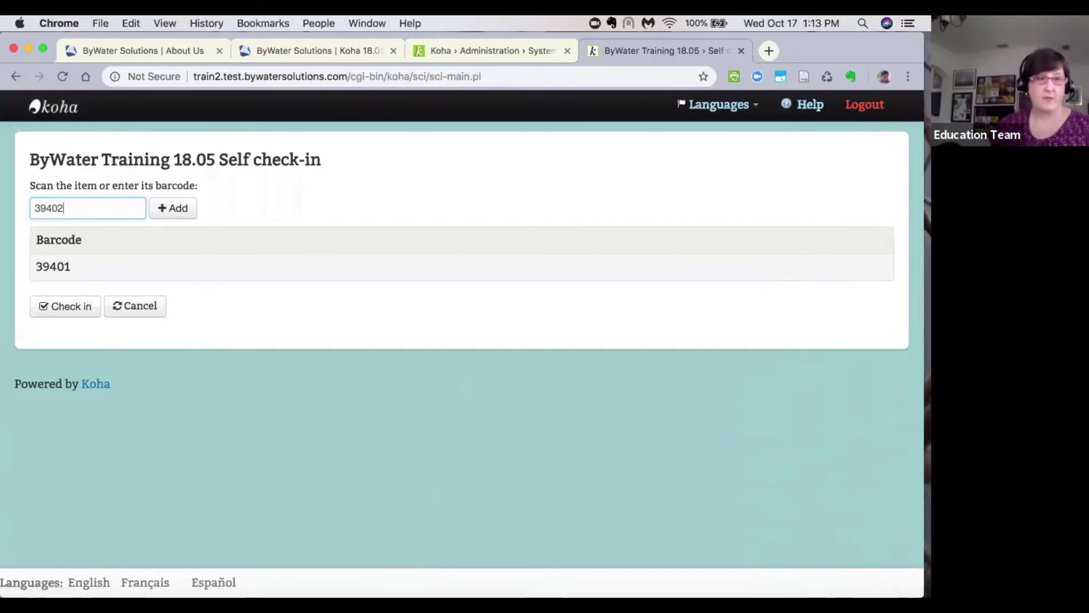
pyautogui.press('Return')
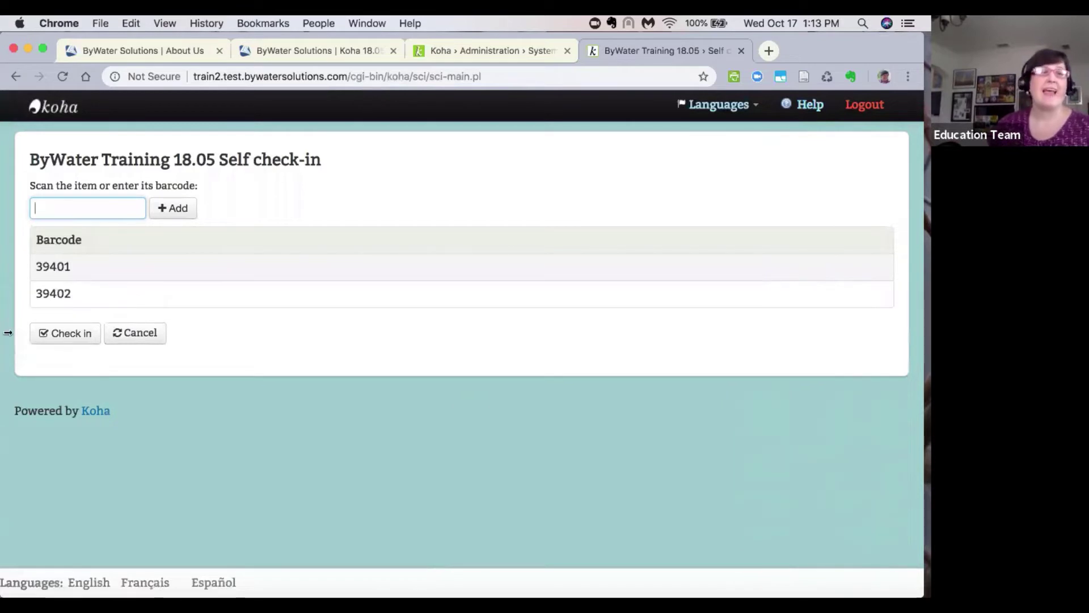
pyautogui.click(71, 342)
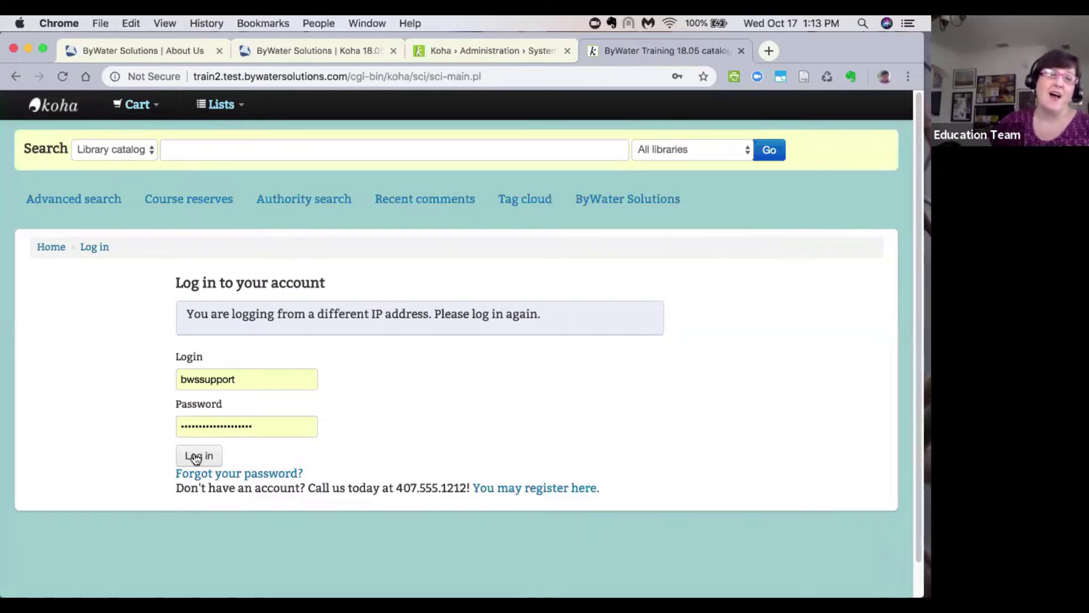
# Log in again with the self-check account's login and password, and finish the check-in session
pyautogui.doubleClick(256, 377)
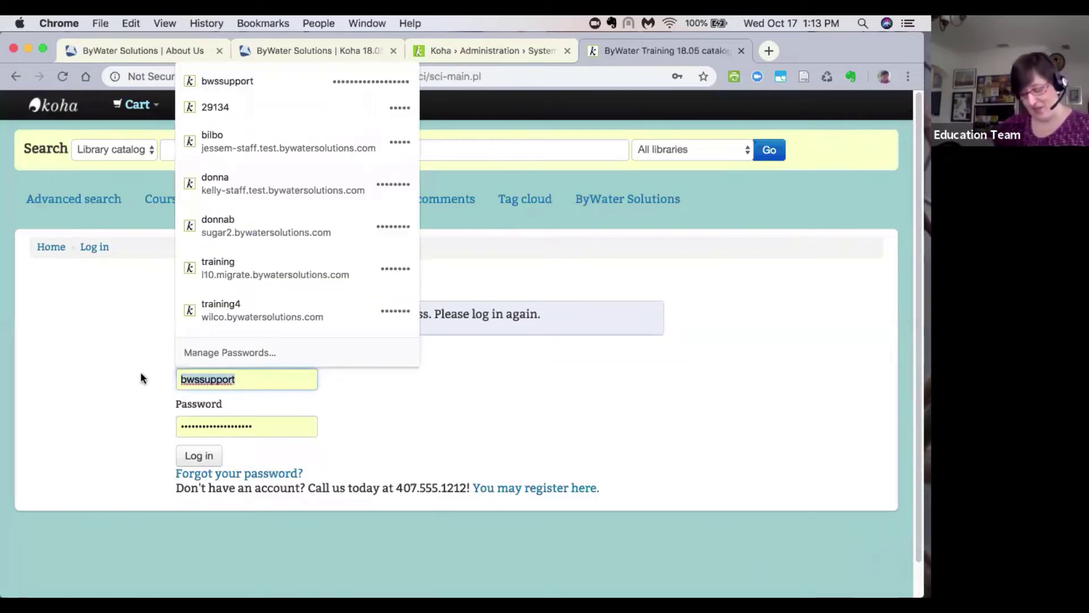
pyautogui.press('Escape')
pyautogui.write('se')
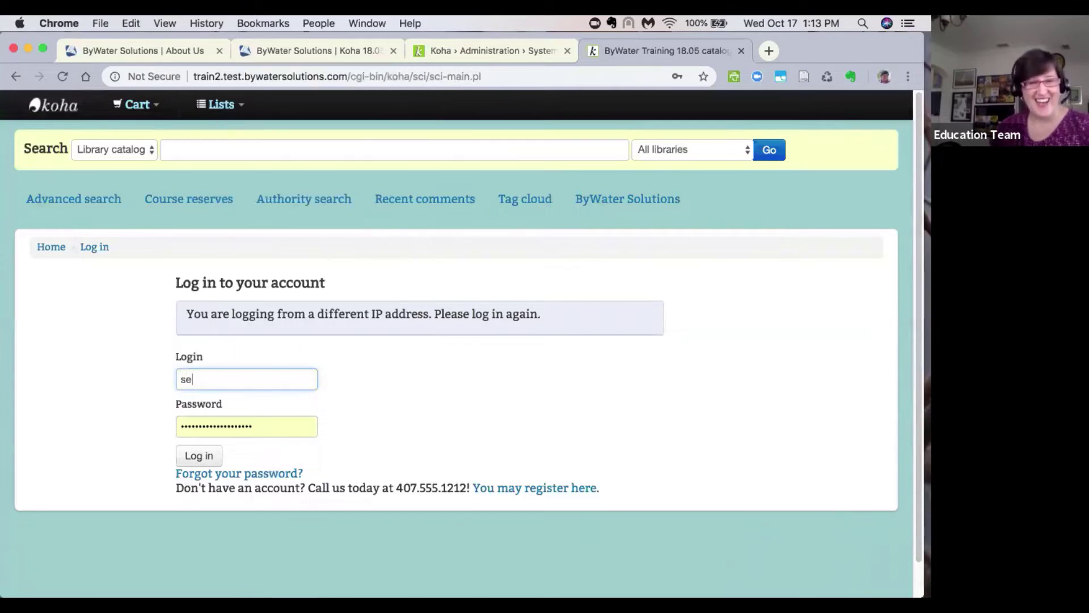
pyautogui.write('lfcheck')
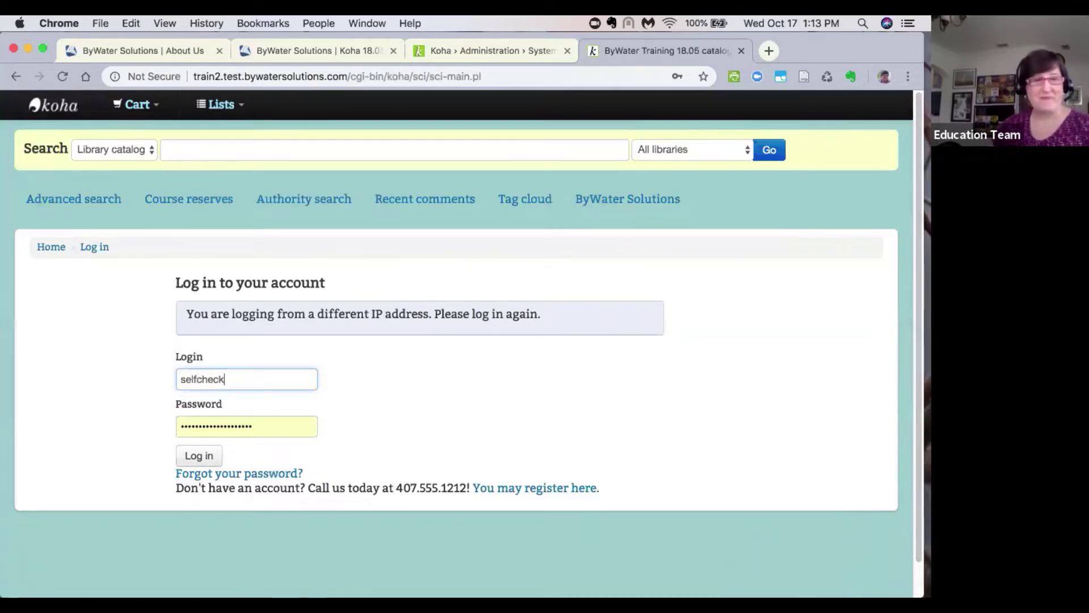
pyautogui.press('Tab')
pyautogui.write('••••')
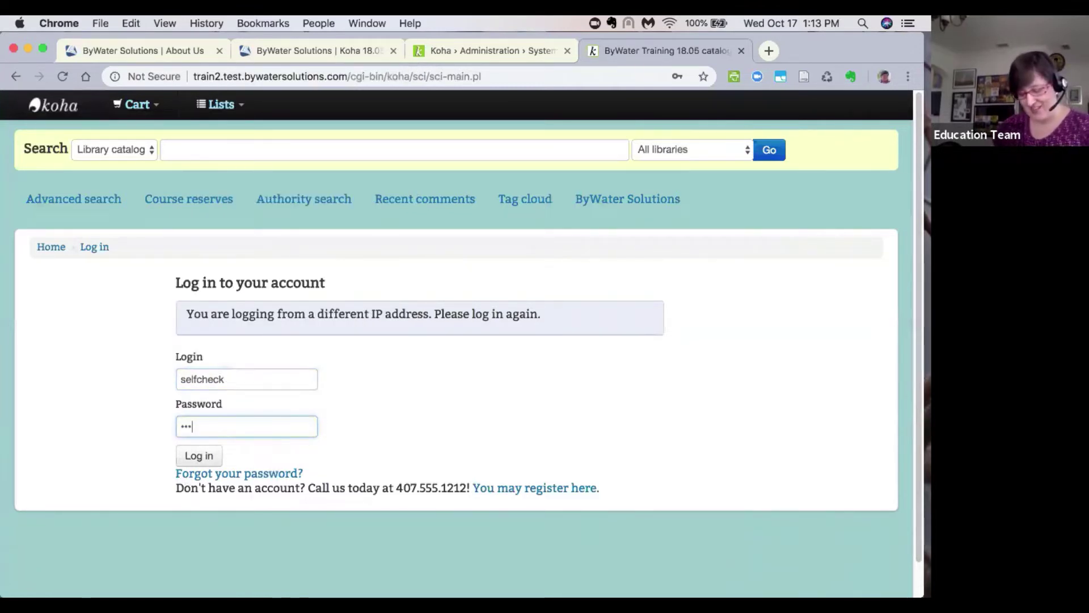
pyautogui.write('•••••')
pyautogui.press('Return')
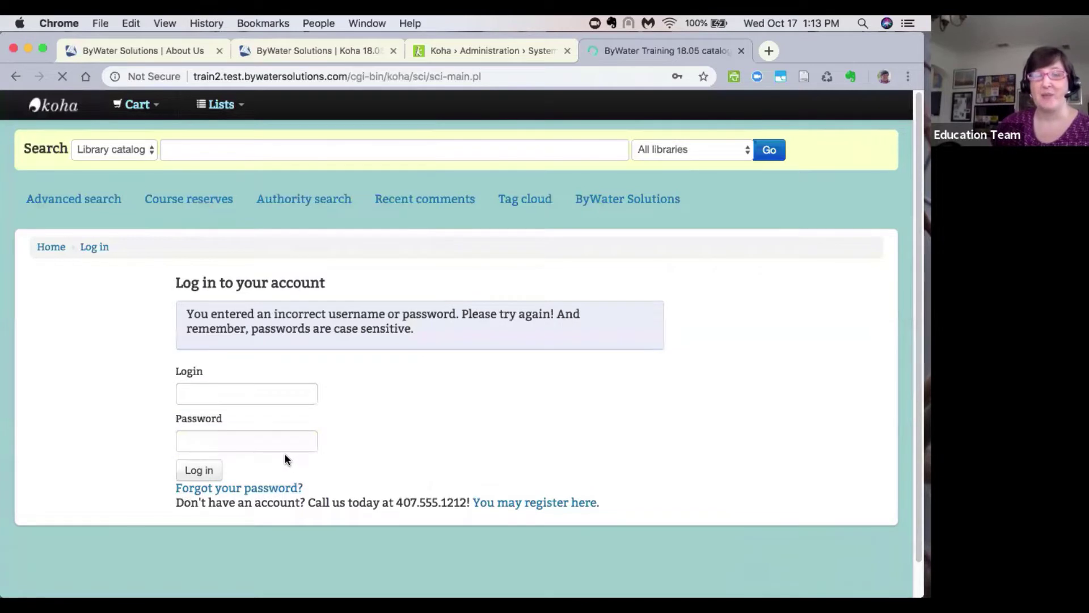
pyautogui.click(199, 470)
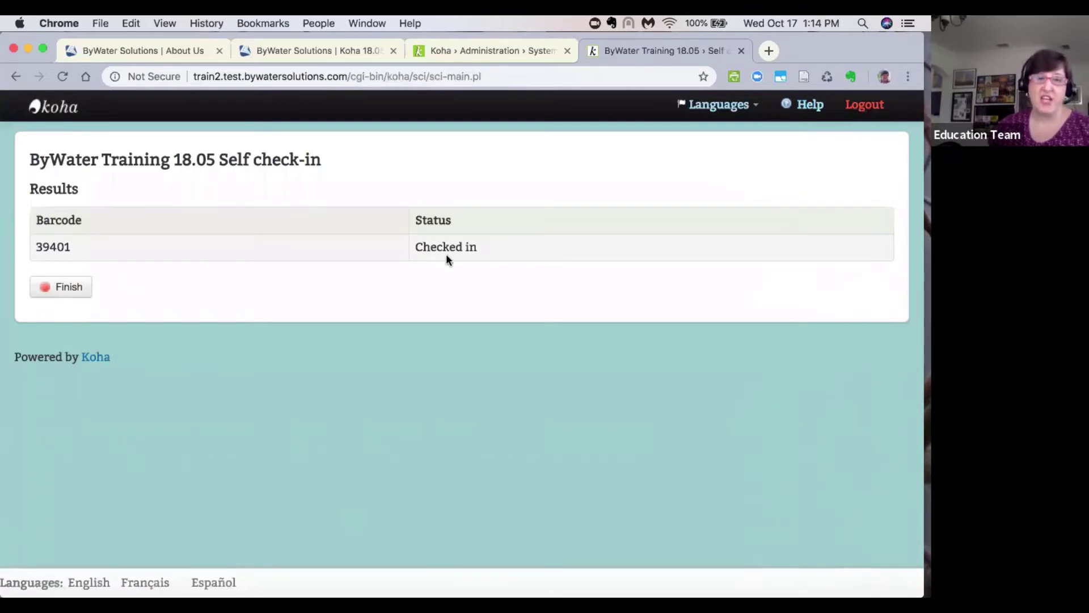
pyautogui.click(63, 295)
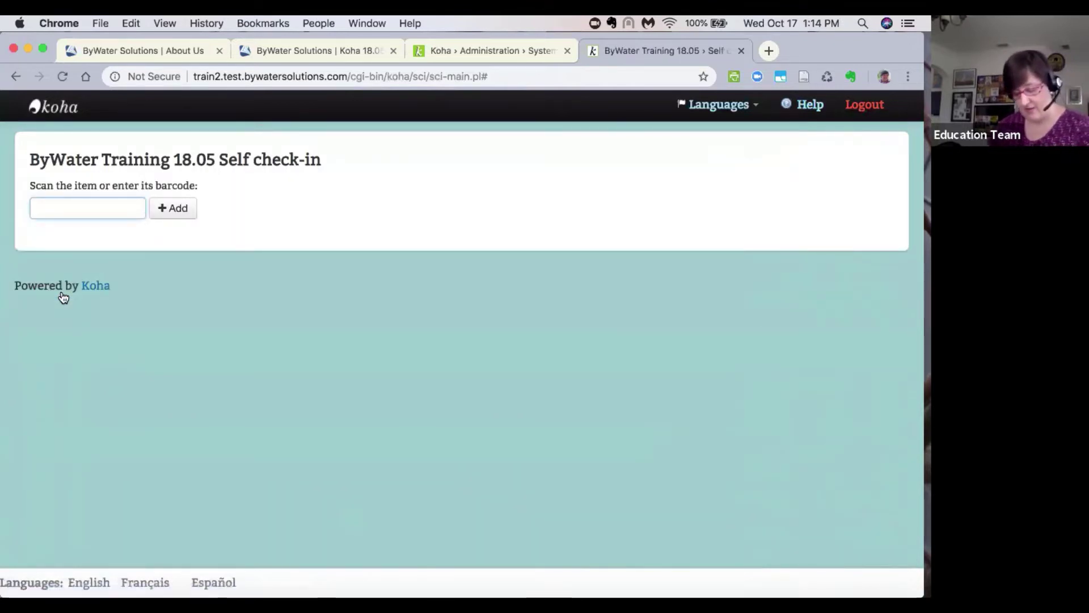
# Add barcodes 34402 and 39402 on the Self check-in page and check them in
pyautogui.write('34402')
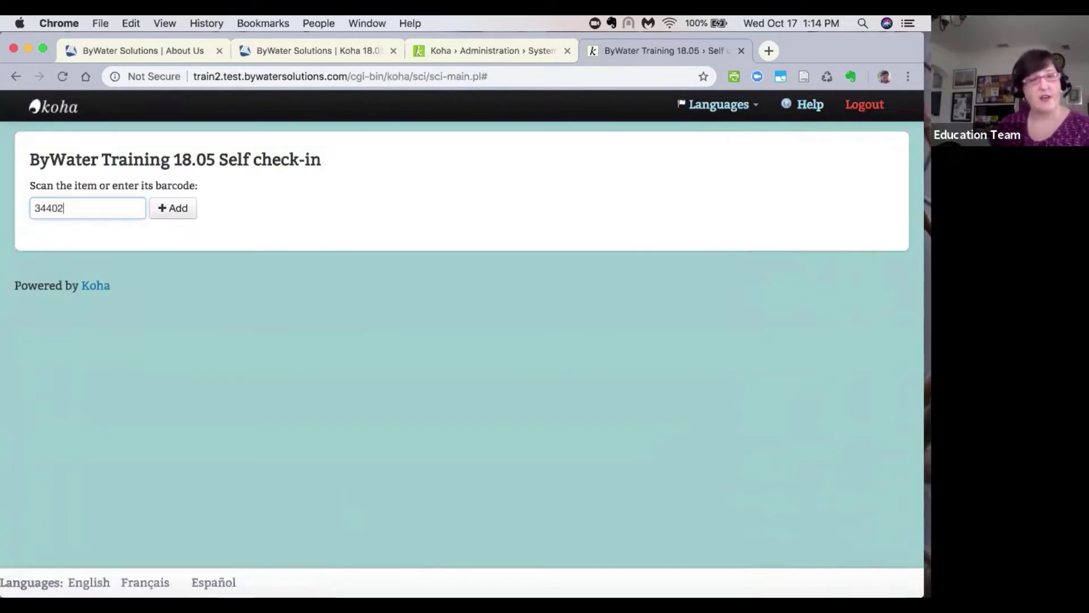
pyautogui.press('Return')
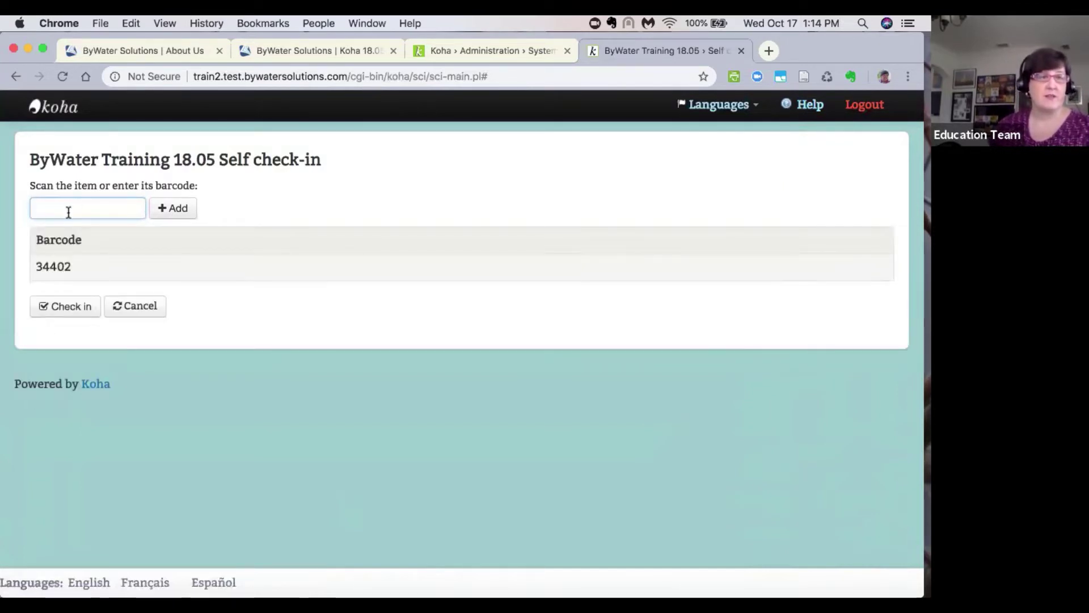
pyautogui.write('39402')
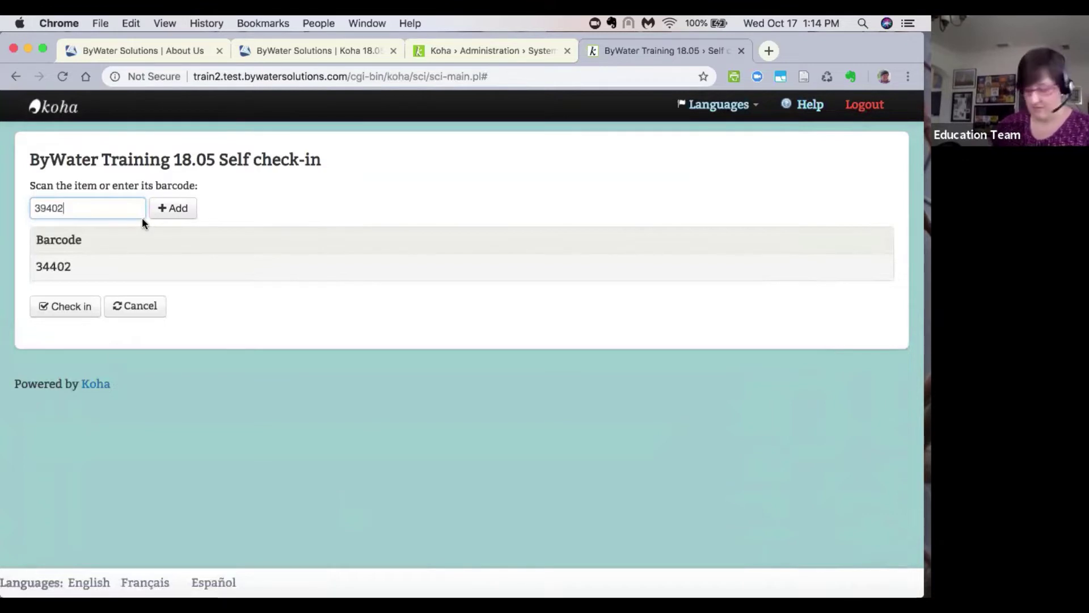
pyautogui.press('Return')
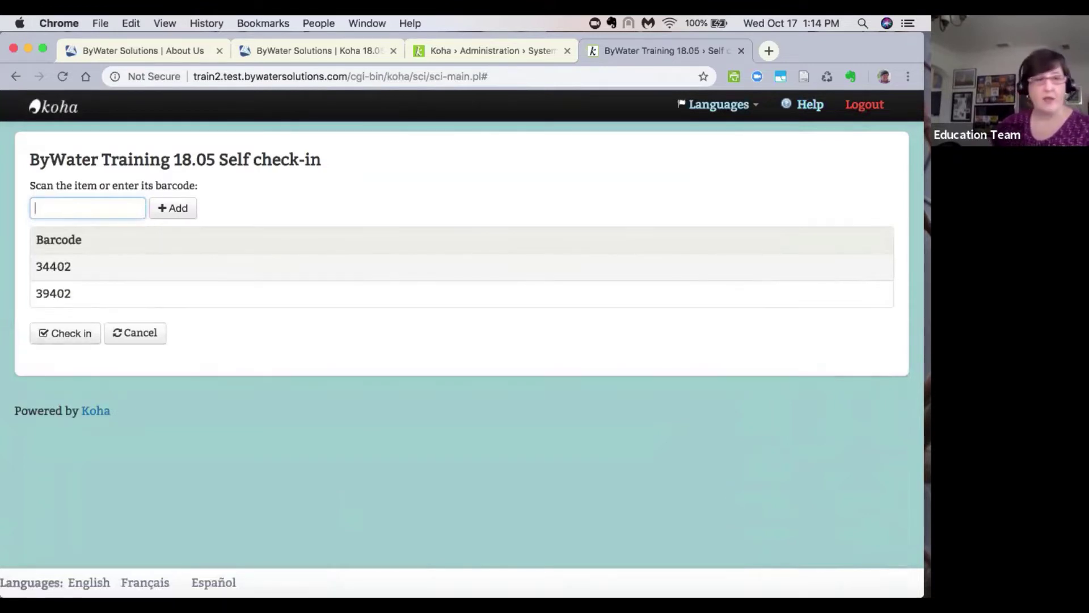
pyautogui.click(68, 334)
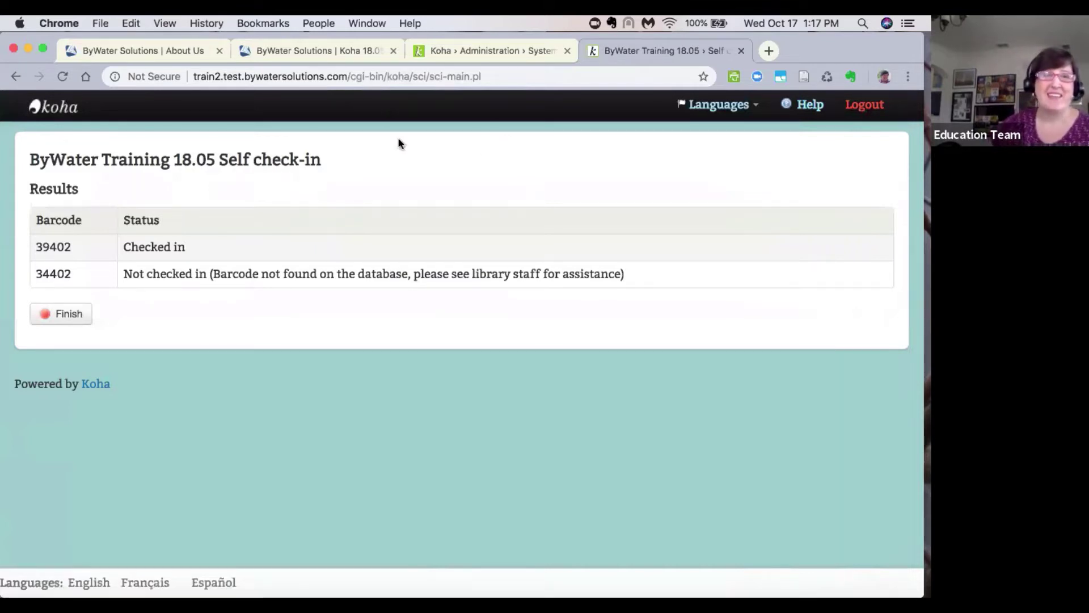
# Review the self check preferences in the staff client again and return to its home page
pyautogui.click(495, 48)
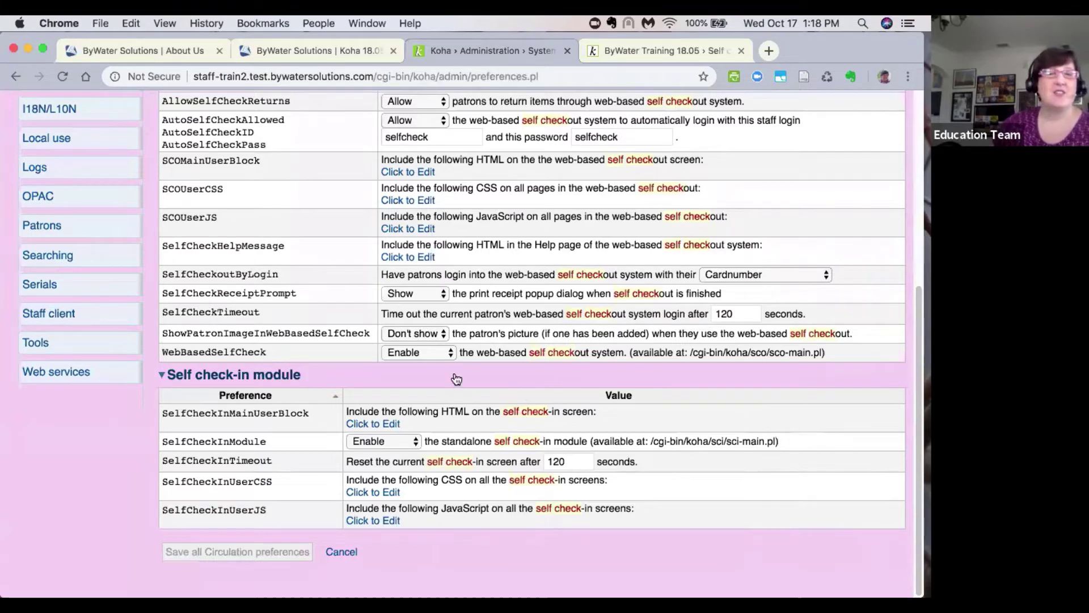
pyautogui.scroll(6, 175, 293)
pyautogui.click(76, 146)
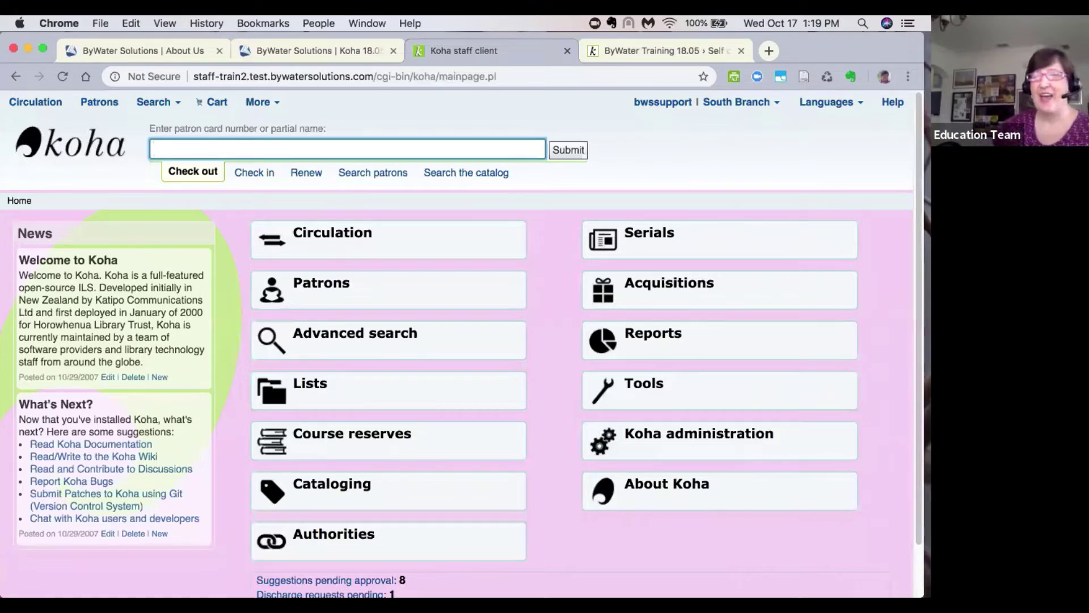
# Open the global system preferences from Koha administration, examine the Logging preferences under Logs, and return to the home page
pyautogui.click(639, 439)
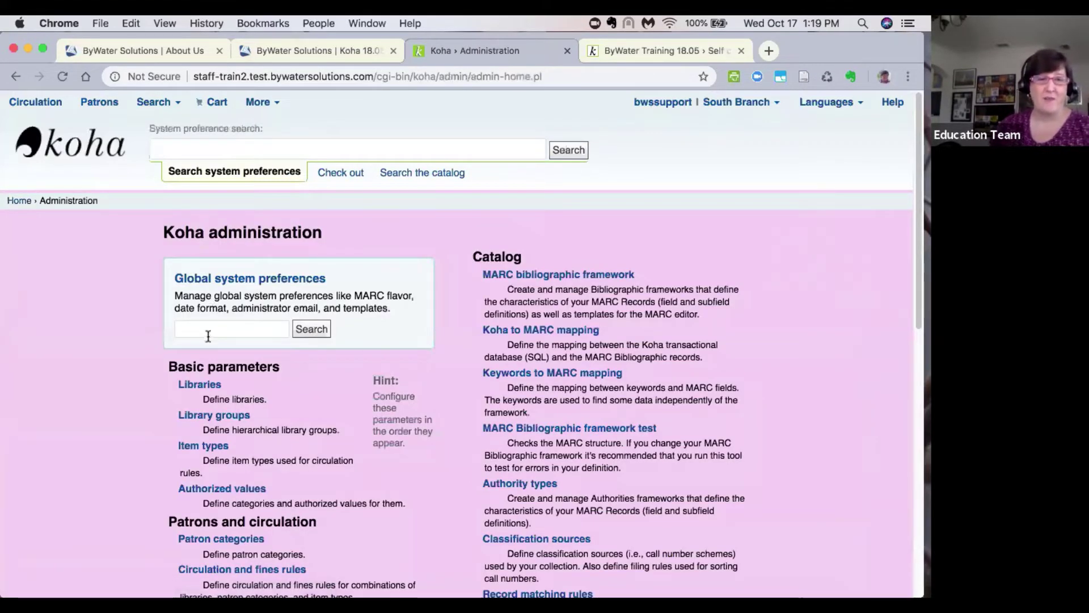
pyautogui.click(188, 329)
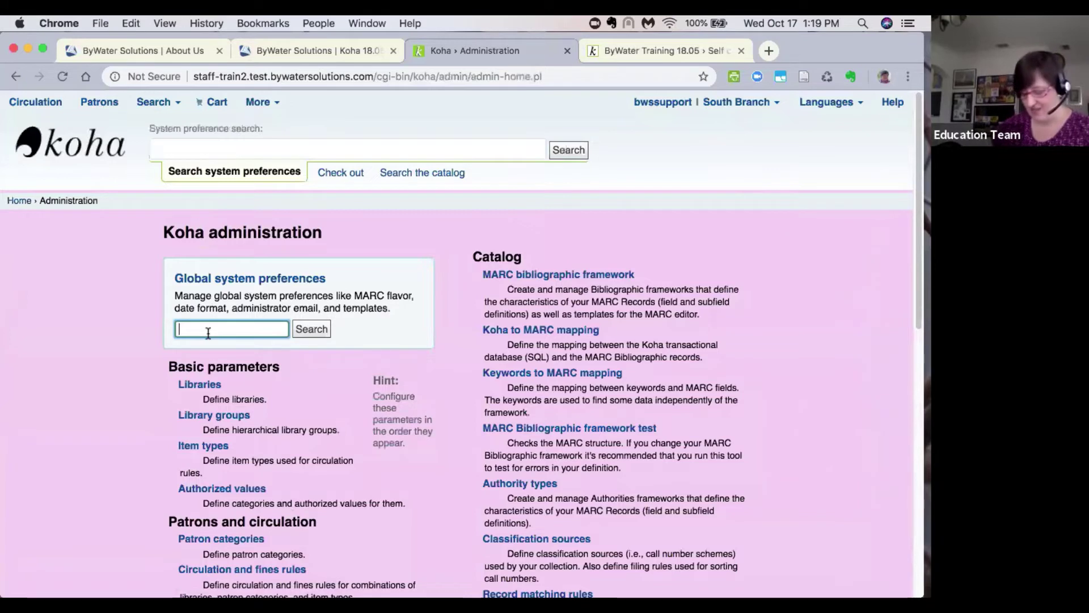
pyautogui.click(225, 277)
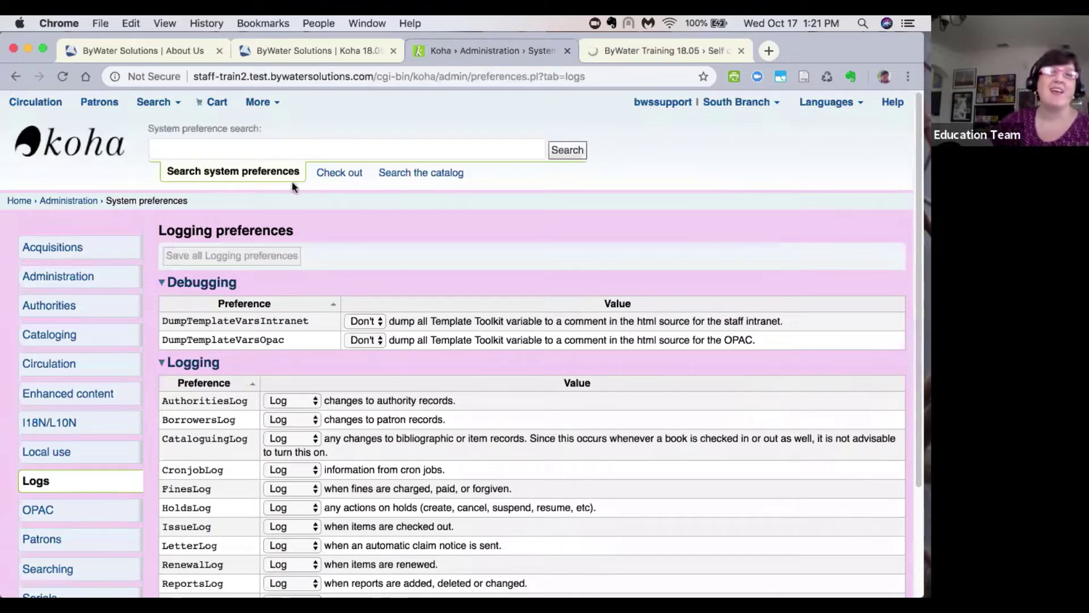
pyautogui.click(96, 154)
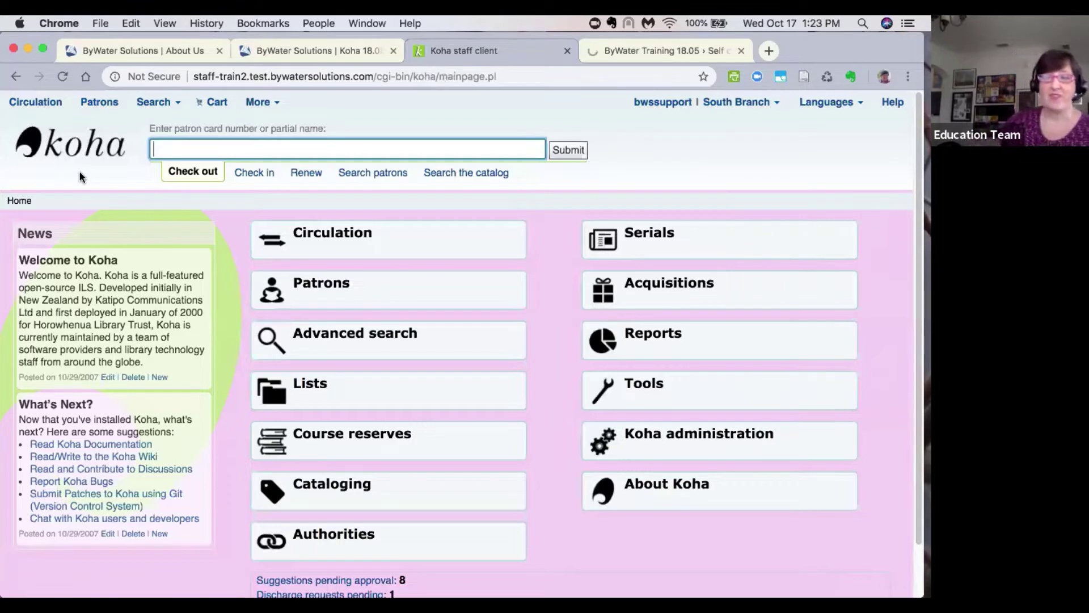
# Open the Item Check-out (Digest) notice, code CHECKOUT, for editing from Notices & slips and expand its Email template
pyautogui.click(675, 395)
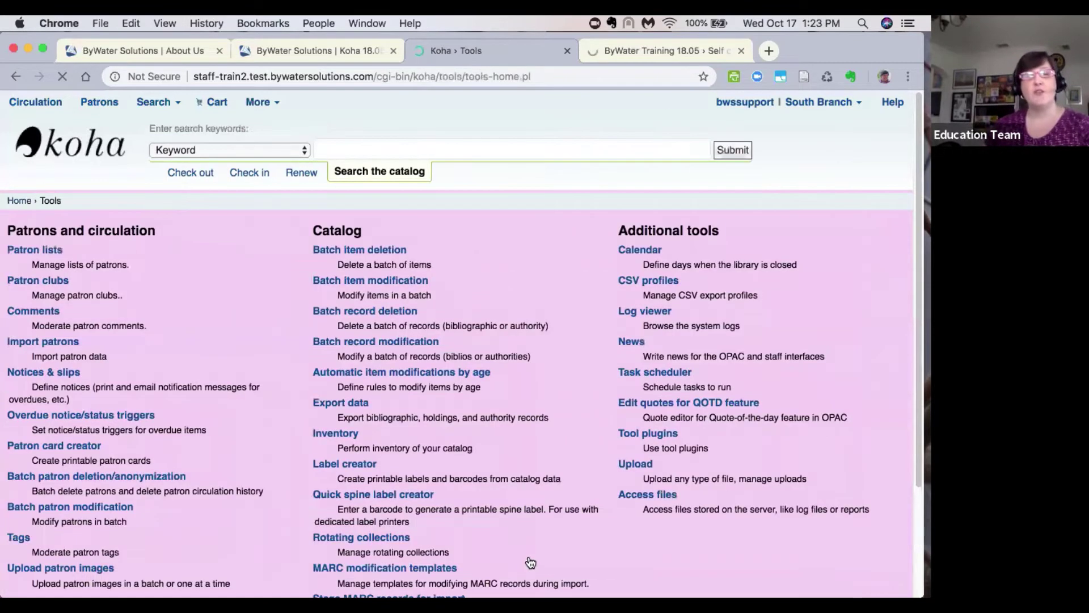
pyautogui.click(49, 376)
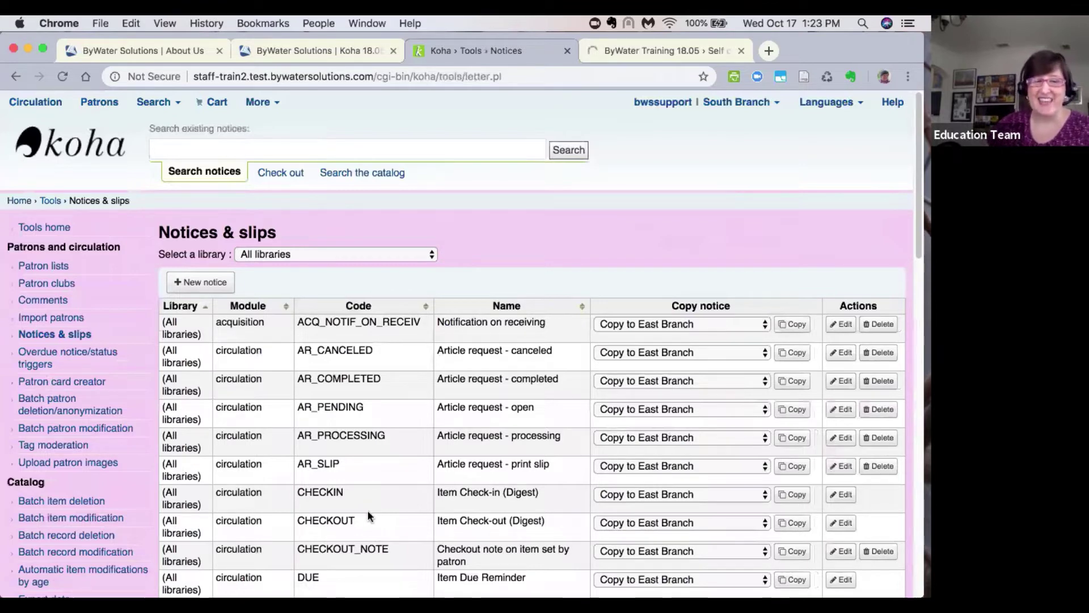
pyautogui.scroll(-1, 366, 520)
pyautogui.scroll(-5, 366, 520)
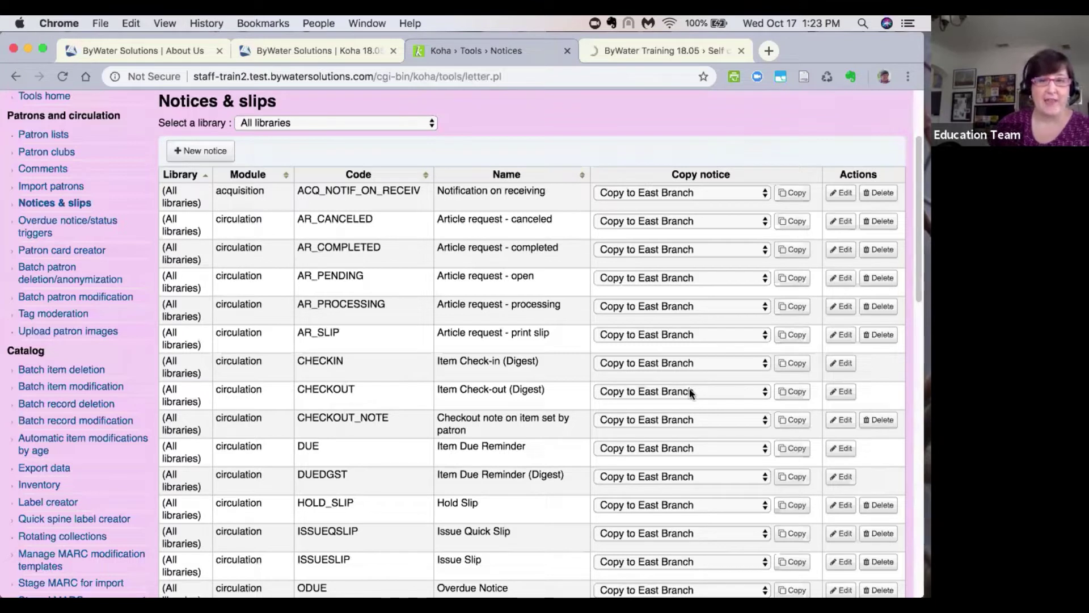
pyautogui.click(842, 392)
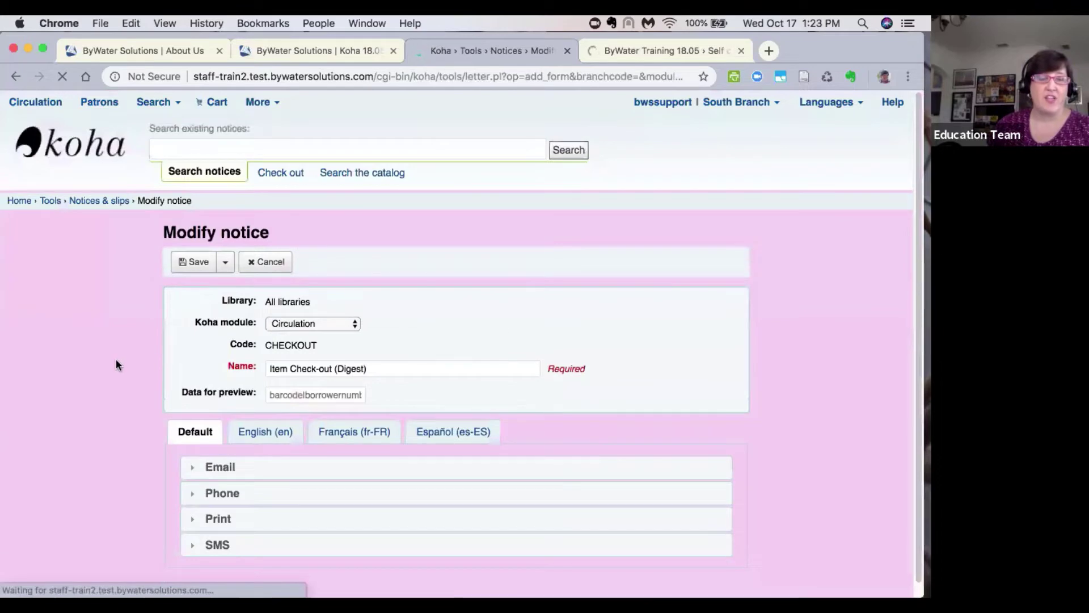
pyautogui.scroll(-1, 116, 365)
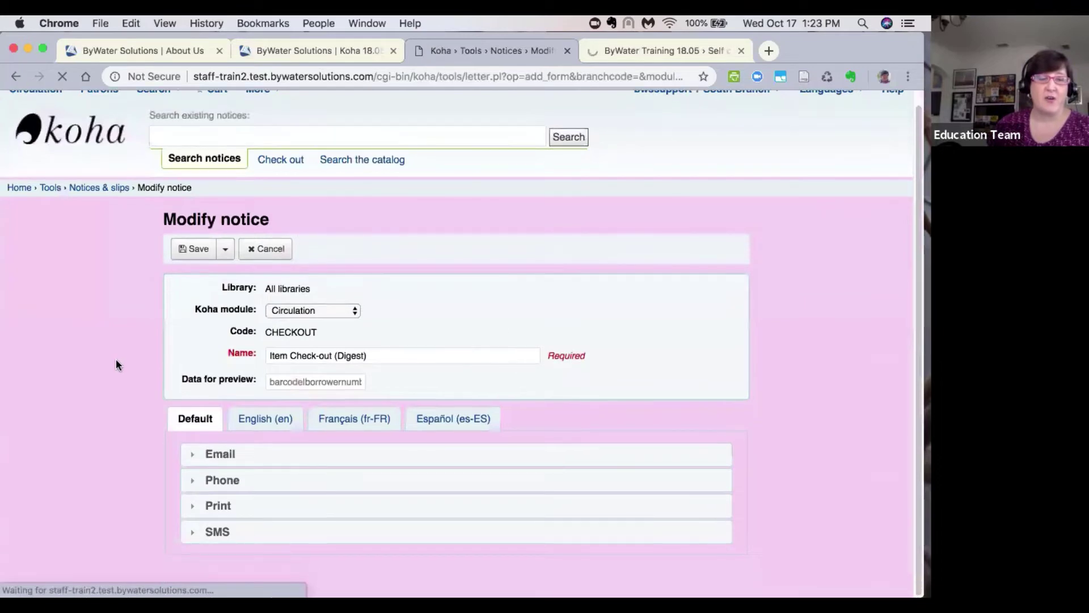
pyautogui.click(221, 461)
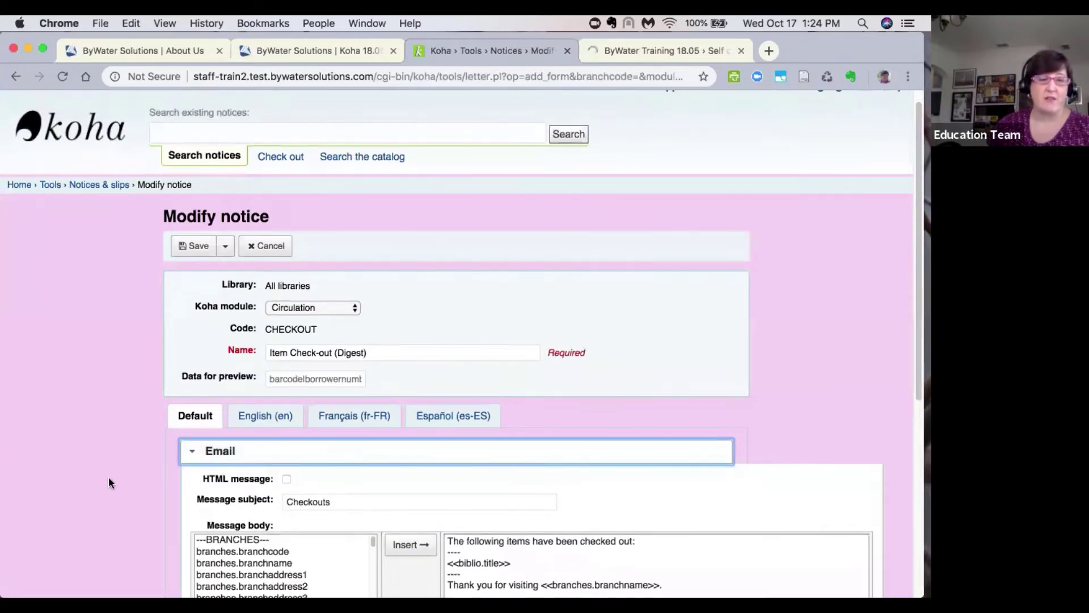
# Preview the CHECKOUT email template without specifying any data for preview, and close the preview
pyautogui.scroll(-5, 109, 482)
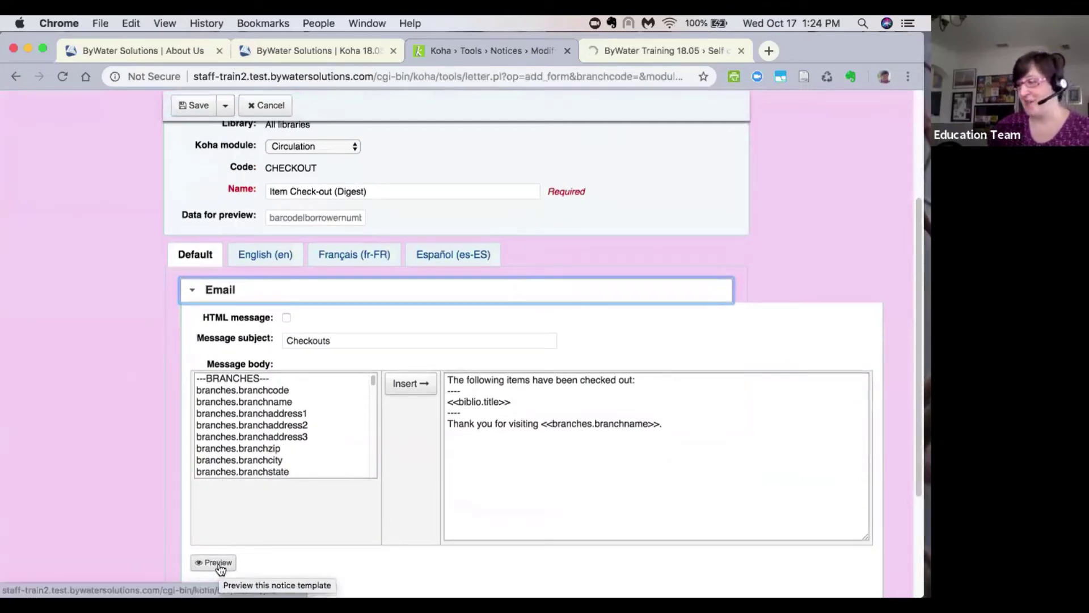
pyautogui.scroll(-1, 186, 547)
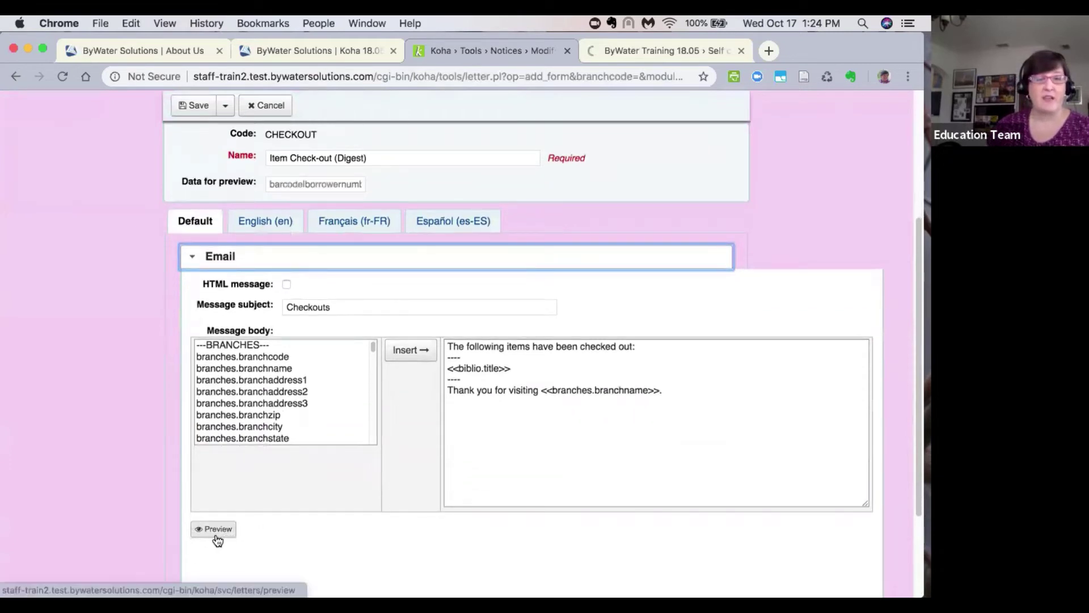
pyautogui.click(217, 529)
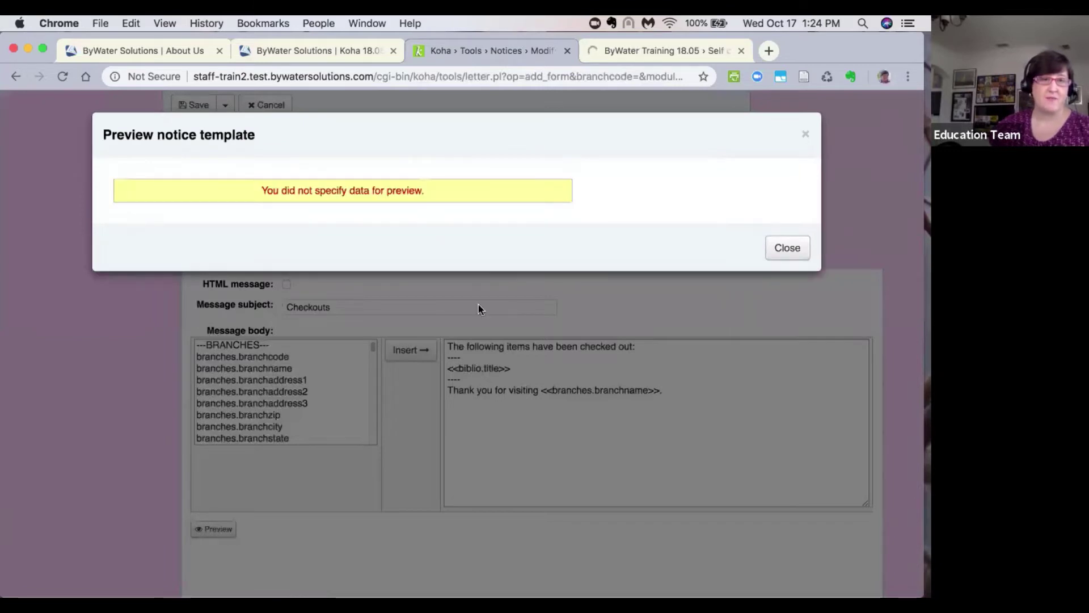
pyautogui.click(786, 248)
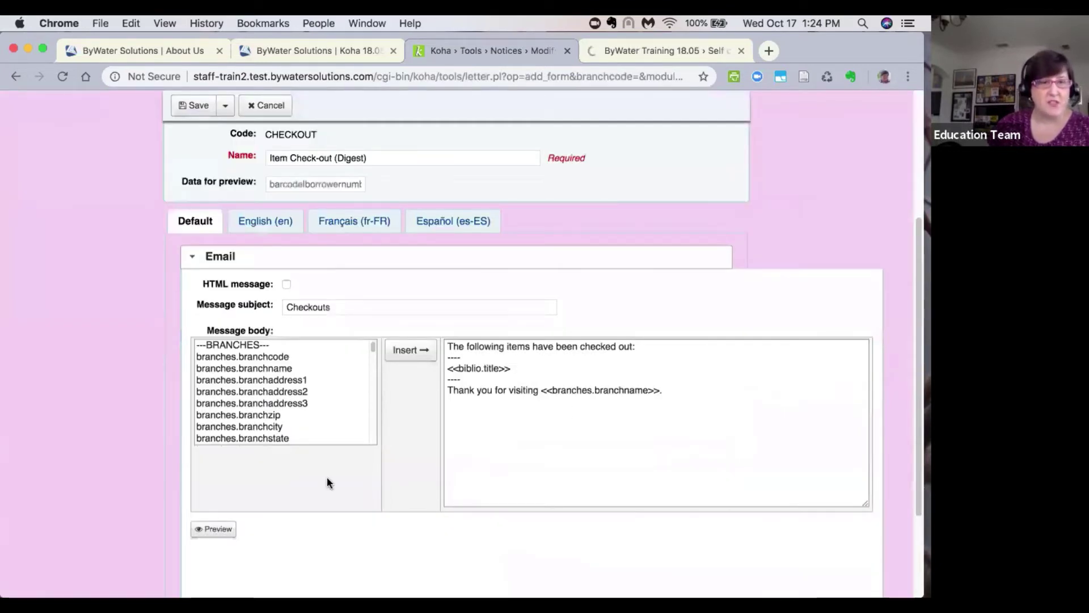
# Enter item barcode 39400 and a patron's borrower number as the notice's data for preview, try the preview, and close it
pyautogui.scroll(2, 325, 475)
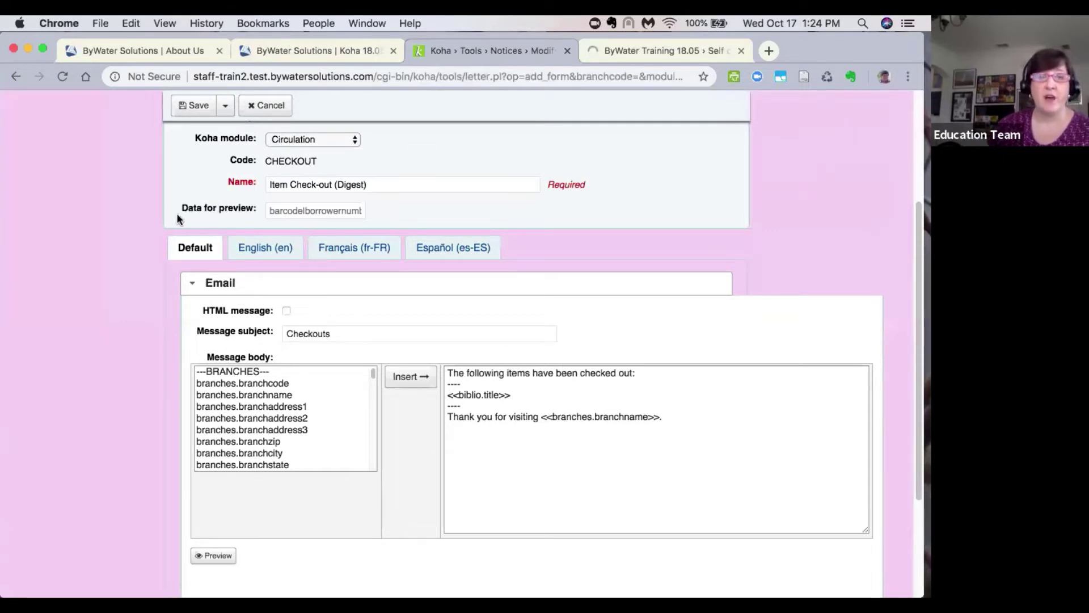
pyautogui.click(268, 211)
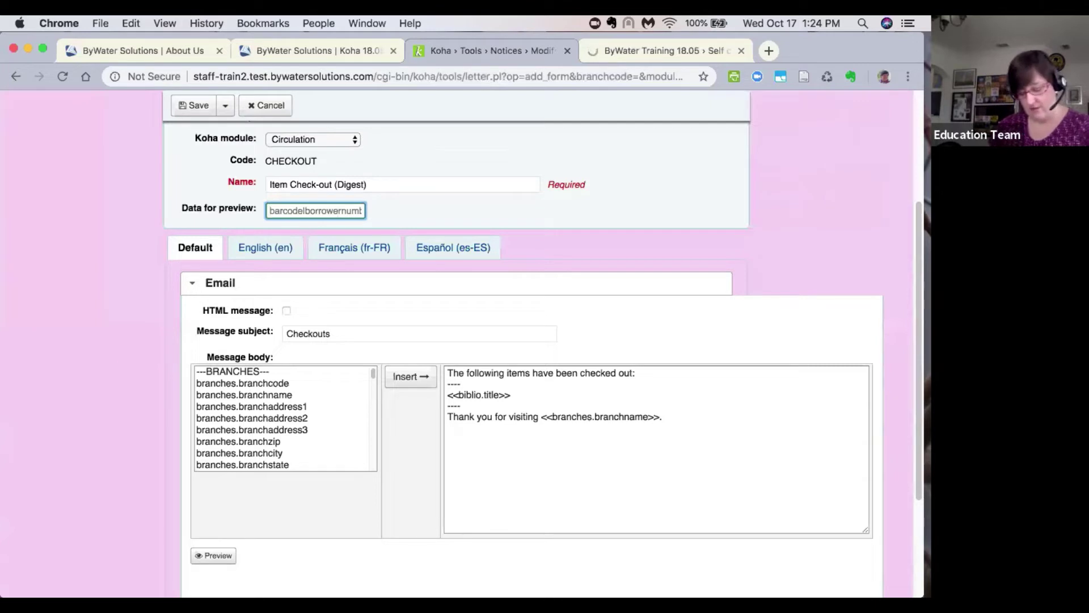
pyautogui.write('394')
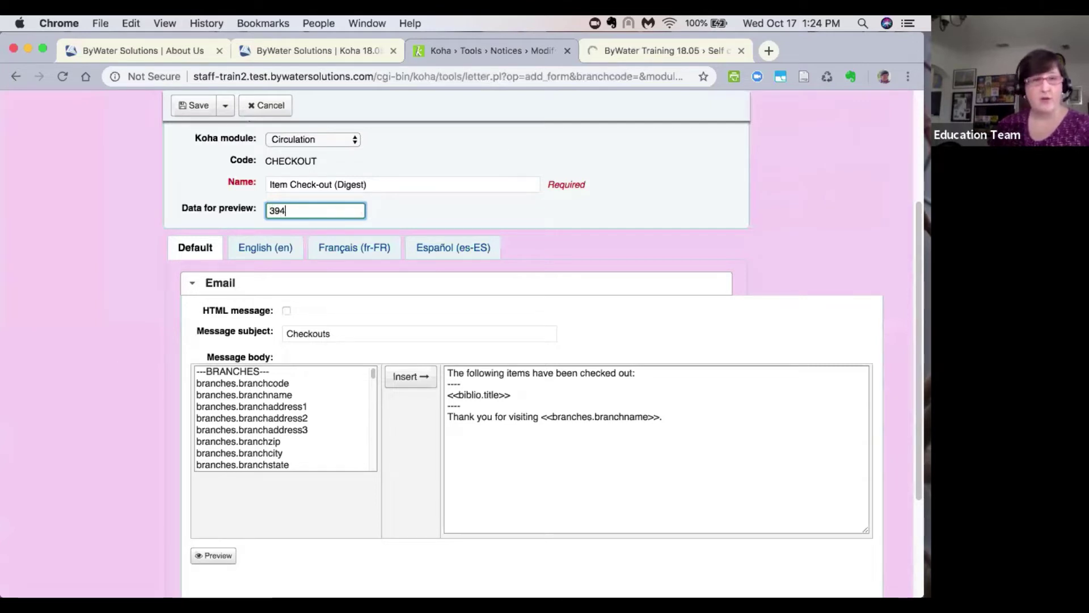
pyautogui.write('00')
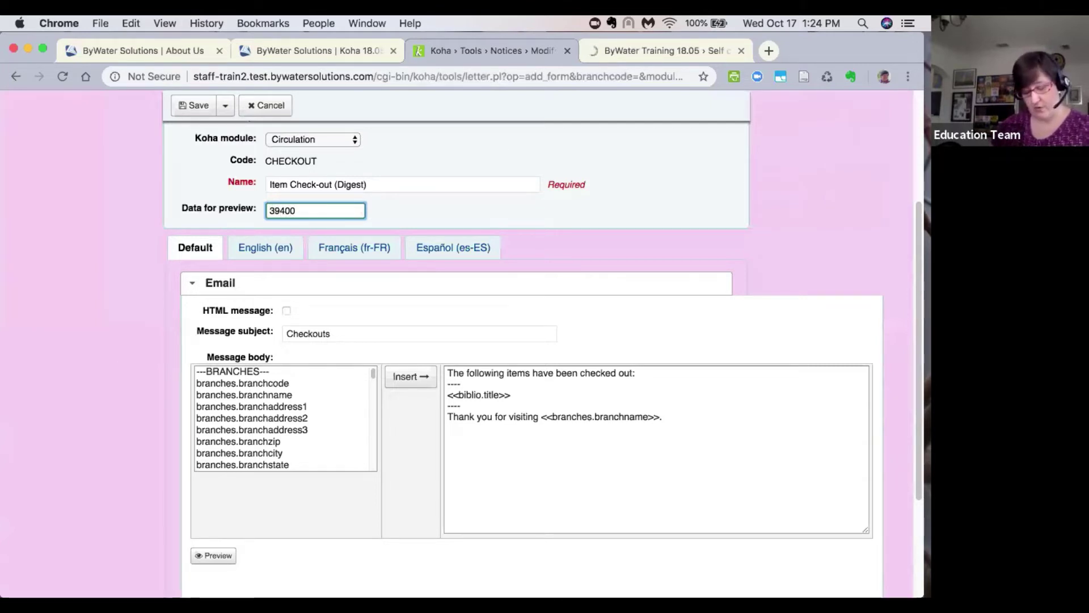
pyautogui.write('l')
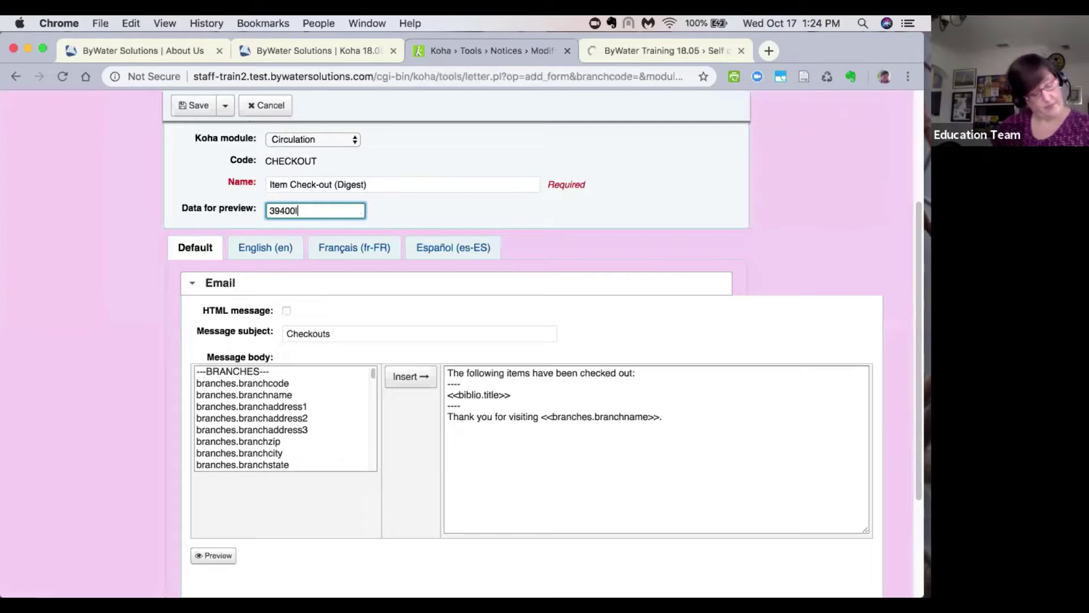
pyautogui.write('29134')
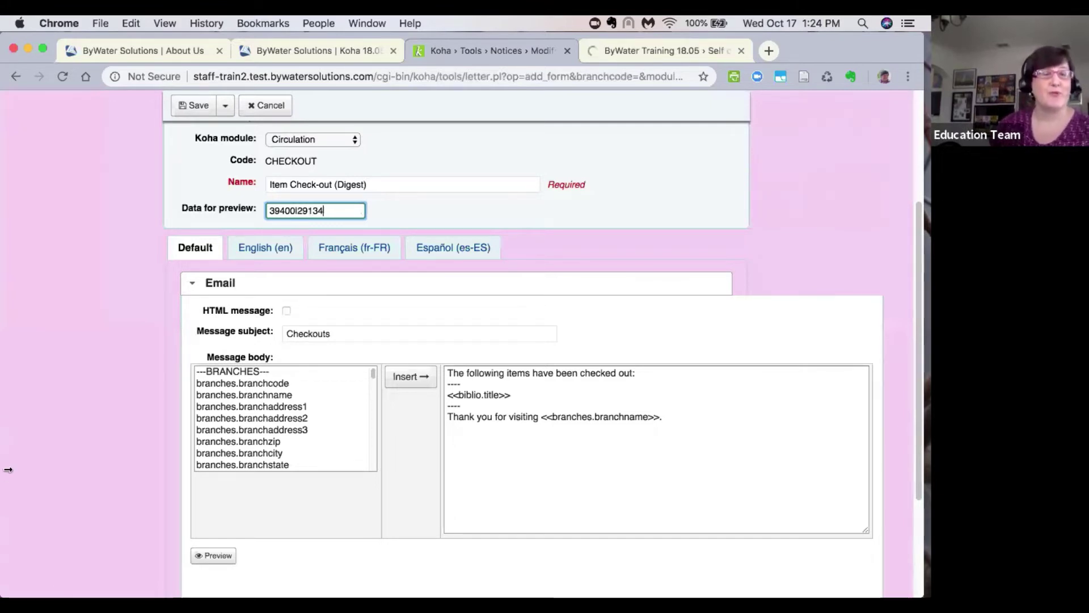
pyautogui.click(210, 557)
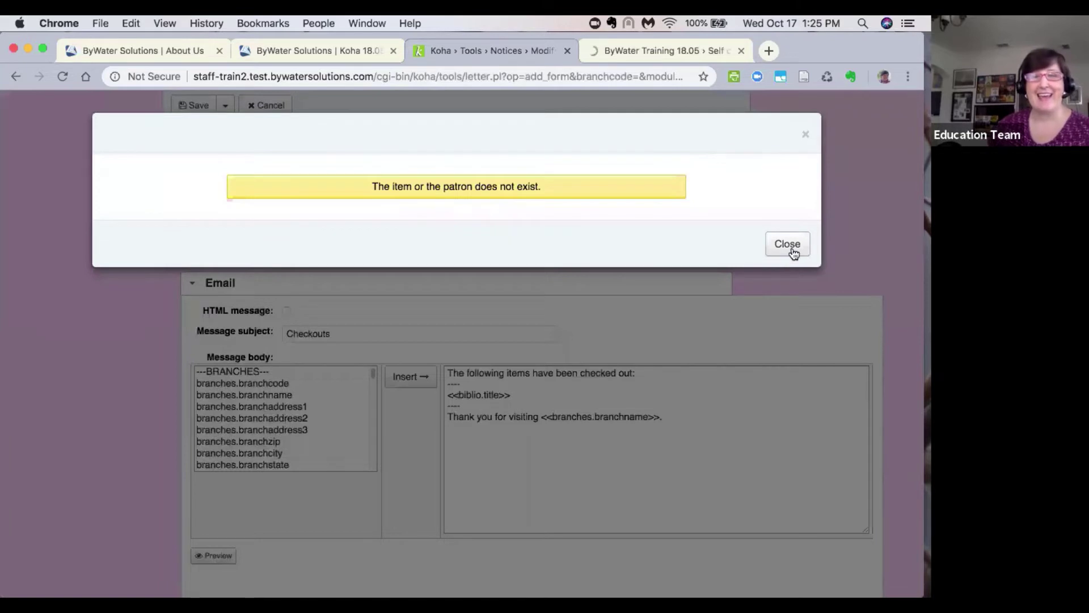
pyautogui.click(788, 245)
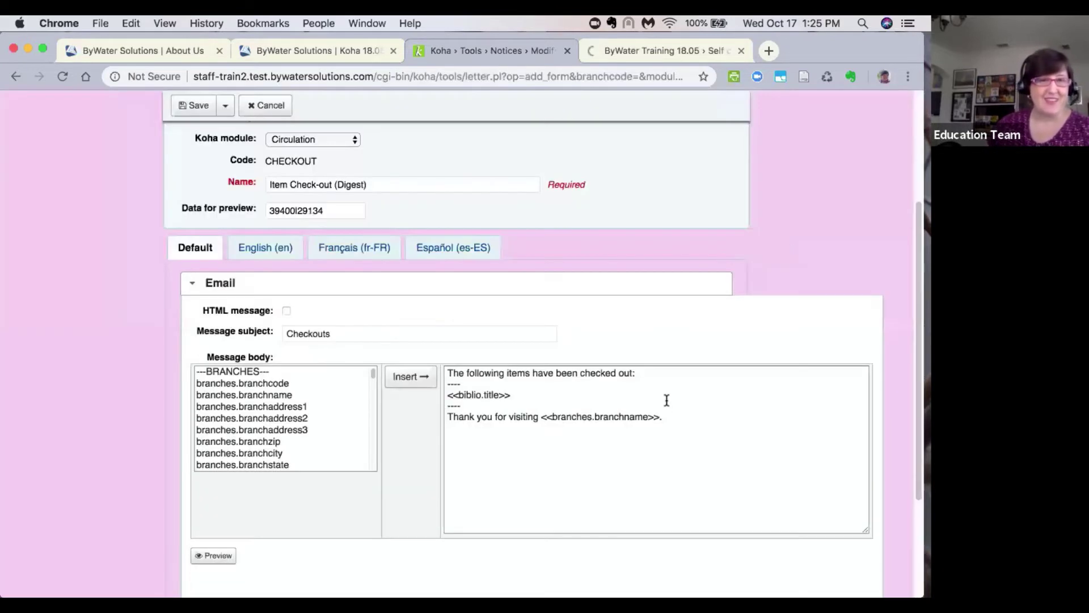
# Replace the borrower number in the preview data with another patron's, preview the notice, examine the original and converted versions, and close it
pyautogui.moveTo(339, 211); pyautogui.dragTo(297, 210)
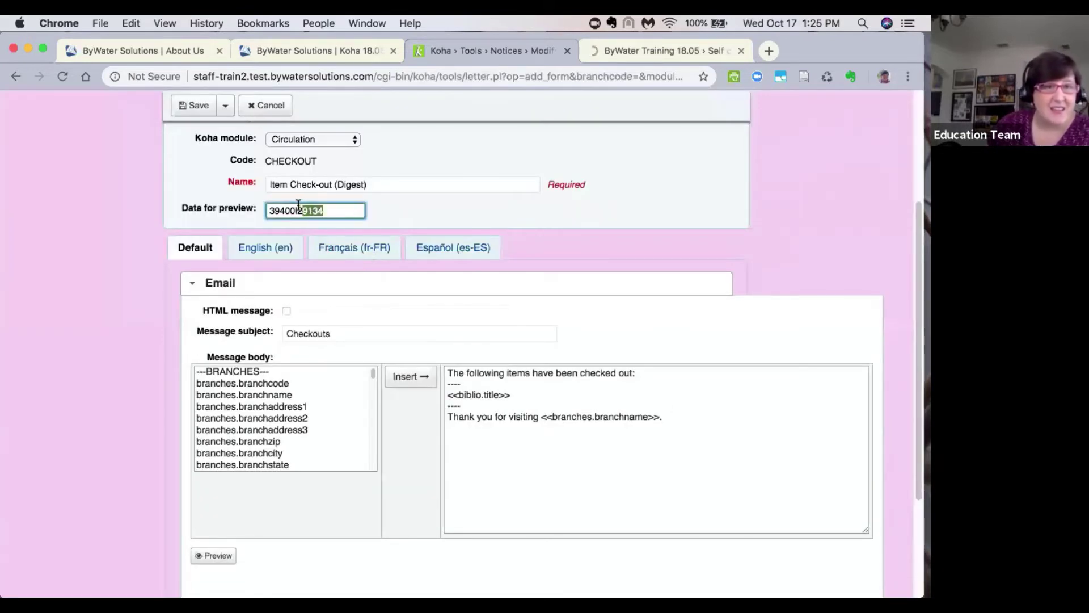
pyautogui.write('11')
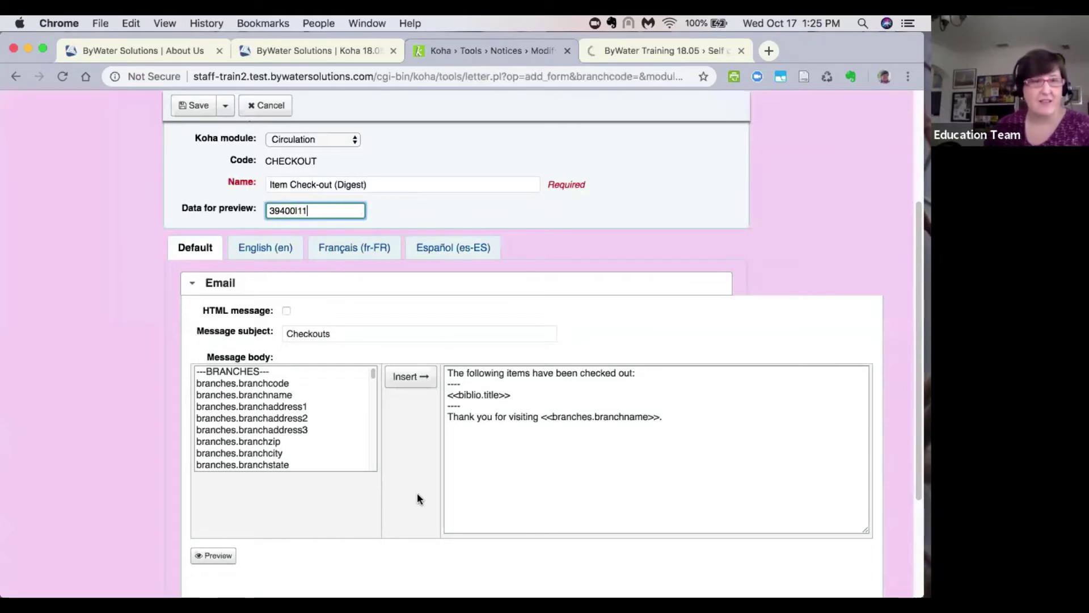
pyautogui.click(212, 556)
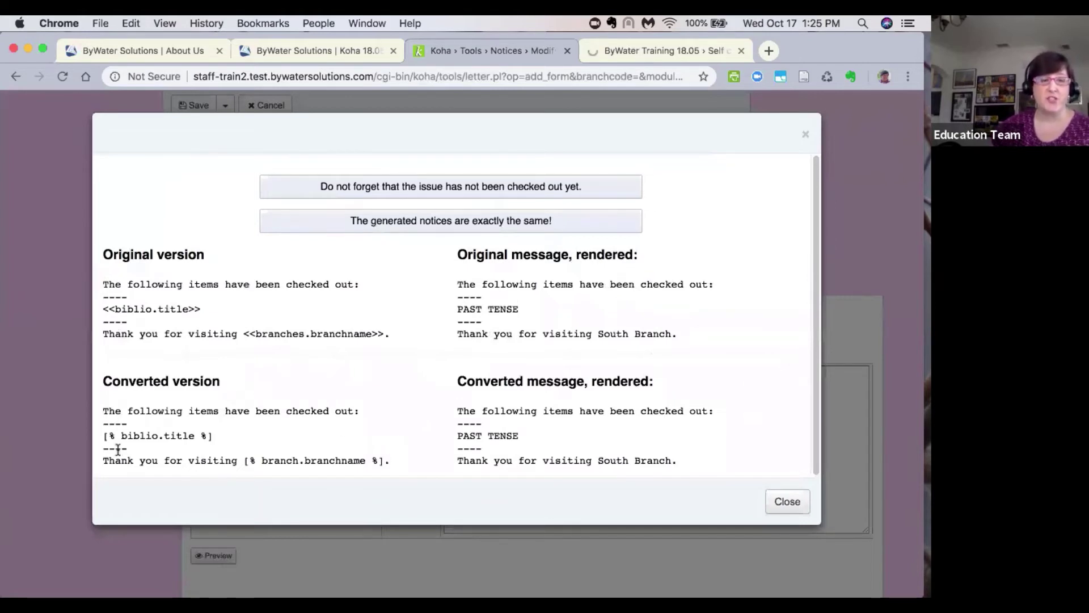
pyautogui.moveTo(100, 432); pyautogui.dragTo(112, 435)
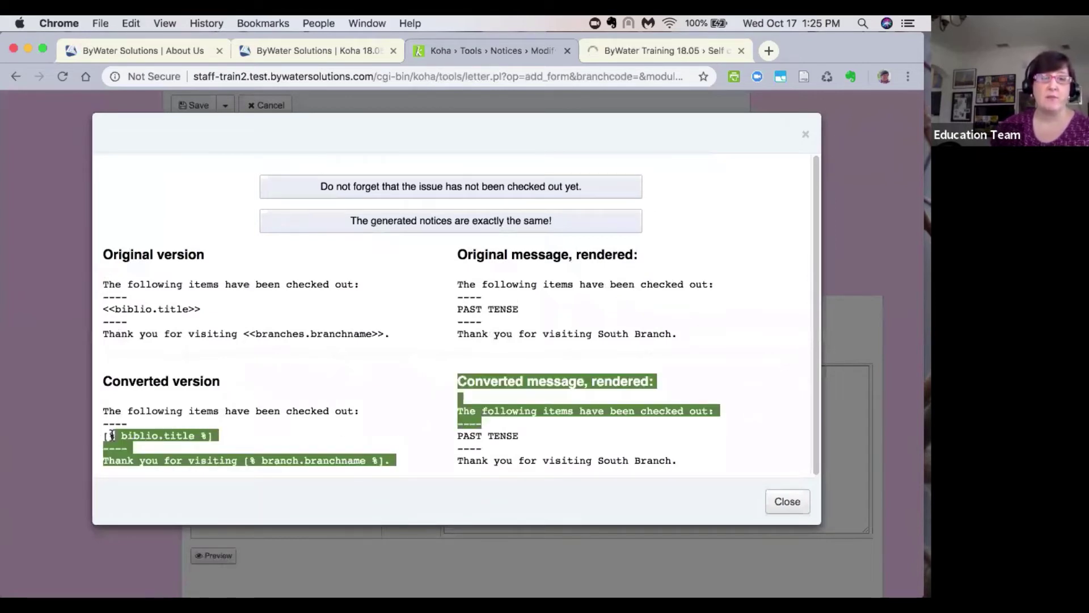
pyautogui.click(112, 435)
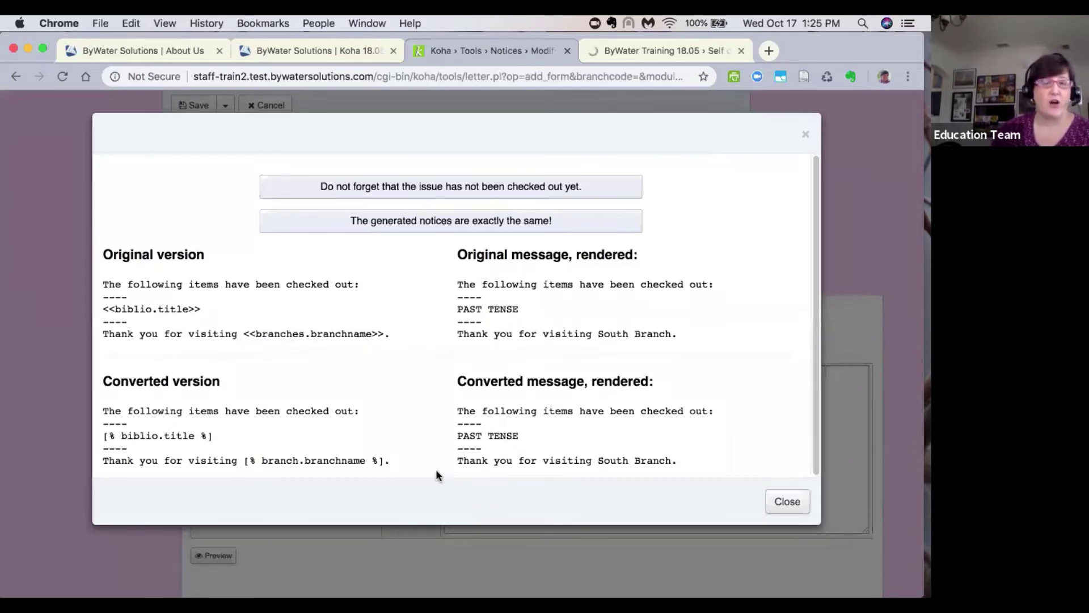
pyautogui.click(780, 503)
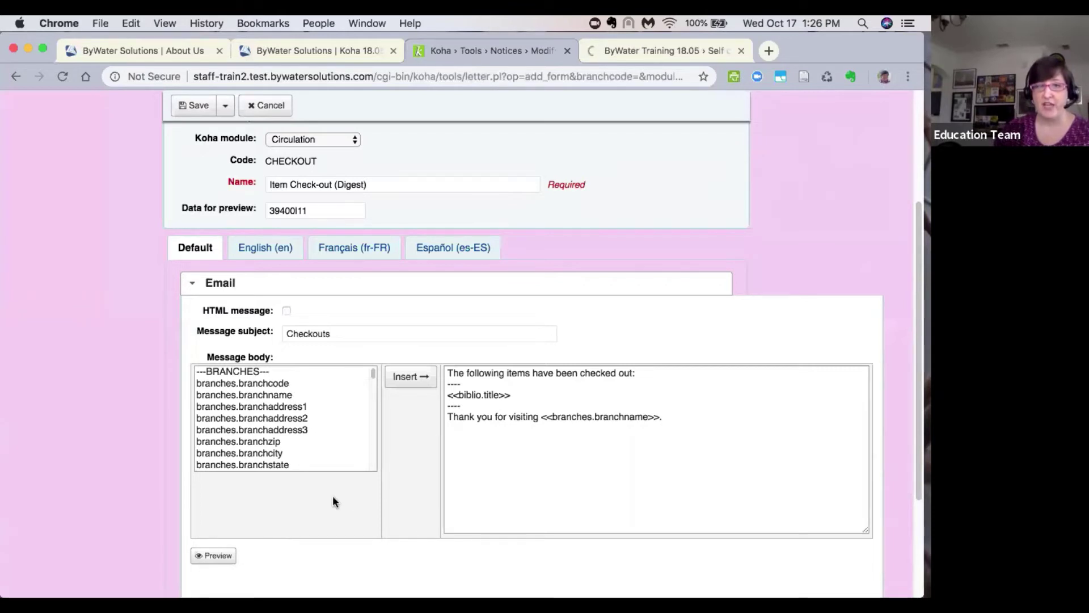
# Review the CHECKOUT notice form and leave it without saving, returning to the staff client home page
pyautogui.scroll(1, 332, 495)
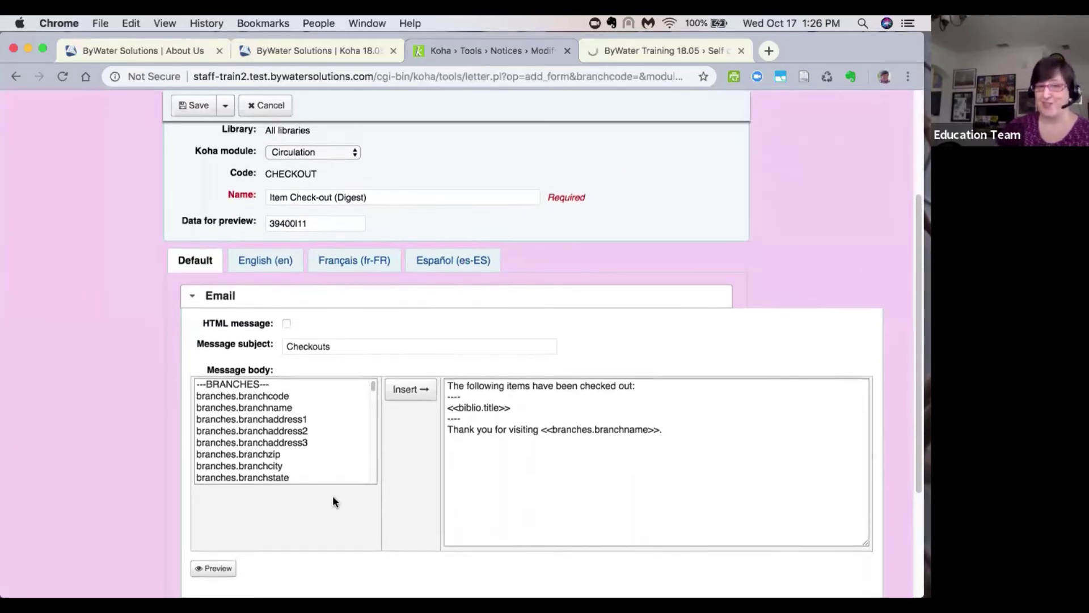
pyautogui.scroll(1, 332, 496)
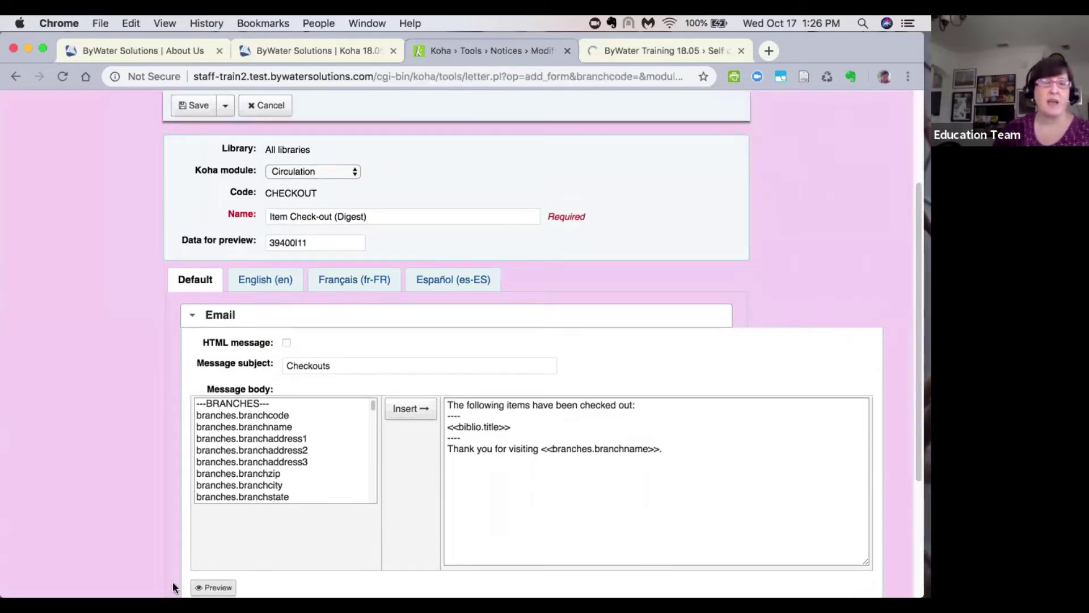
pyautogui.scroll(-1, 190, 584)
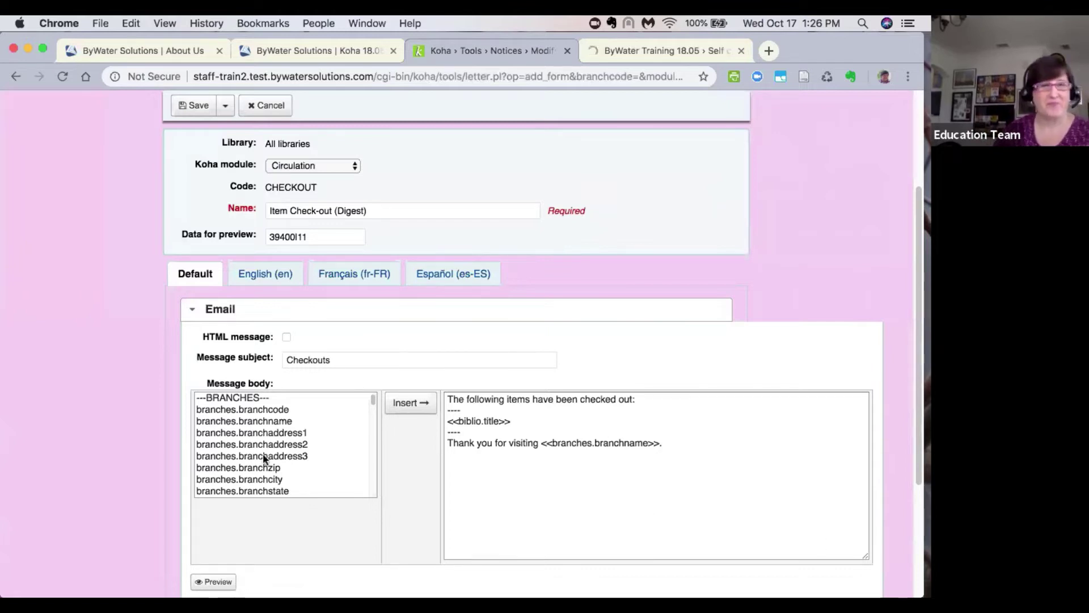
pyautogui.scroll(5, 266, 462)
pyautogui.click(61, 147)
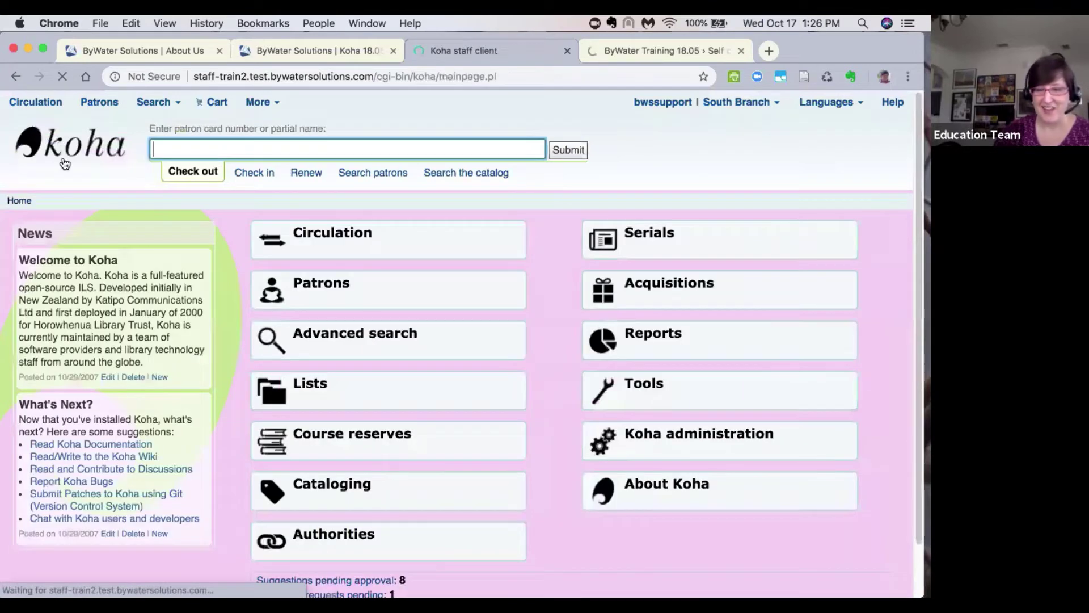
# Open the list of saved reports from the Reports module and look over its table columns
pyautogui.click(632, 347)
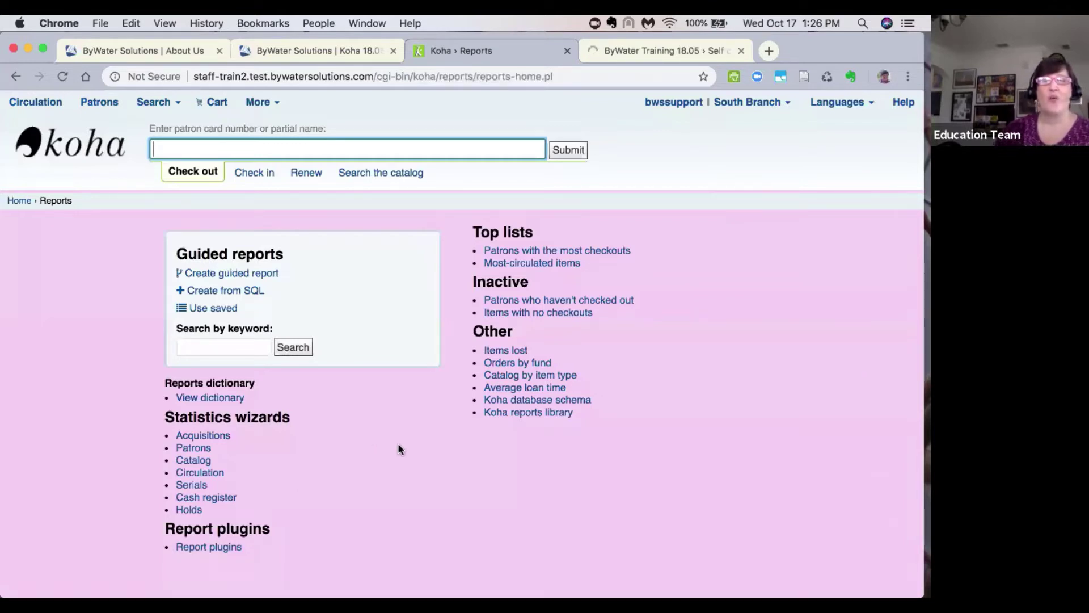
pyautogui.click(201, 348)
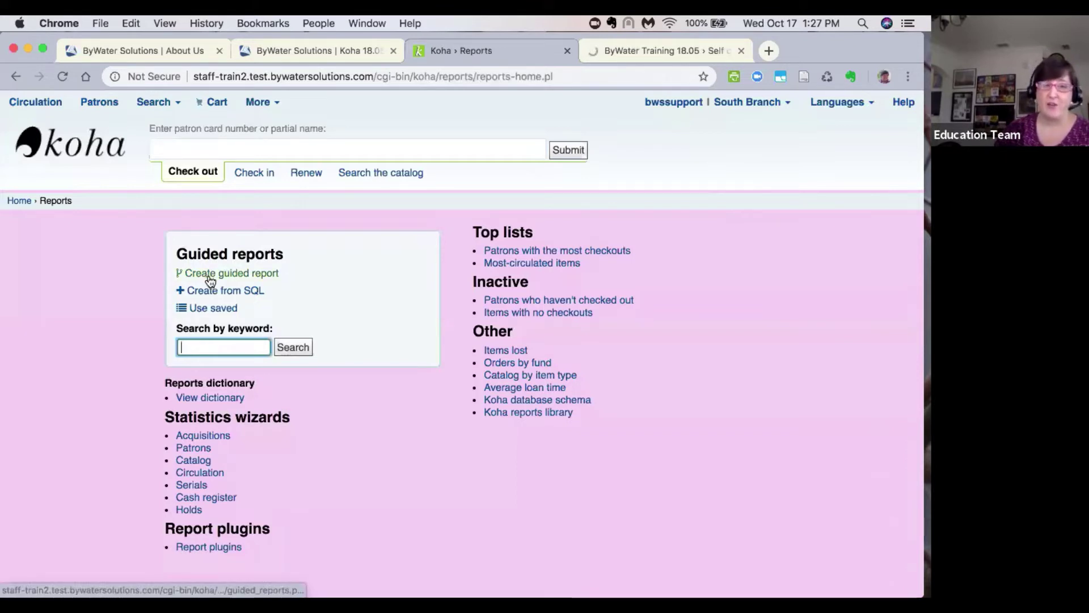
pyautogui.click(205, 315)
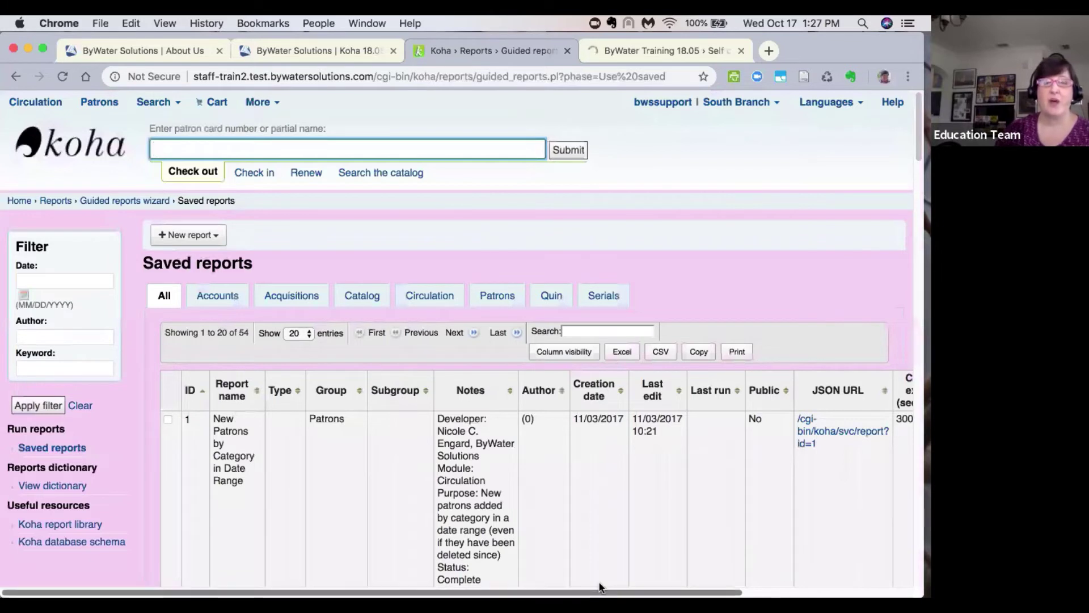
pyautogui.hscroll(1, 605, 584)
pyautogui.hscroll(-1, 443, 508)
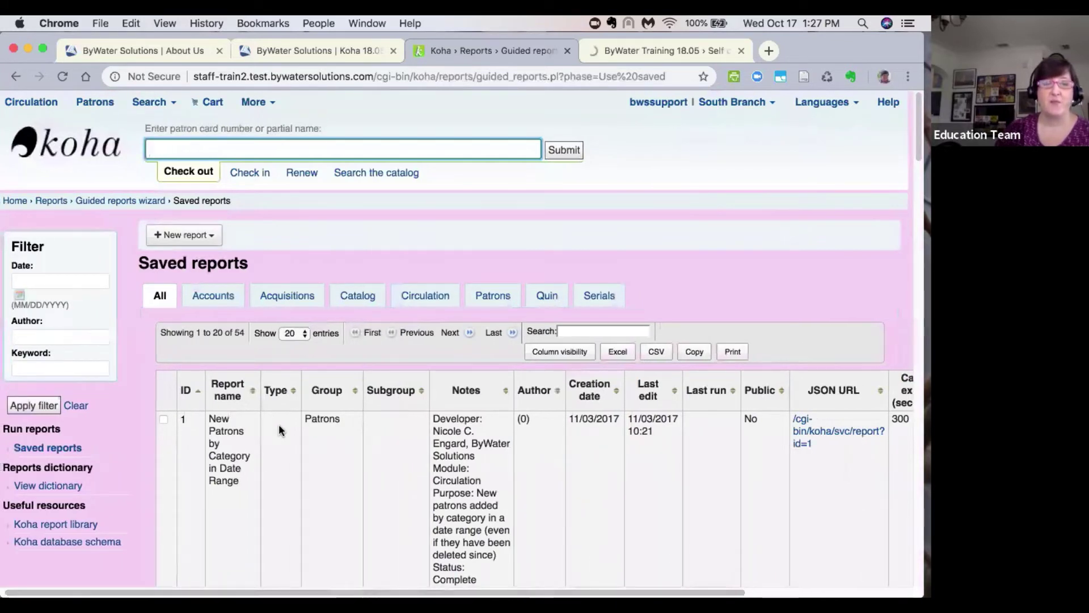
# Hide the JSON URL column in the saved reports table through the column visibility options
pyautogui.click(559, 352)
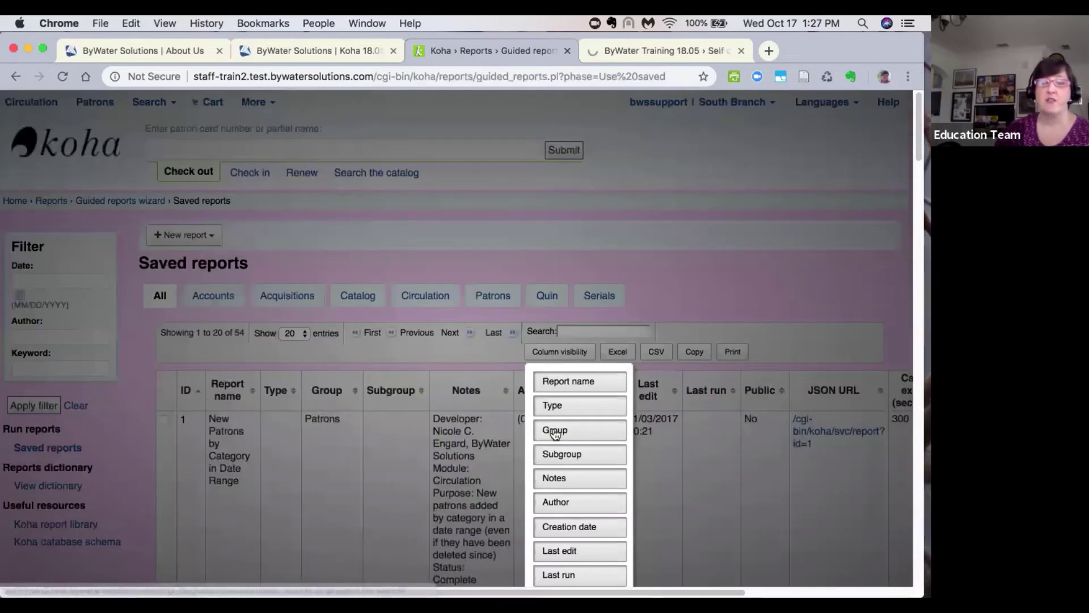
pyautogui.scroll(-3, 563, 484)
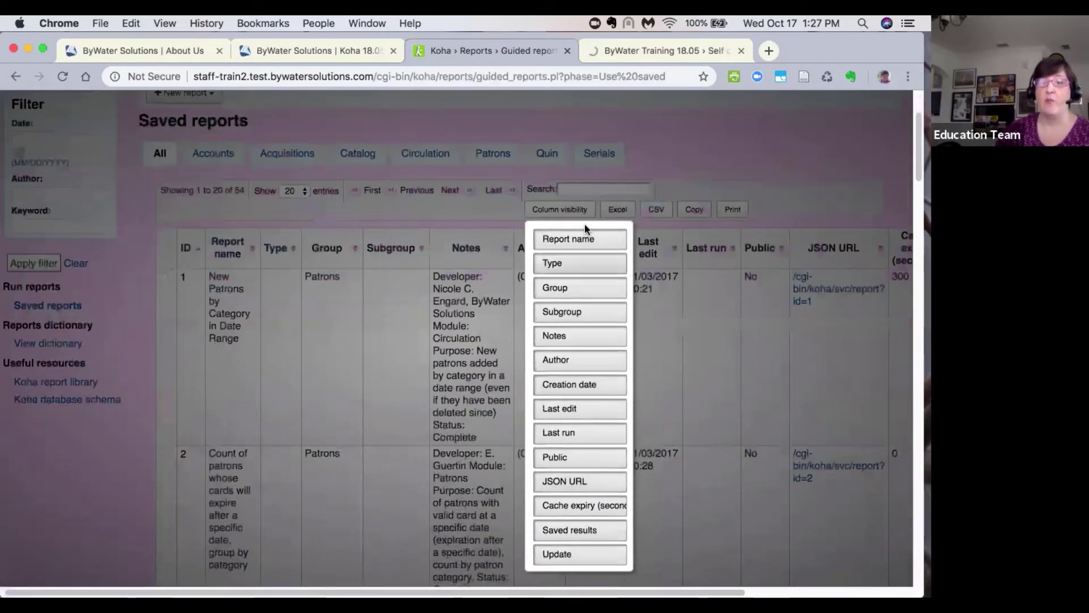
pyautogui.click(573, 487)
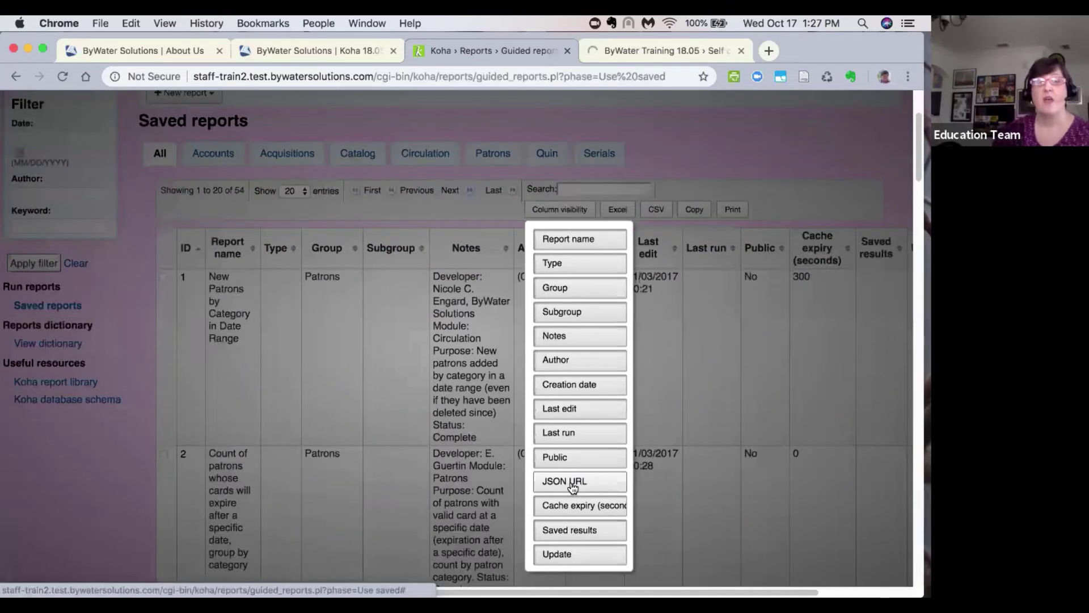
# Hide the Cache expiry (seconds) column in the saved reports table and close the column visibility options
pyautogui.click(574, 506)
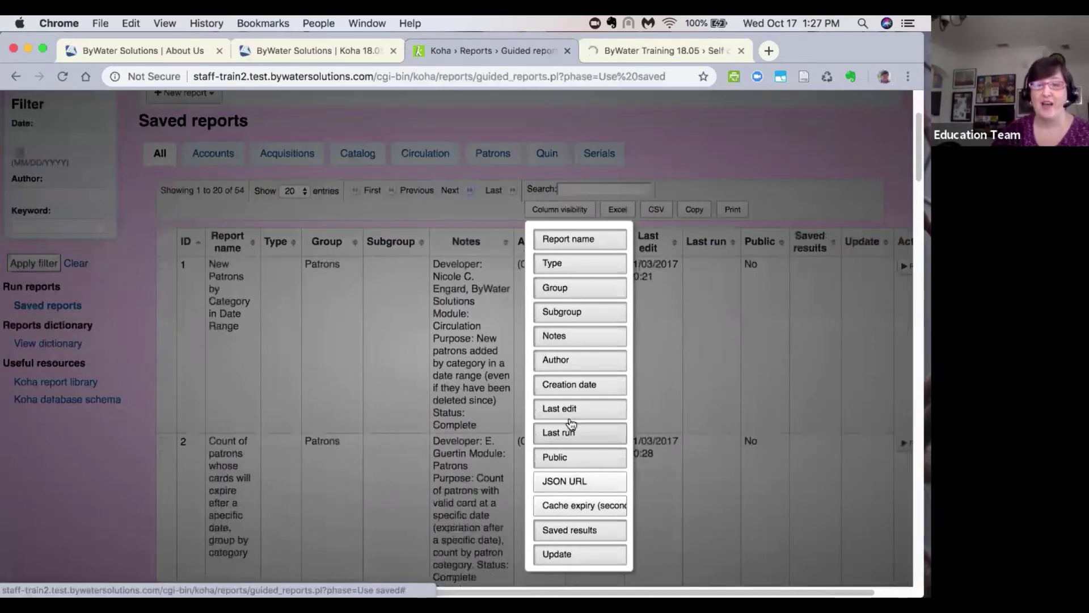
pyautogui.click(486, 338)
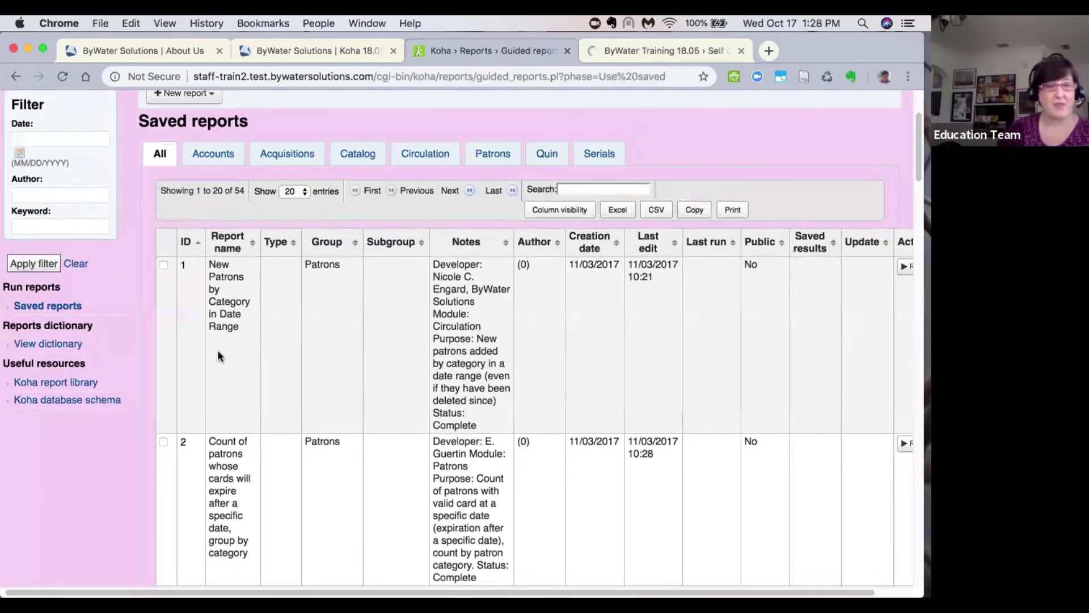
pyautogui.scroll(-3, 217, 350)
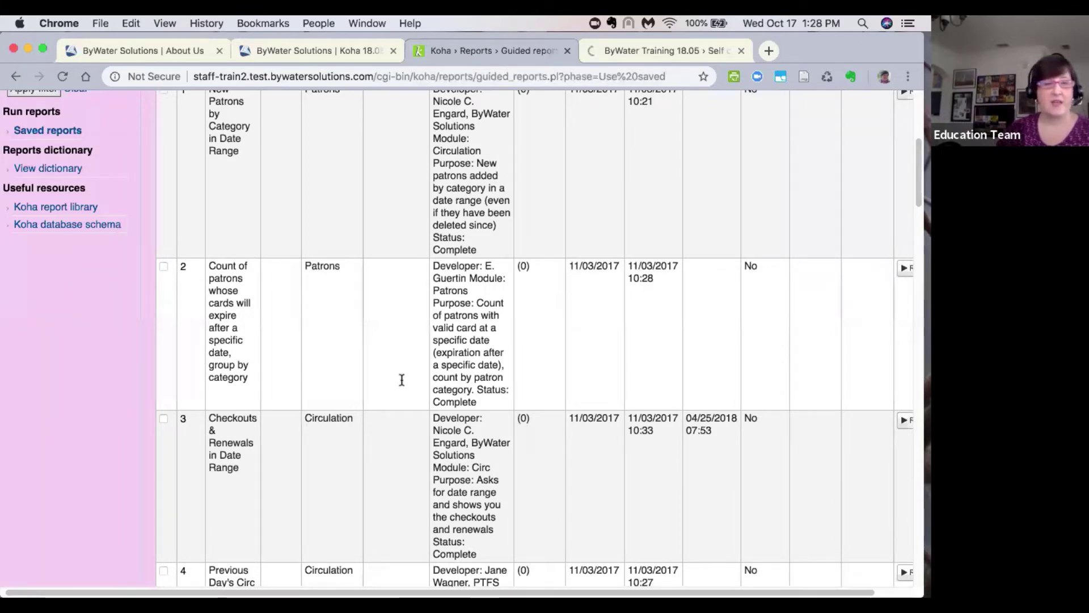
# Search the saved reports for "lost", run the Lost books report, and return to the saved reports list
pyautogui.scroll(6, 401, 377)
pyautogui.click(572, 329)
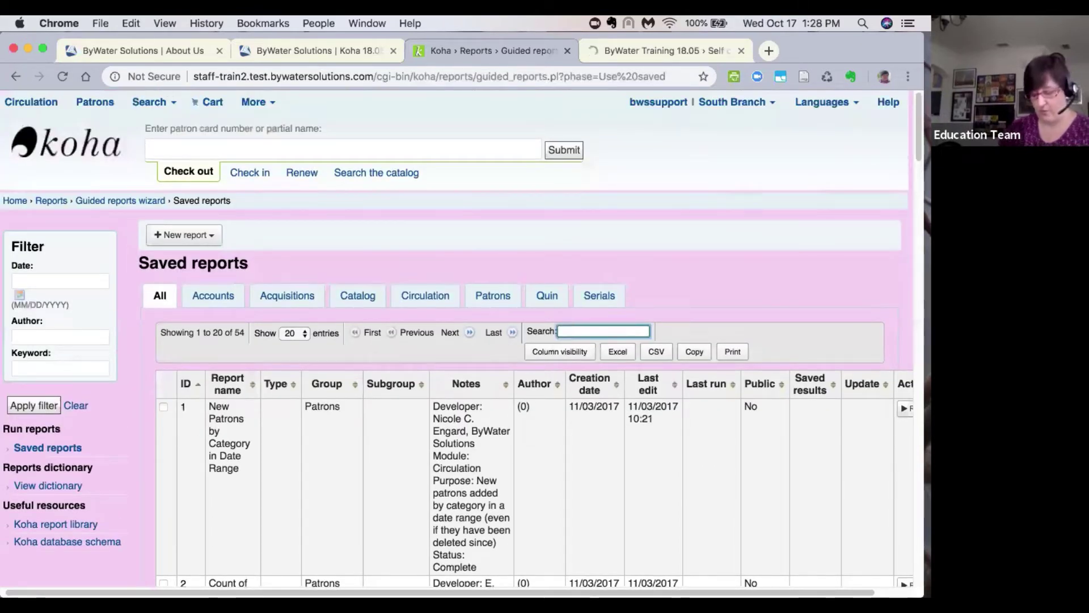
pyautogui.write('lost')
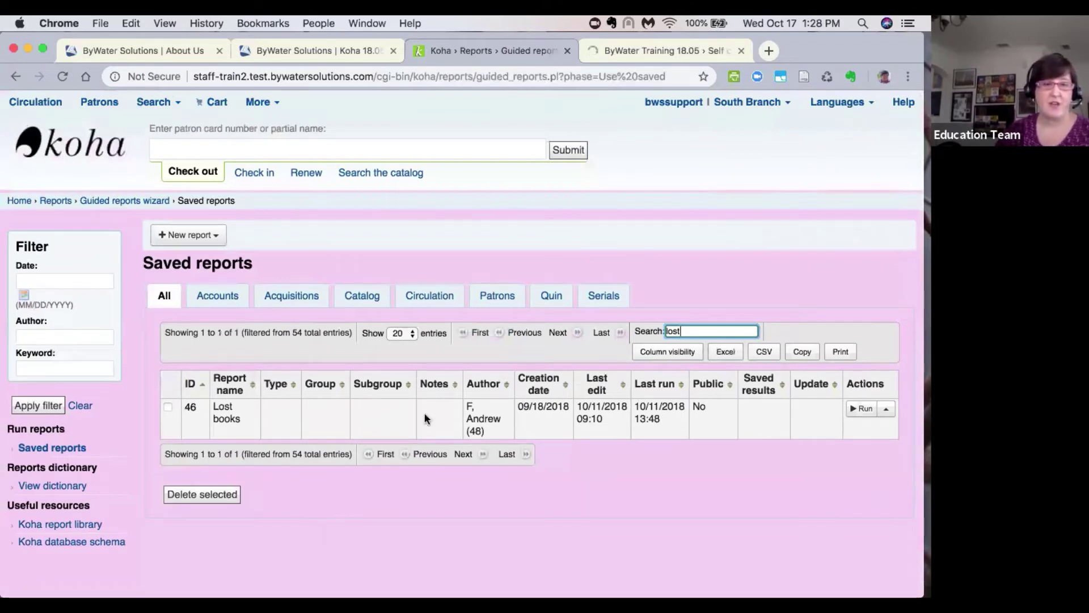
pyautogui.click(854, 404)
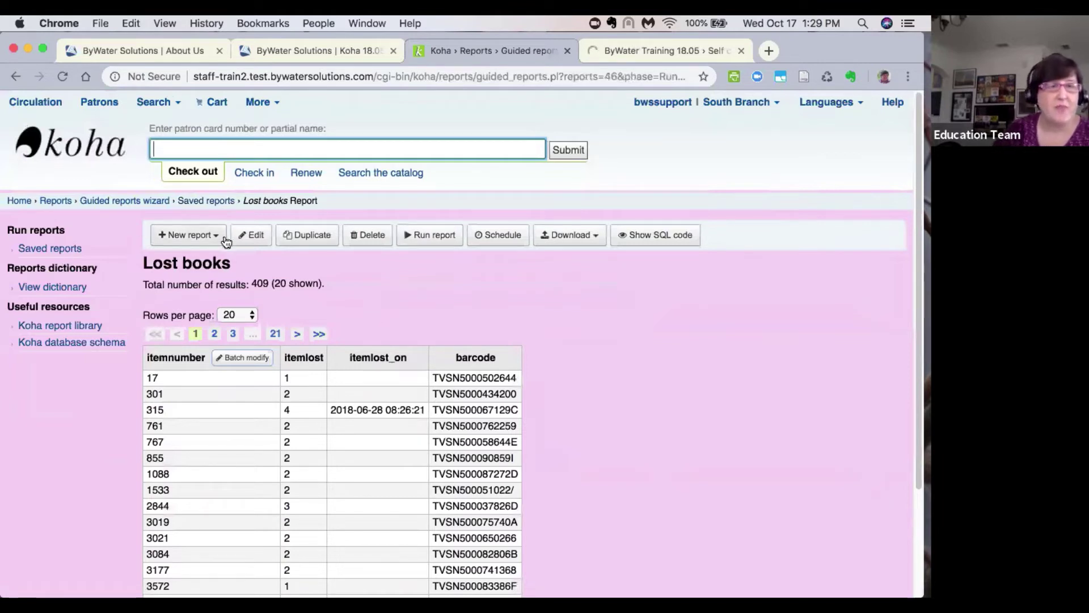
pyautogui.click(14, 76)
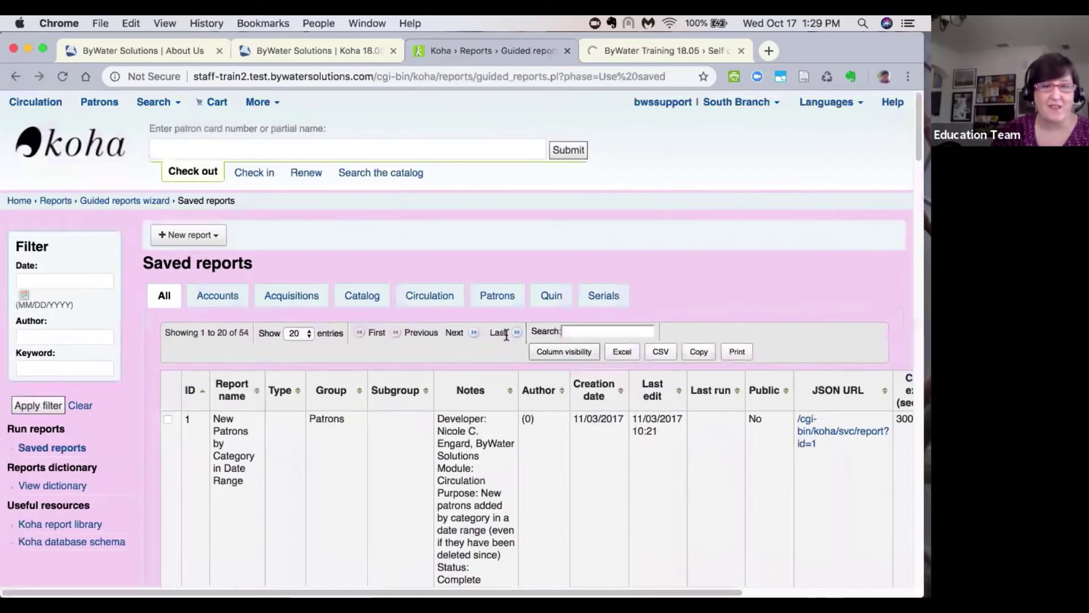
# Filter the saved reports by "54" and run the Bug 9634 again report with East Branch for both branch parameters
pyautogui.click(567, 331)
pyautogui.write('54')
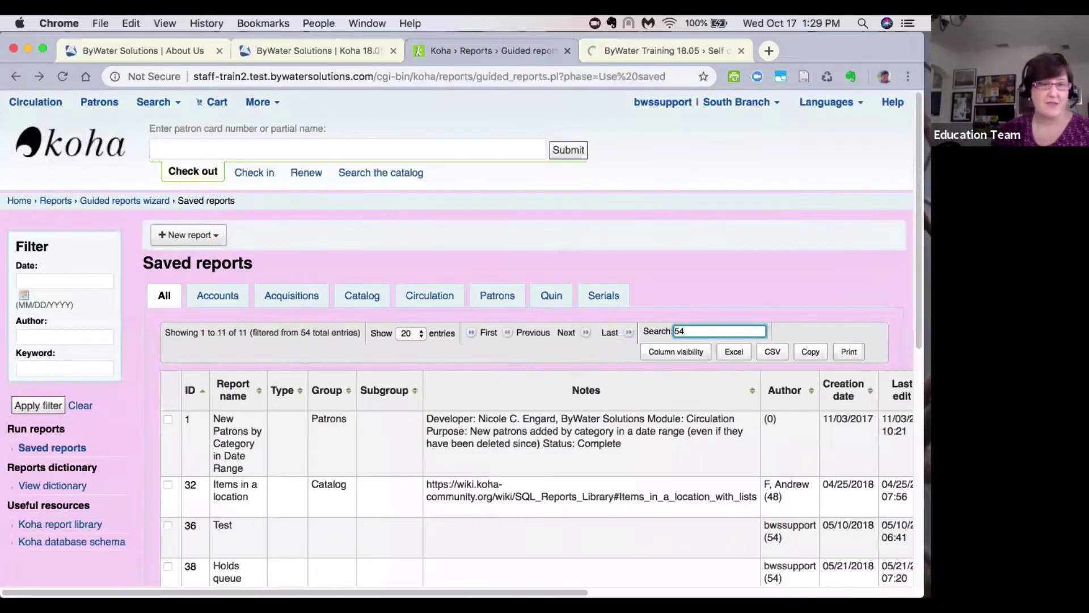
pyautogui.scroll(-2, 430, 497)
pyautogui.scroll(-5, 430, 497)
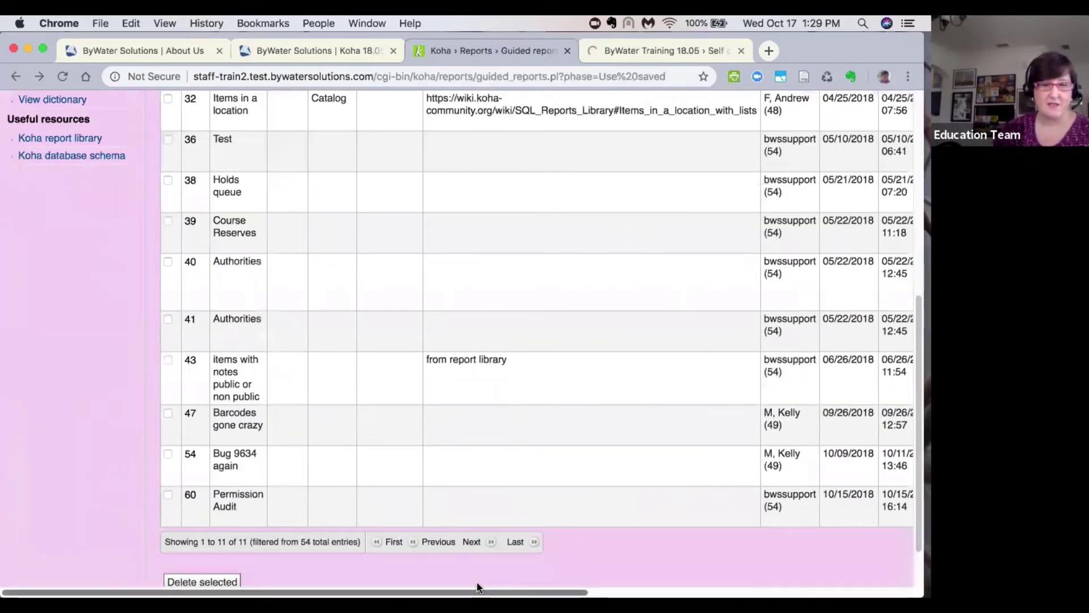
pyautogui.hscroll(5, 573, 589)
pyautogui.hscroll(5, 811, 547)
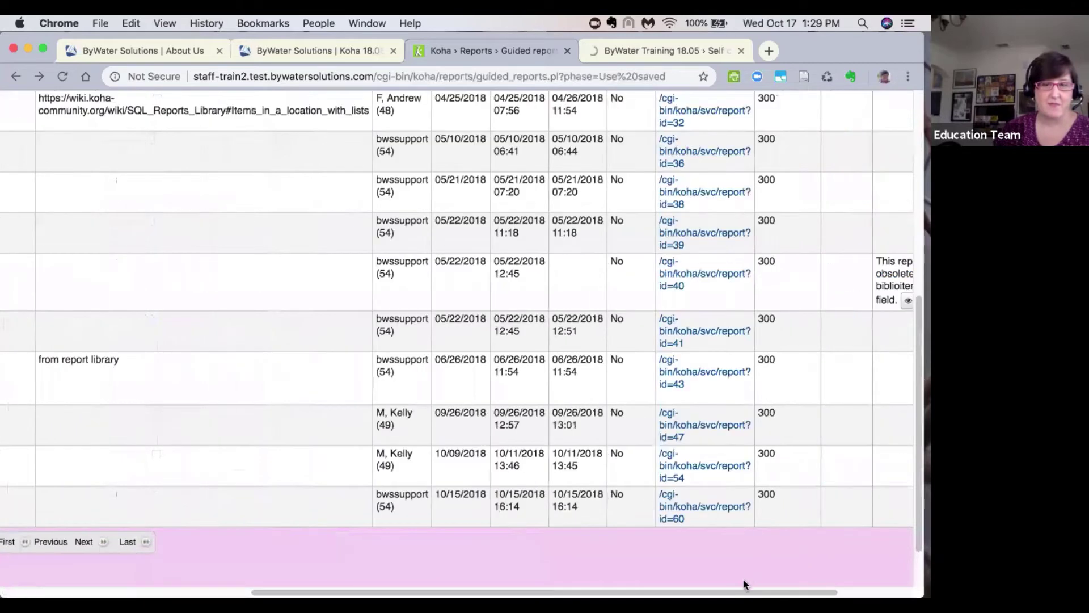
pyautogui.hscroll(2, 862, 511)
pyautogui.click(877, 456)
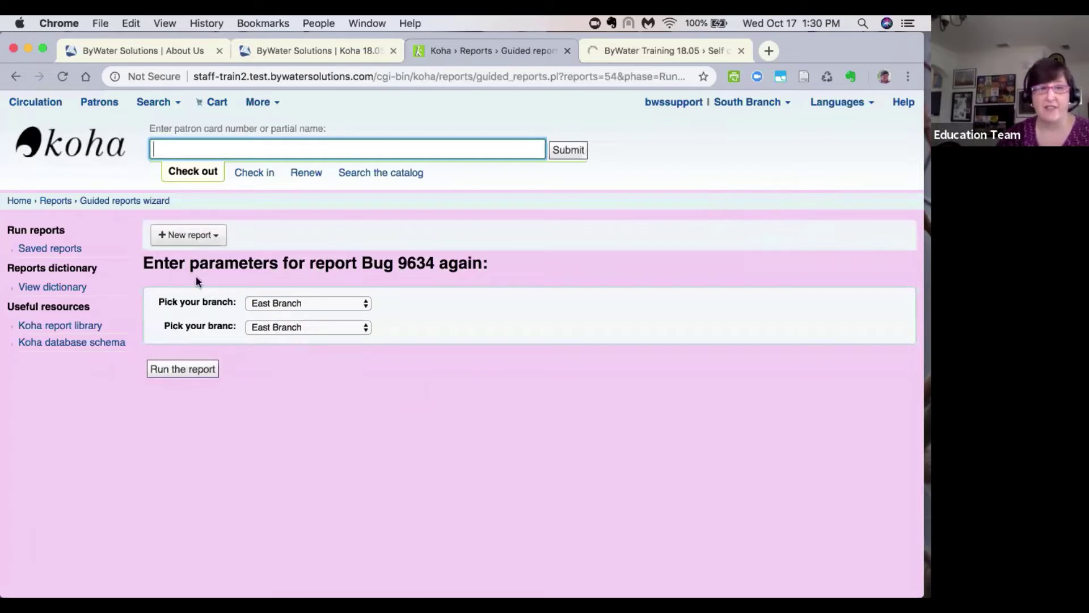
pyautogui.click(181, 374)
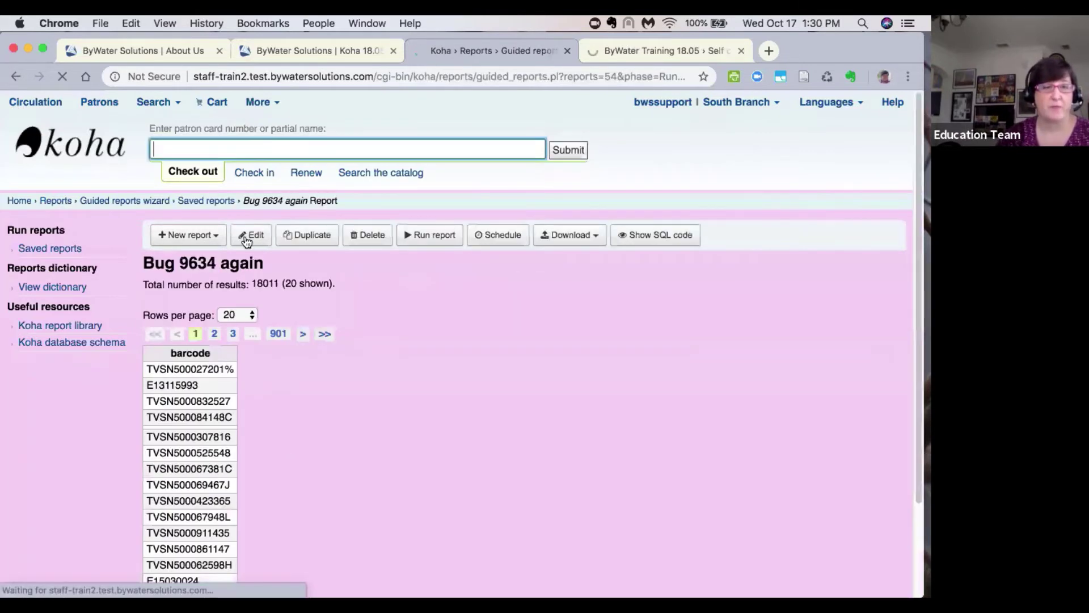
# Edit the report's SQL so the second branch prompt also reads "Pick your branch", and save the update
pyautogui.click(246, 240)
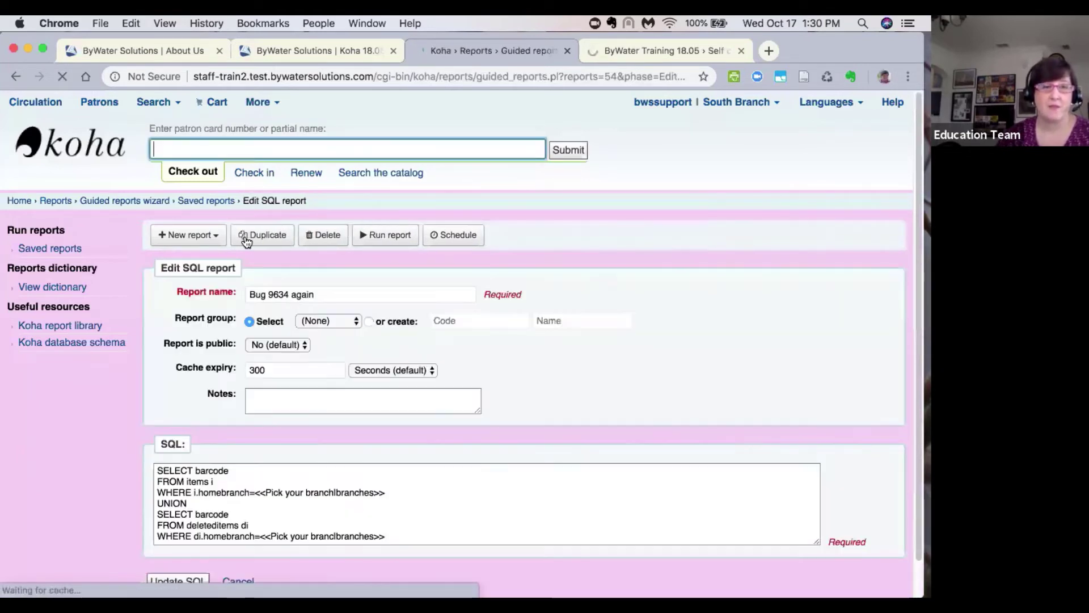
pyautogui.scroll(-1, 226, 414)
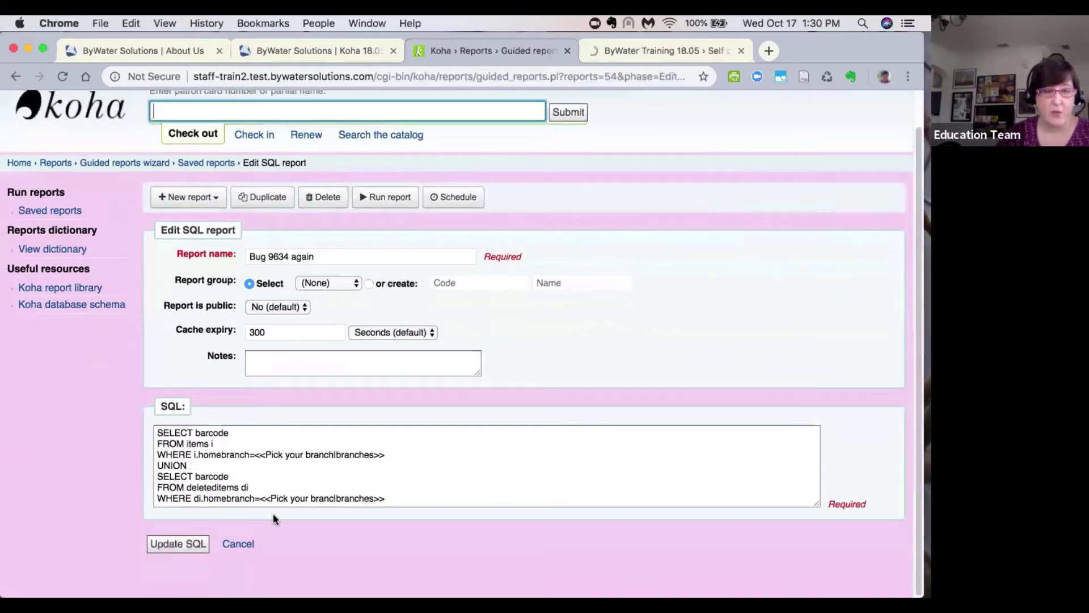
pyautogui.click(333, 498)
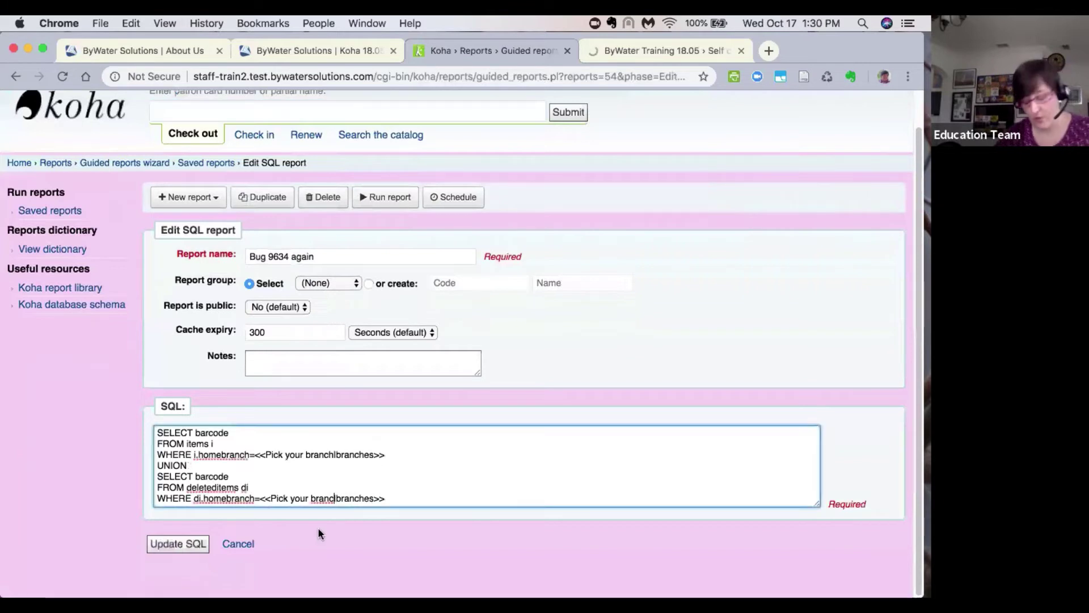
pyautogui.write('h')
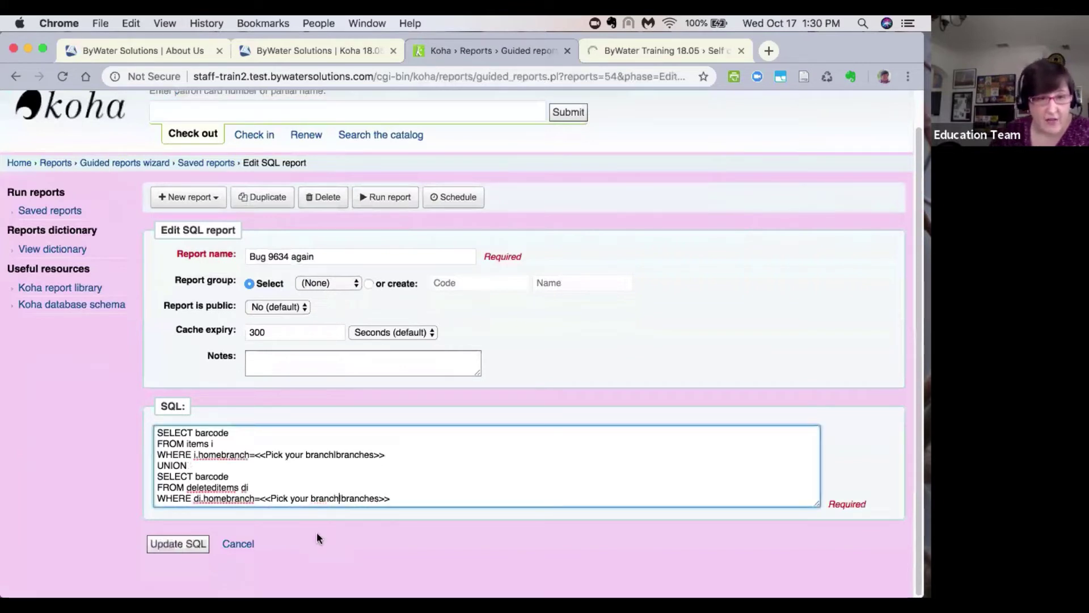
pyautogui.click(178, 546)
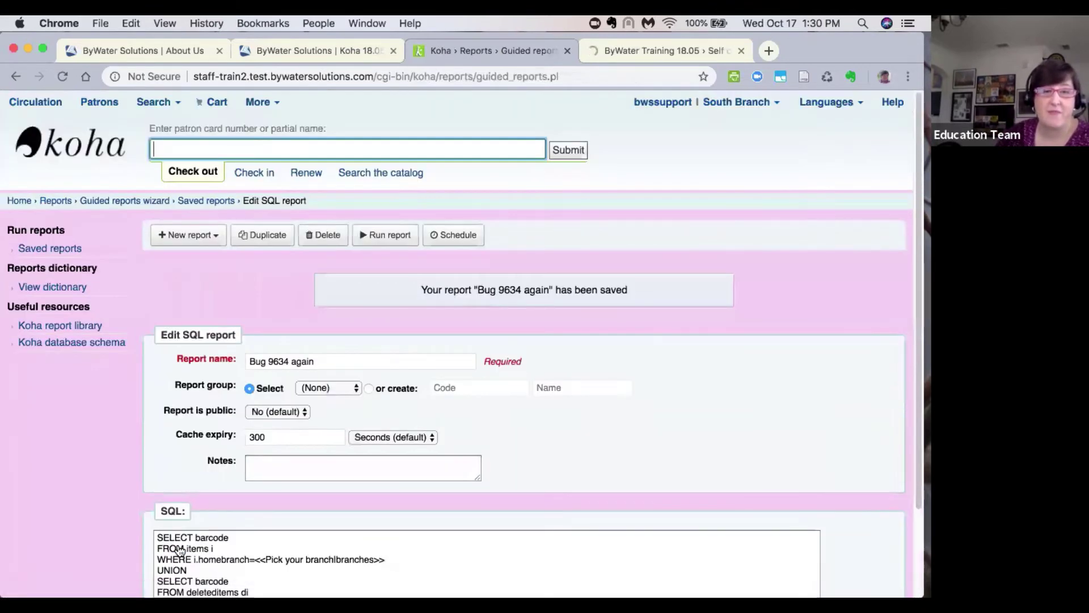
# Check the saved SQL, start the report again to view its parameters, and look at the branch choices
pyautogui.scroll(-4, 180, 550)
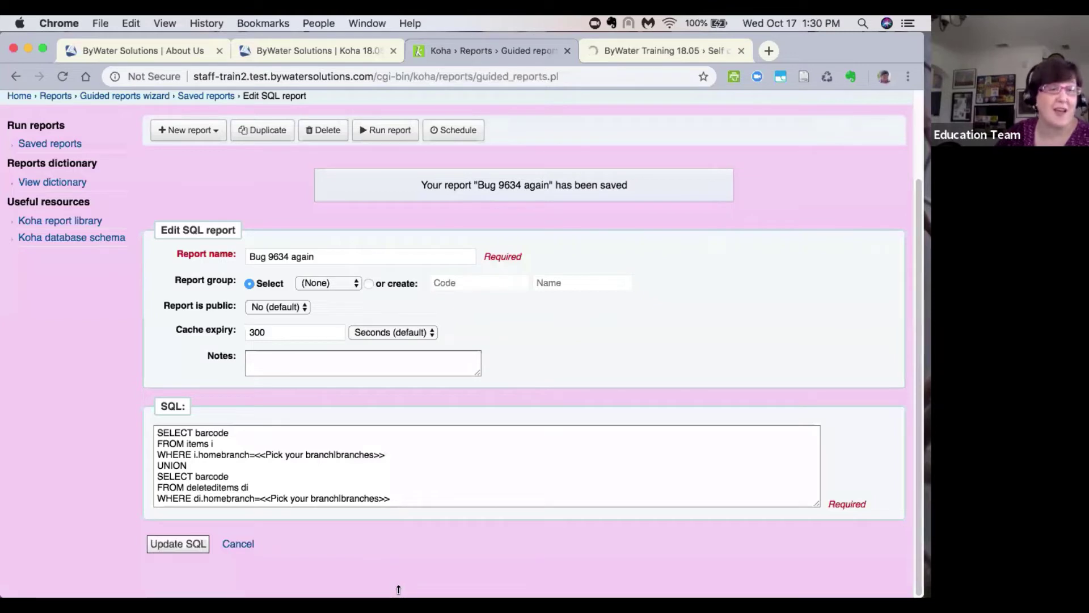
pyautogui.scroll(1, 369, 573)
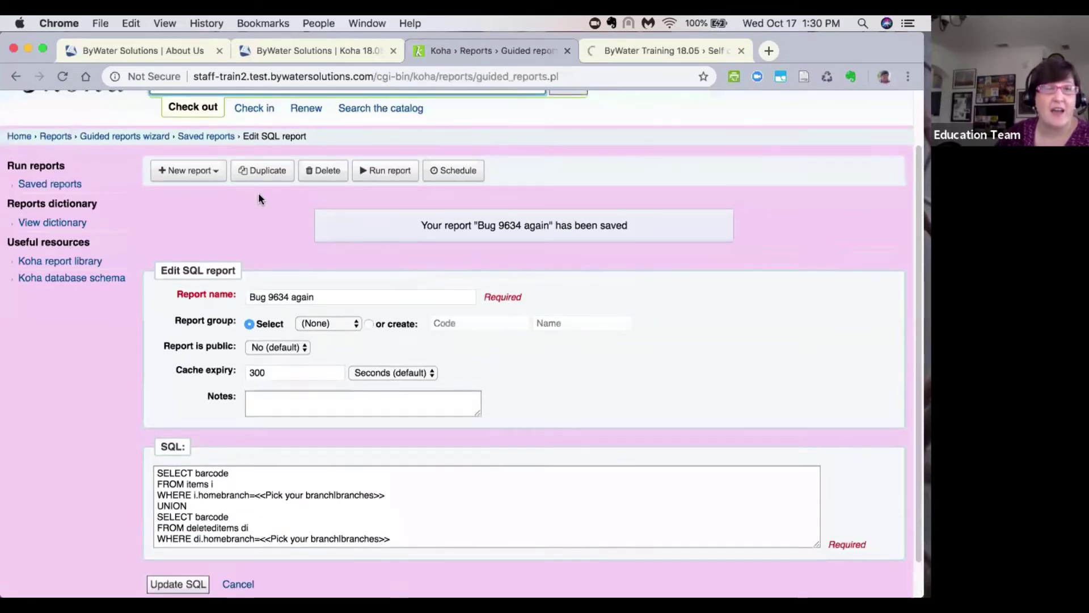
pyautogui.click(371, 172)
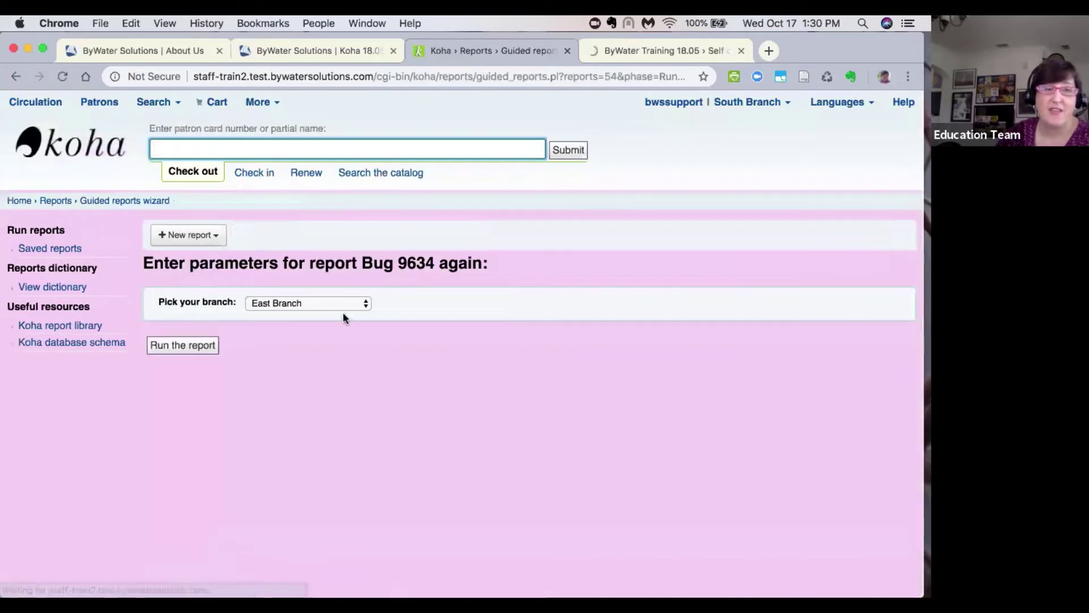
pyautogui.click(328, 303)
pyautogui.click(328, 303)
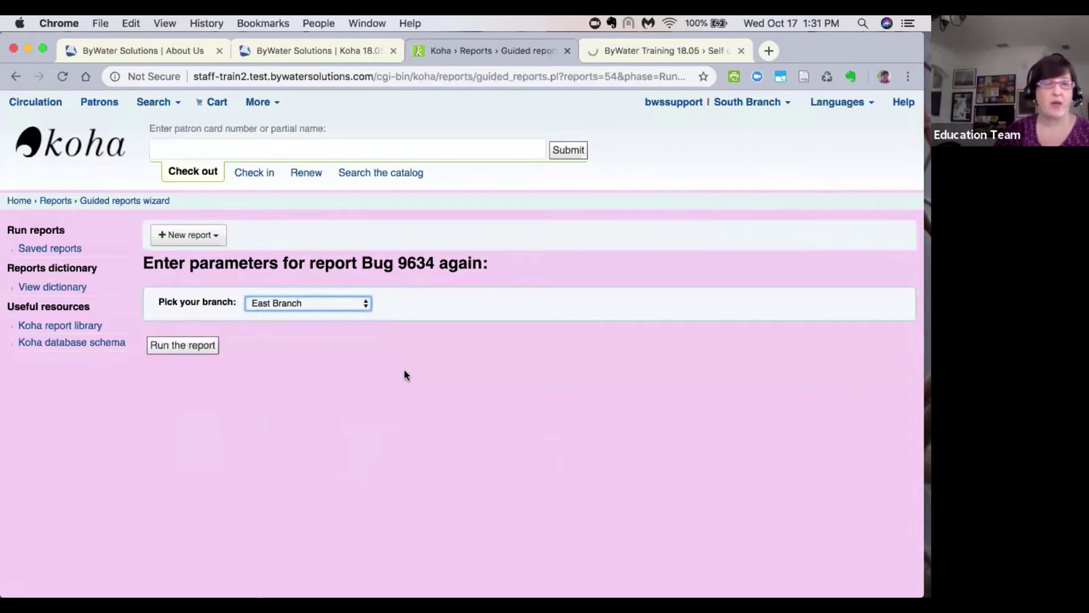
# Return to the saved reports, filter them by "lost", and run the Lost books report
pyautogui.click(51, 250)
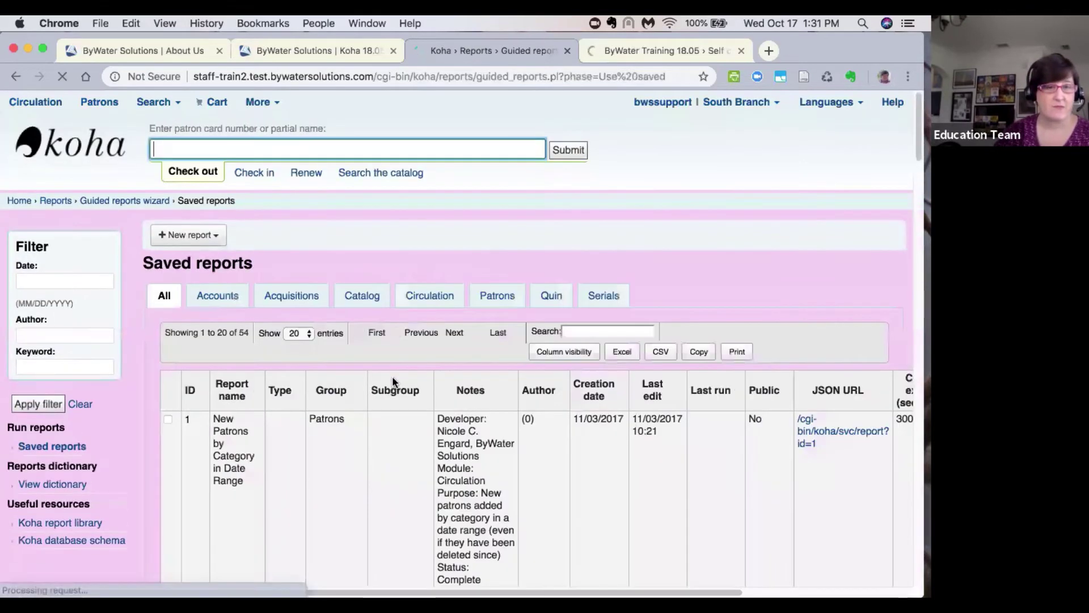
pyautogui.click(589, 325)
pyautogui.write('lost')
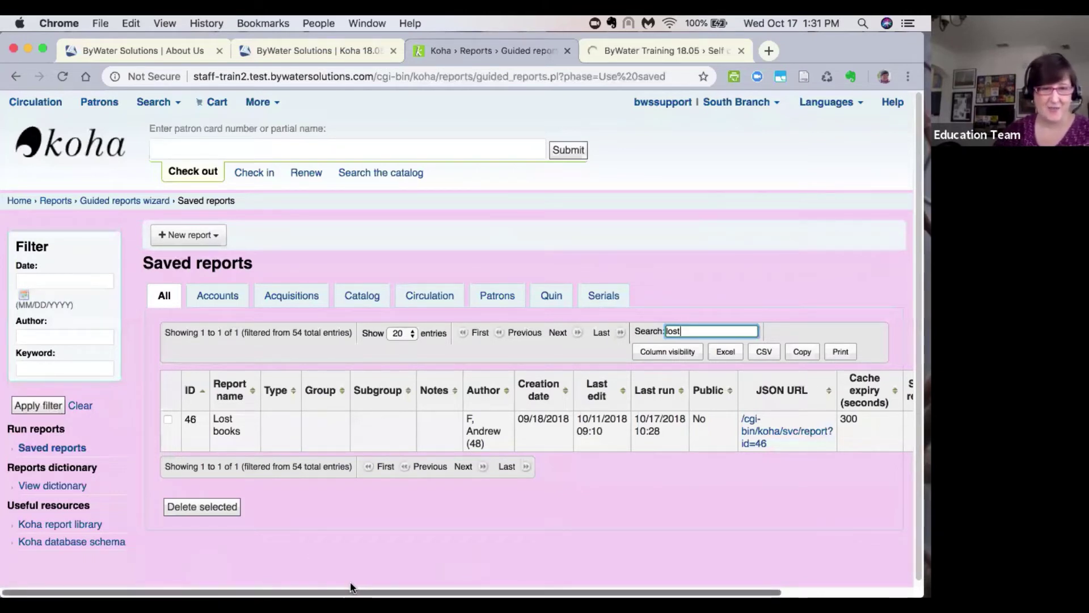
pyautogui.hscroll(5, 464, 588)
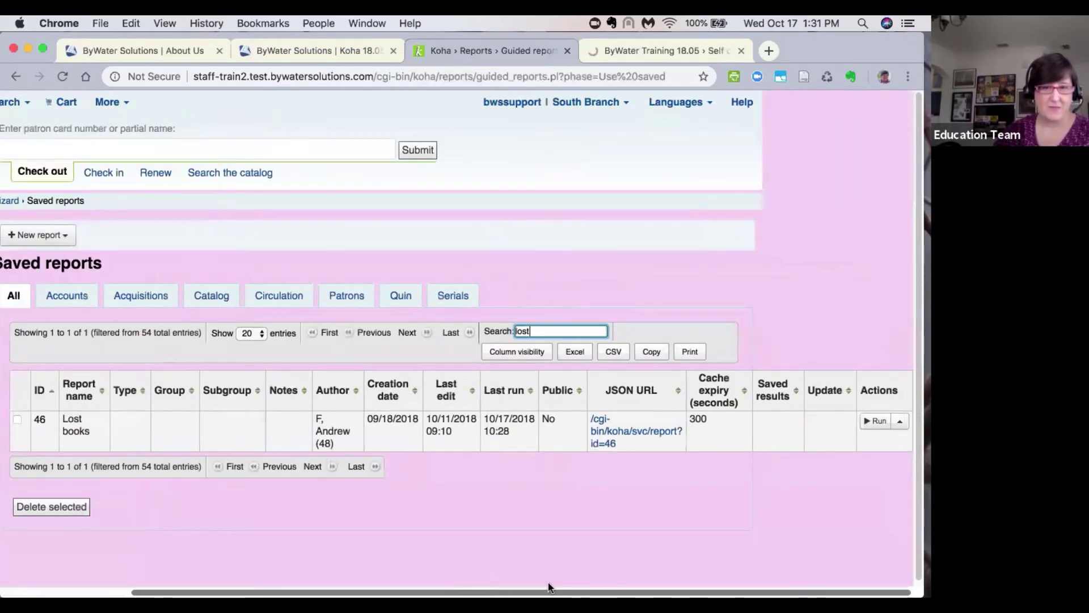
pyautogui.click(881, 423)
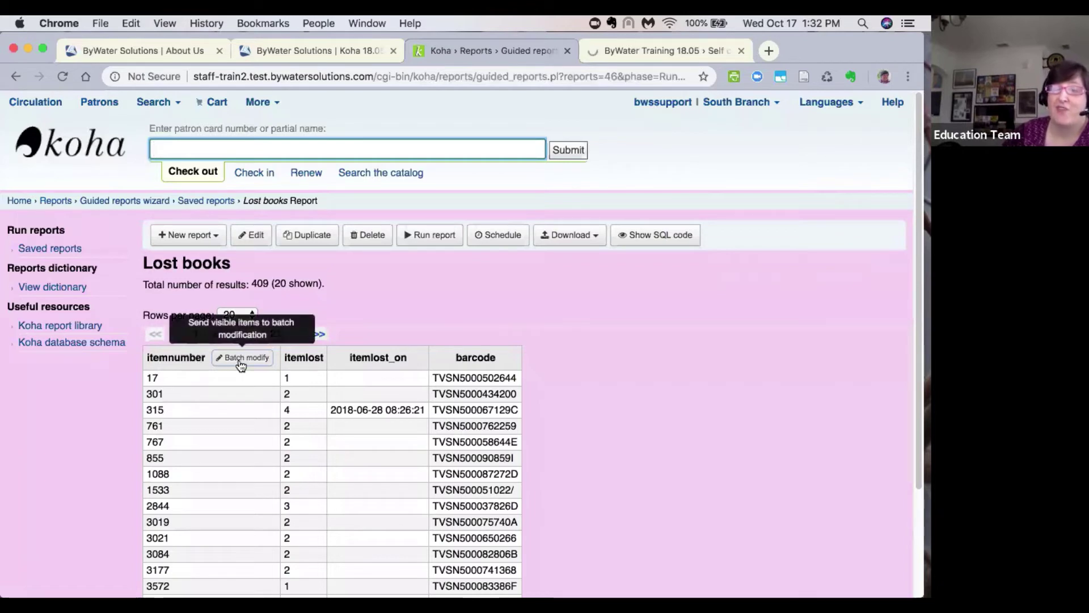
# Send the visible items of the Lost books report to batch modification and look over the item list and edit form
pyautogui.scroll(-2, 239, 360)
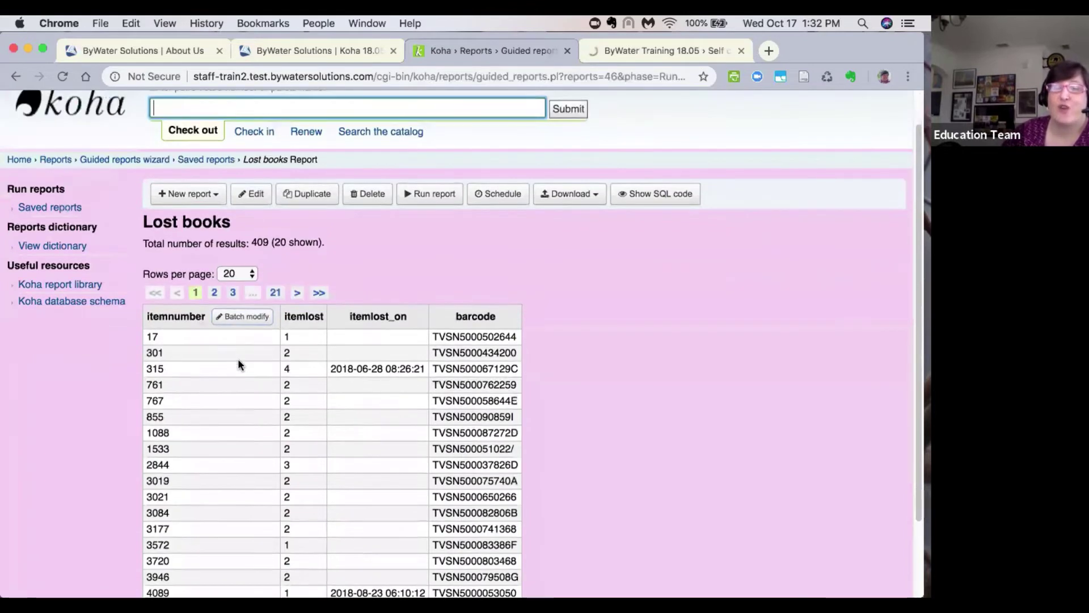
pyautogui.scroll(-2, 239, 363)
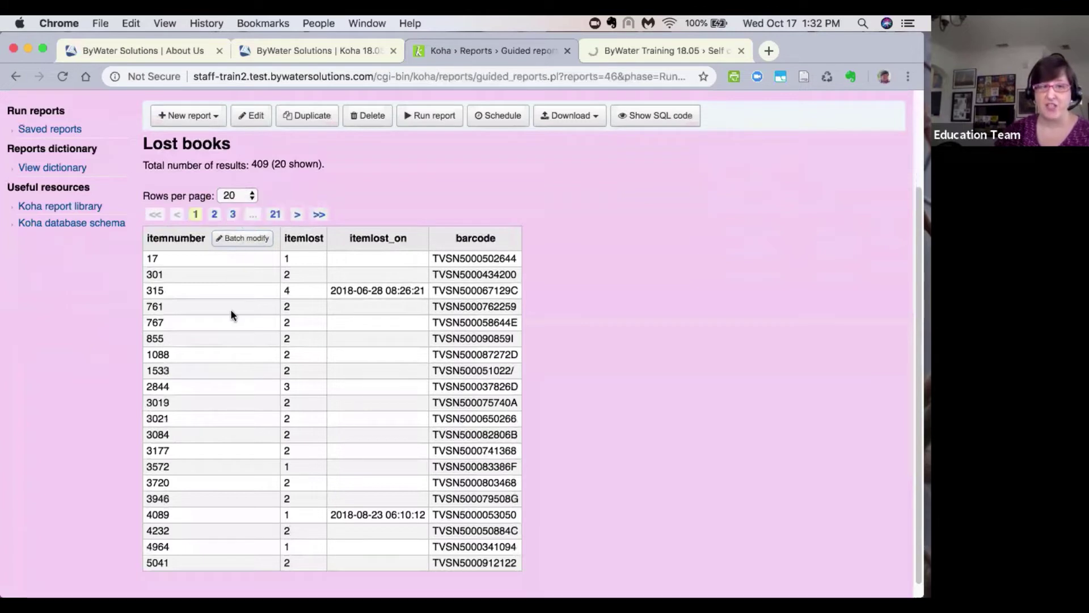
pyautogui.click(244, 241)
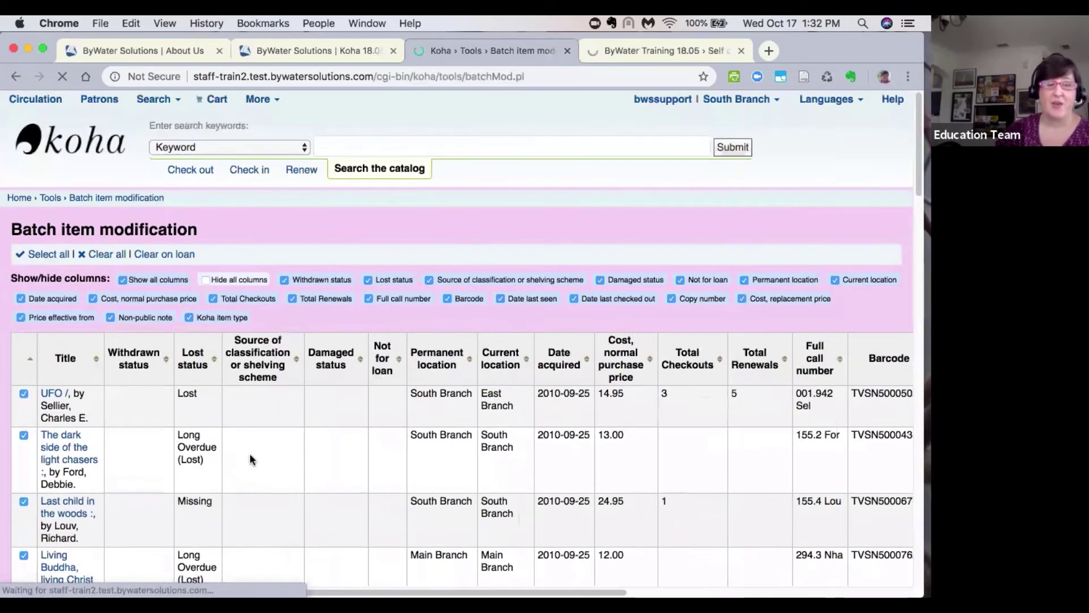
pyautogui.scroll(-15, 250, 453)
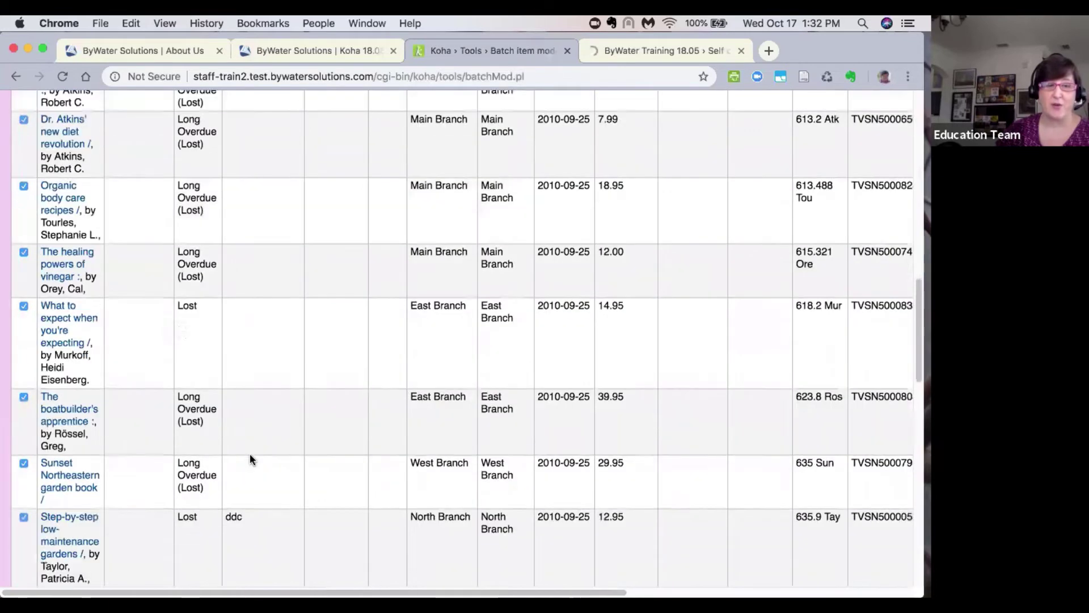
pyautogui.scroll(-15, 250, 454)
pyautogui.scroll(10, 250, 453)
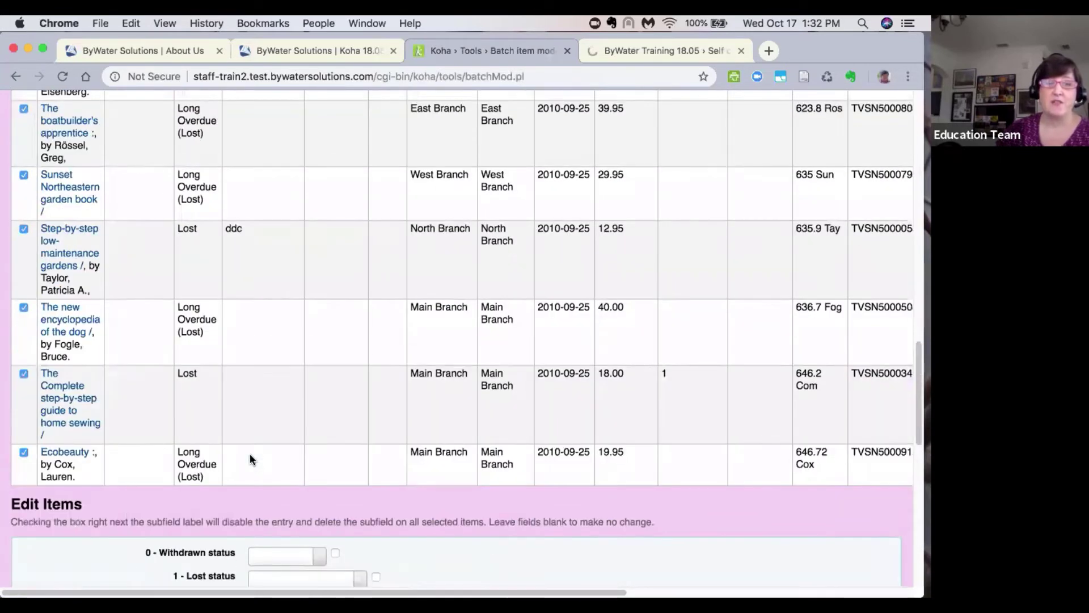
pyautogui.scroll(8, 250, 459)
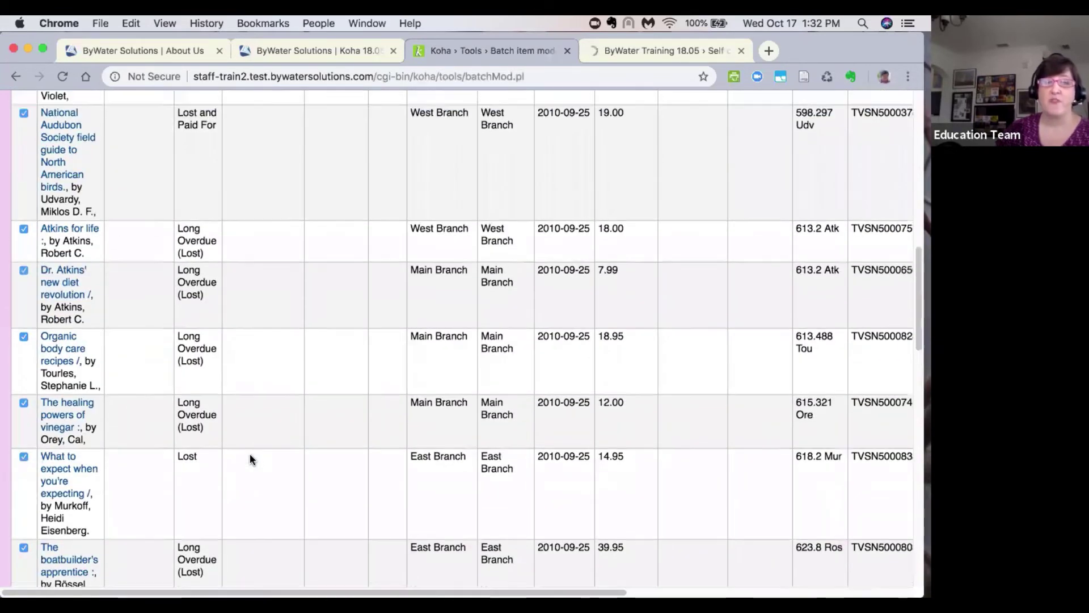
pyautogui.scroll(10, 249, 454)
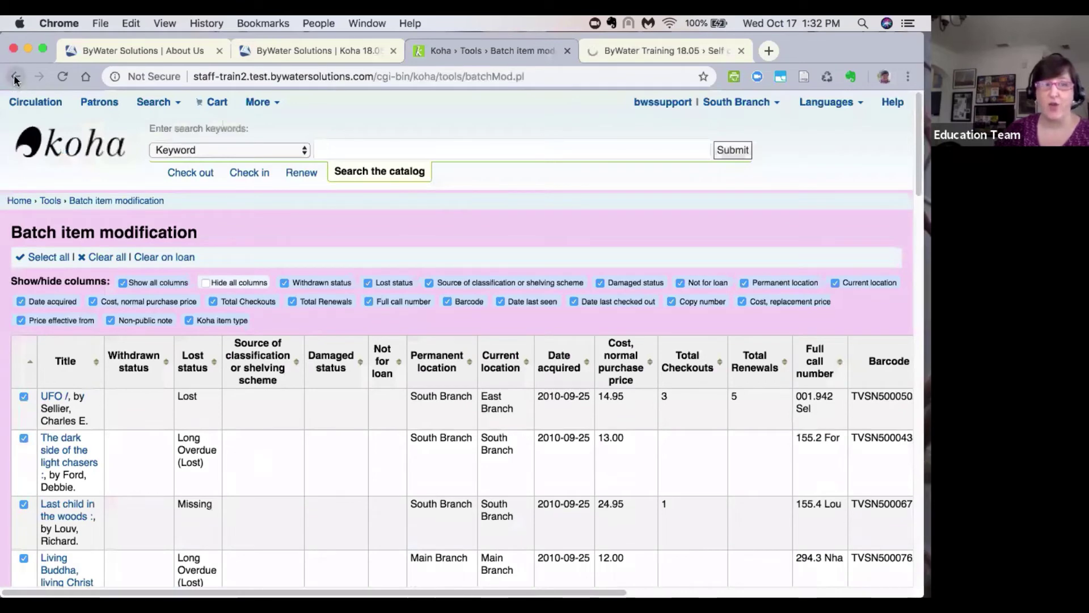
# Go back to the Lost books report results and set the rows per page to 500
pyautogui.click(15, 78)
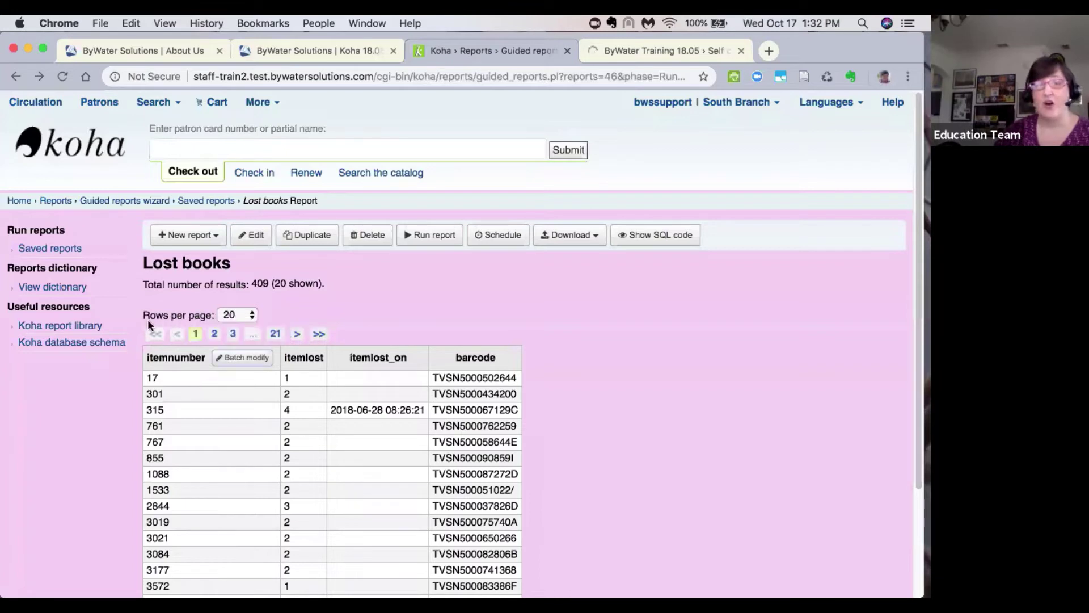
pyautogui.click(226, 316)
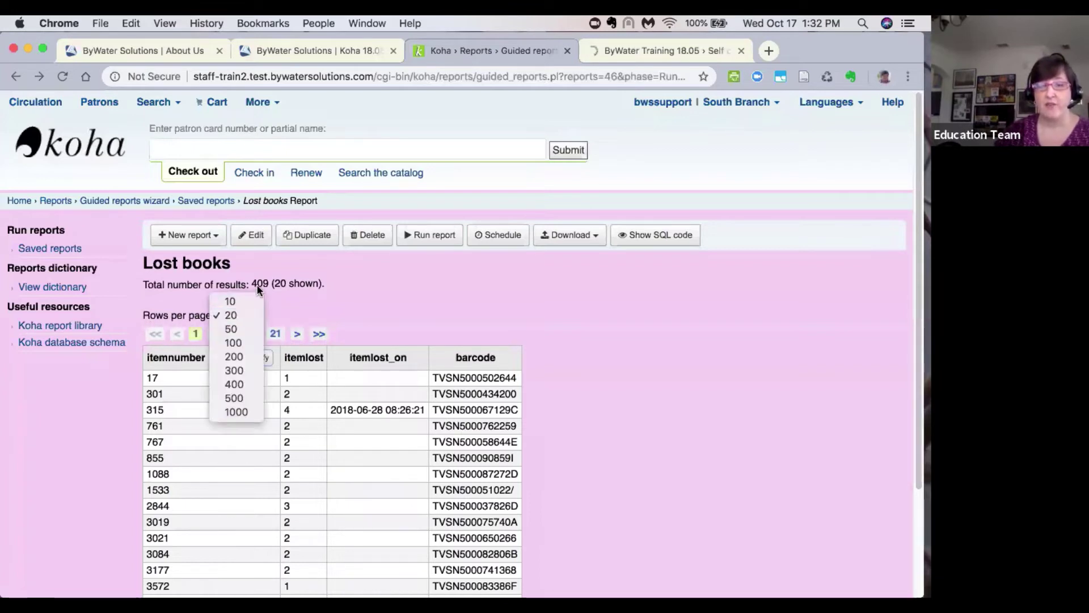
pyautogui.click(232, 398)
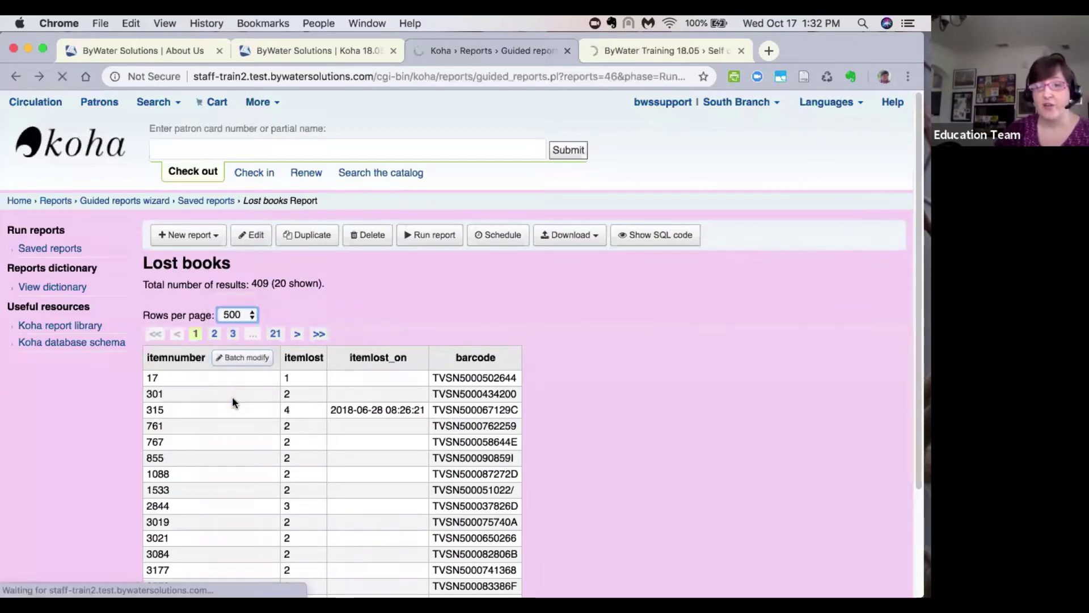
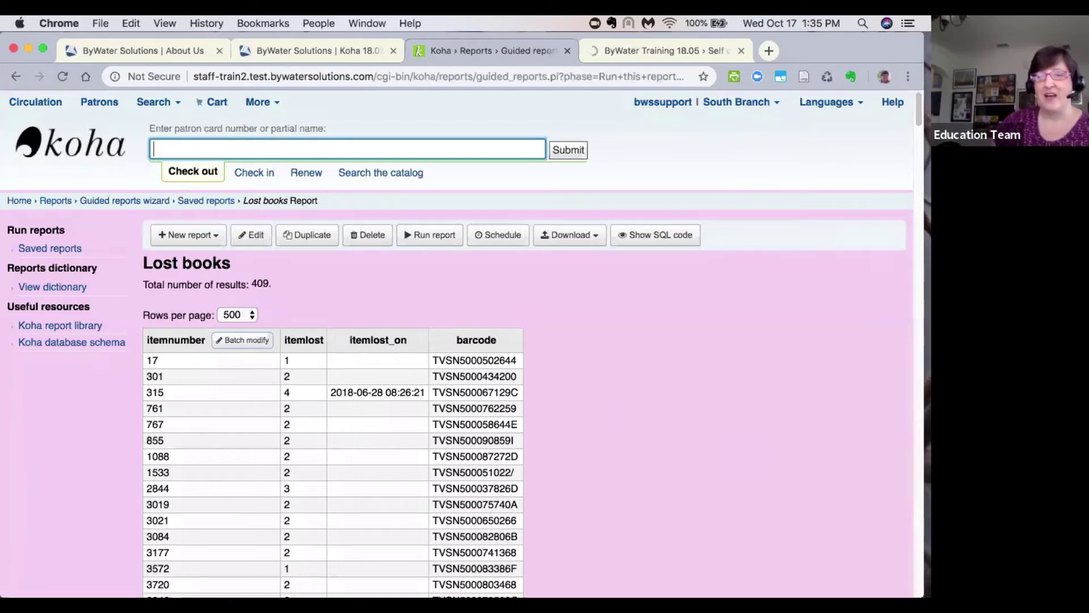
# Check the Lost books report's download formats, look over its result rows, and open the report's SQL for editing
pyautogui.click(574, 238)
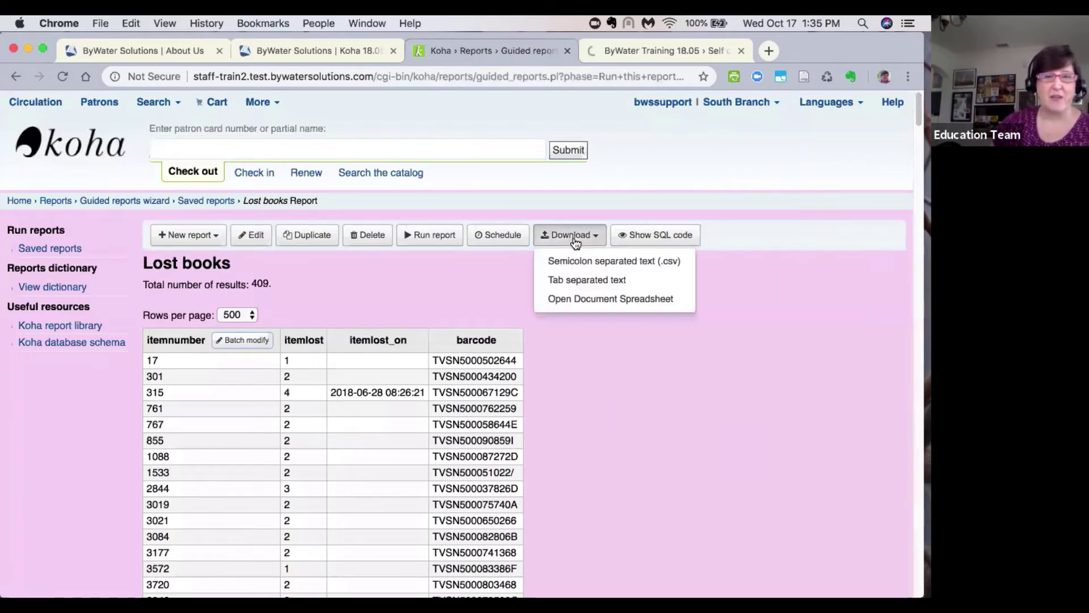
pyautogui.click(434, 274)
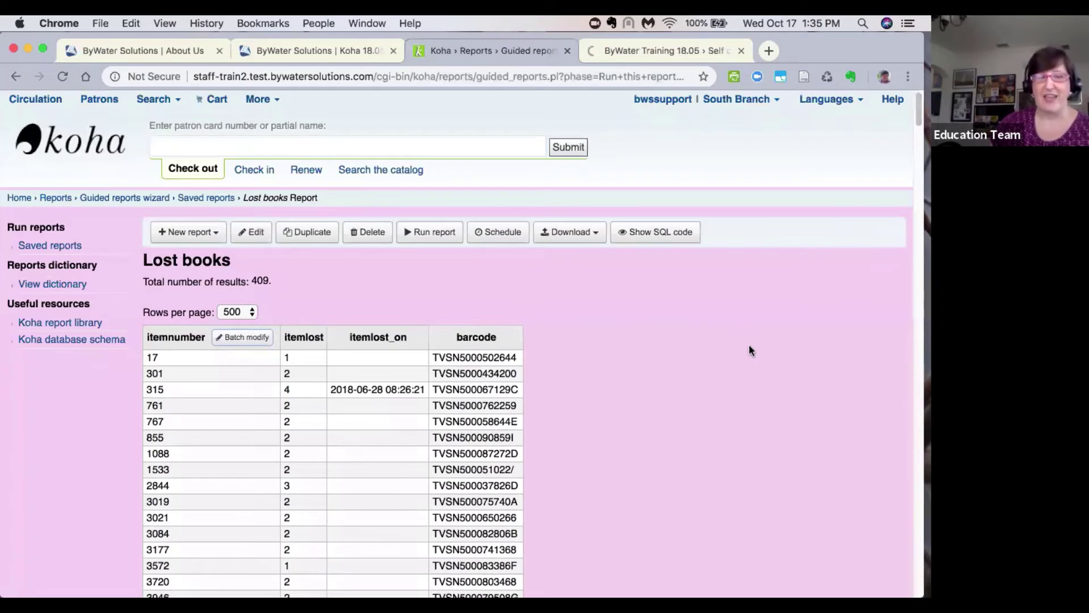
pyautogui.scroll(-2, 750, 351)
pyautogui.scroll(-5, 749, 350)
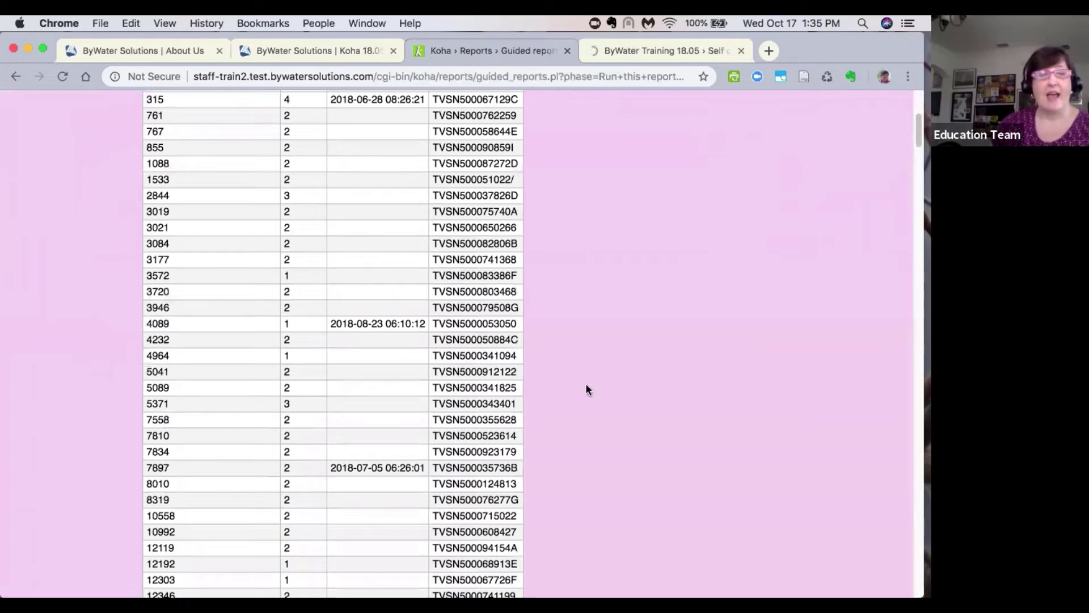
pyautogui.scroll(5, 588, 390)
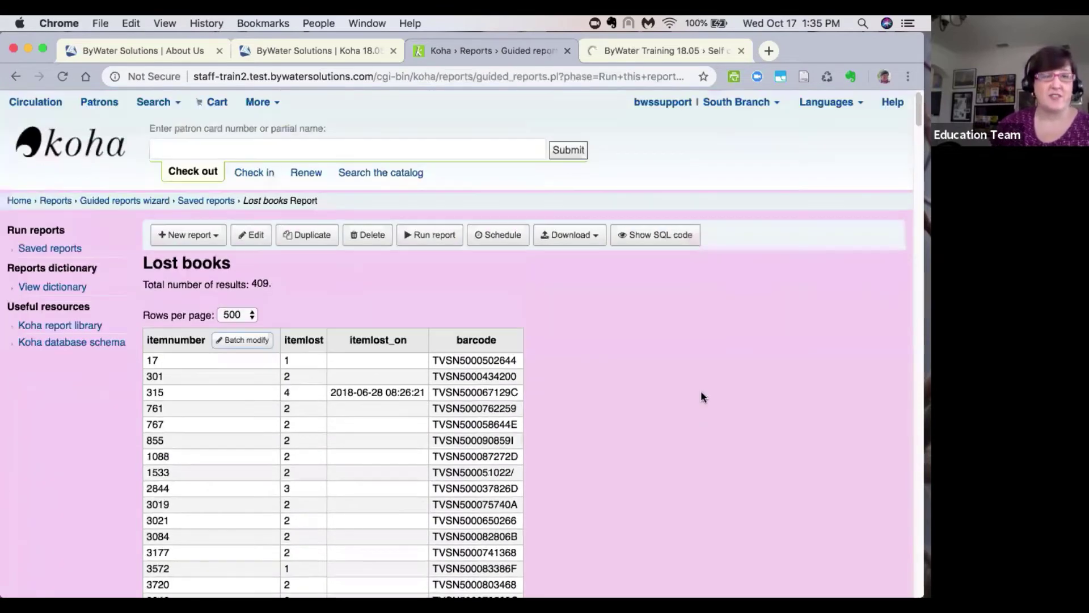
pyautogui.click(245, 239)
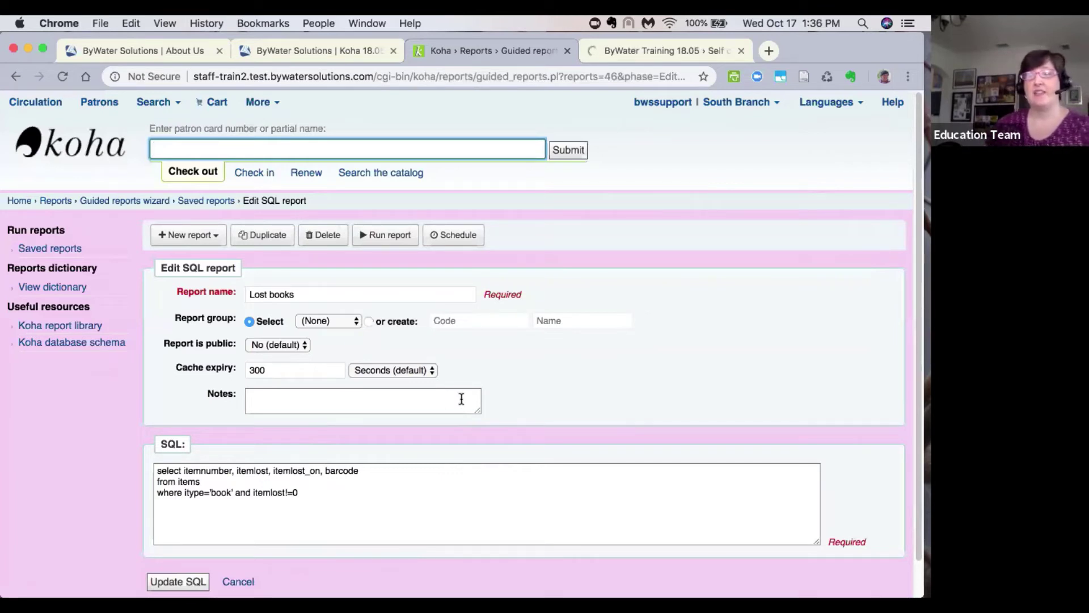
# Return to the saved reports, filter them by "59", run the Damaged Books report, and look over its results
pyautogui.click(51, 251)
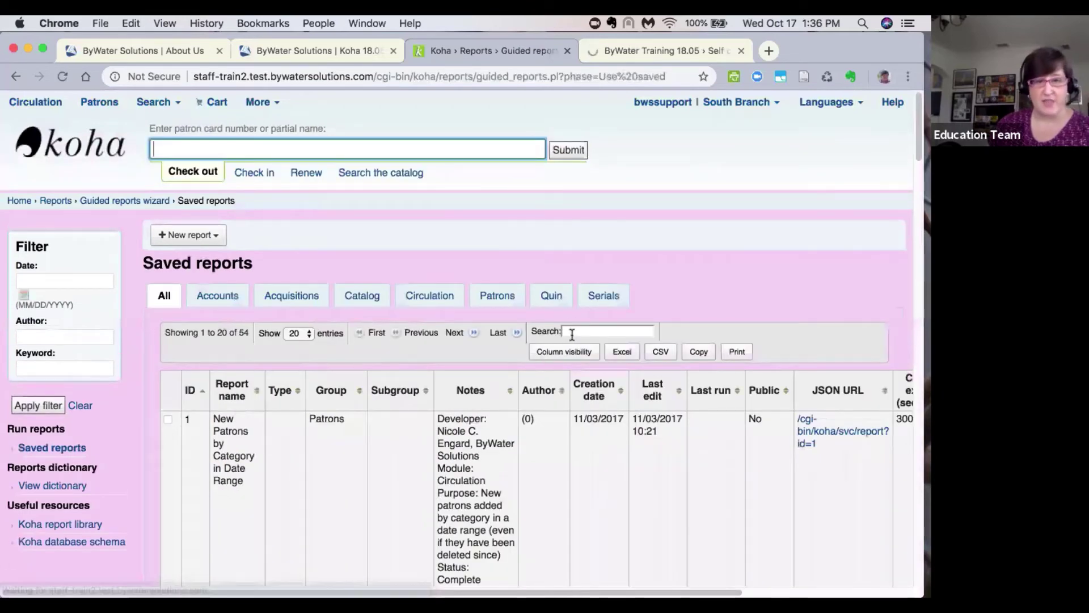
pyautogui.click(570, 332)
pyautogui.write('59')
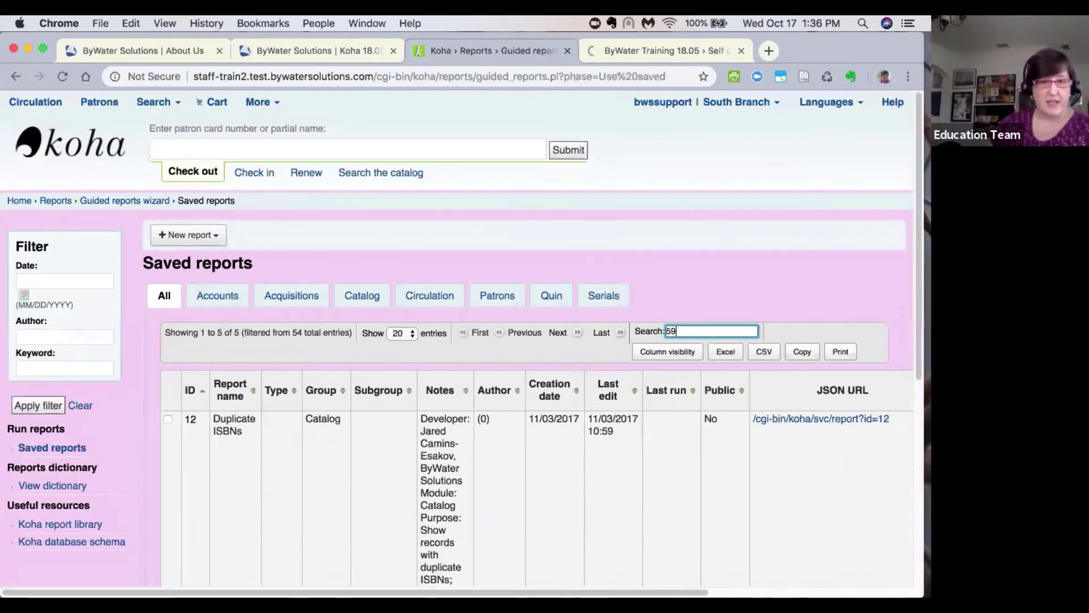
pyautogui.scroll(-5, 427, 458)
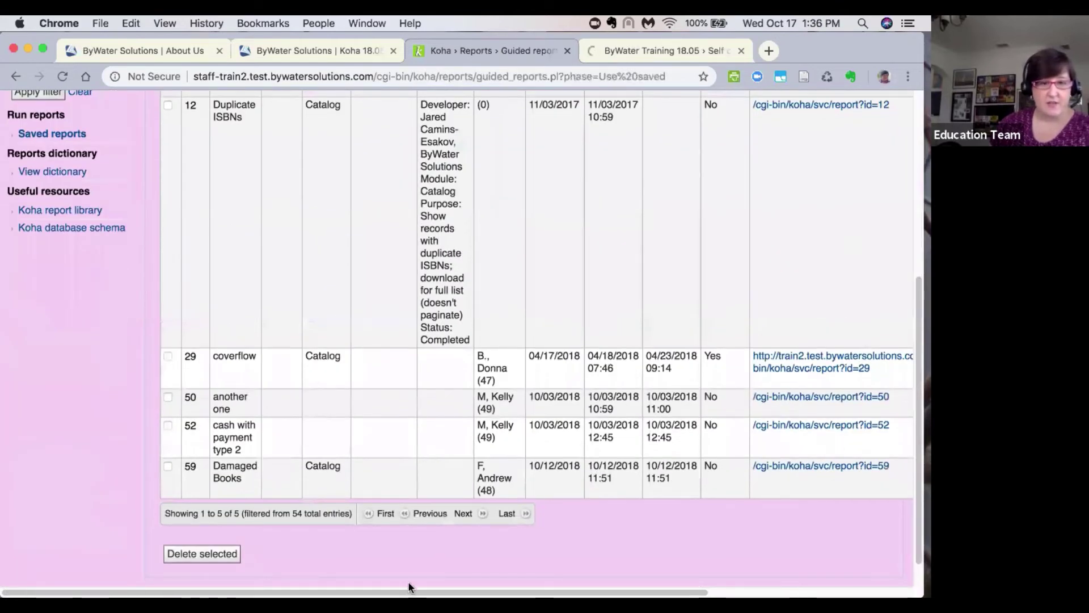
pyautogui.hscroll(3, 738, 588)
pyautogui.hscroll(5, 737, 587)
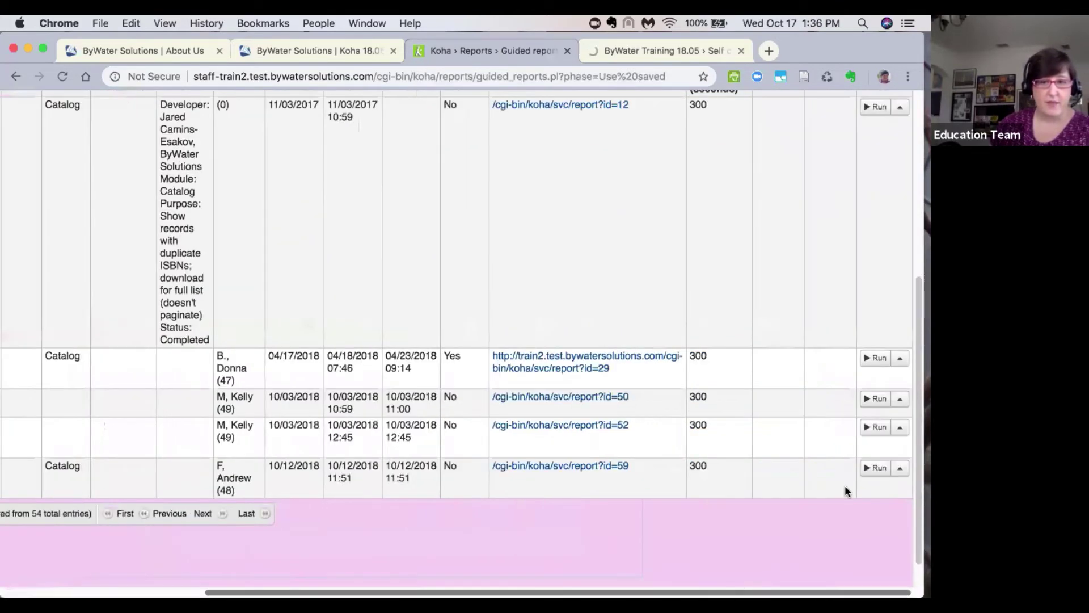
pyautogui.click(876, 468)
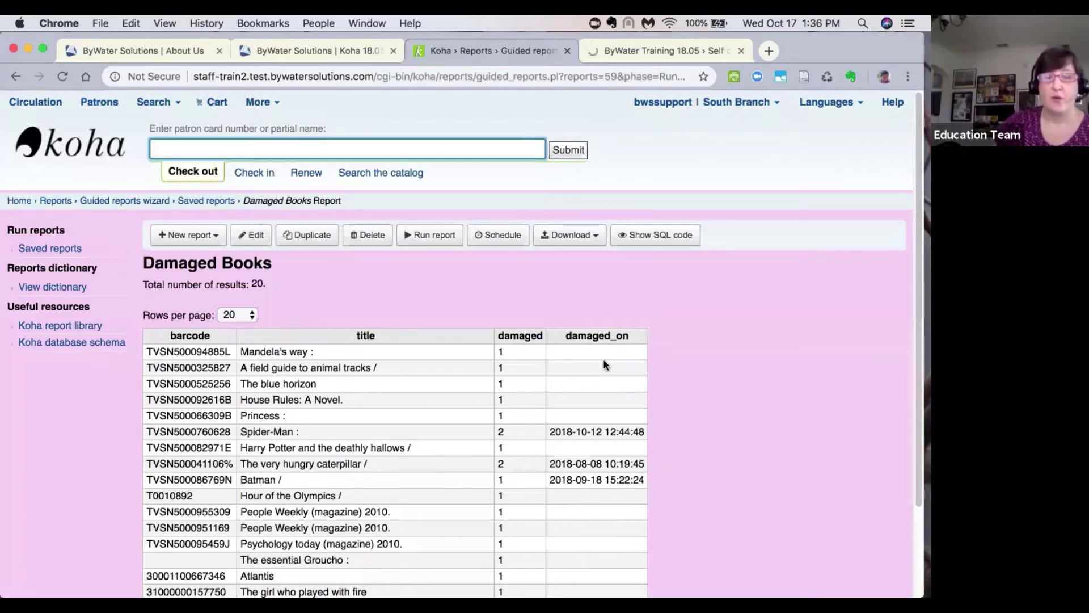
pyautogui.scroll(-3, 567, 531)
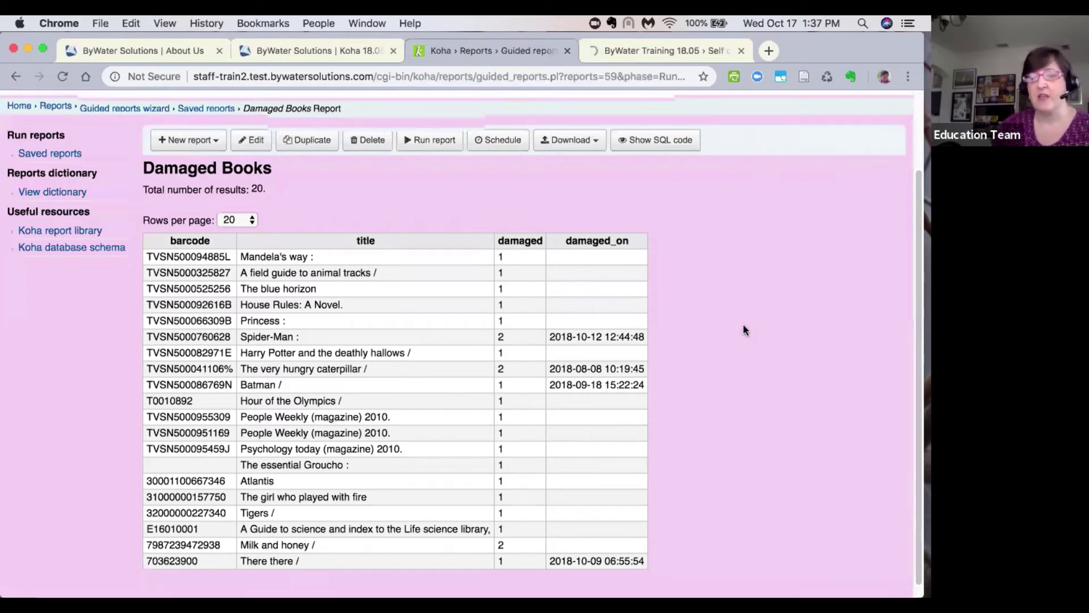
pyautogui.scroll(4, 745, 329)
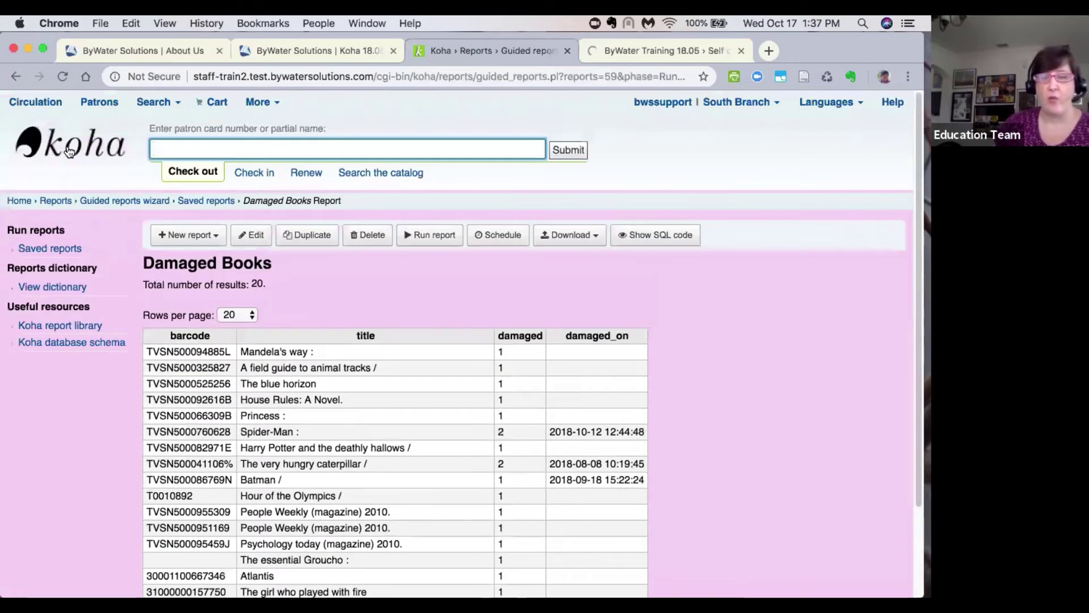
# Find the patron by library card number from the Patrons module, open their checkout page, and highlight the borrowernumber
pyautogui.click(68, 151)
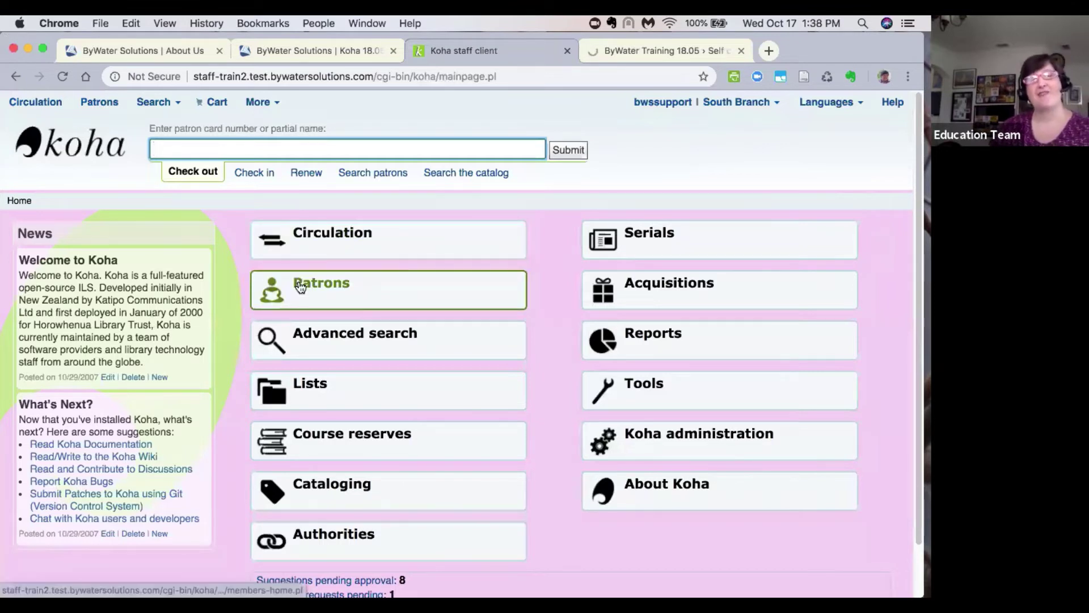
pyautogui.click(318, 286)
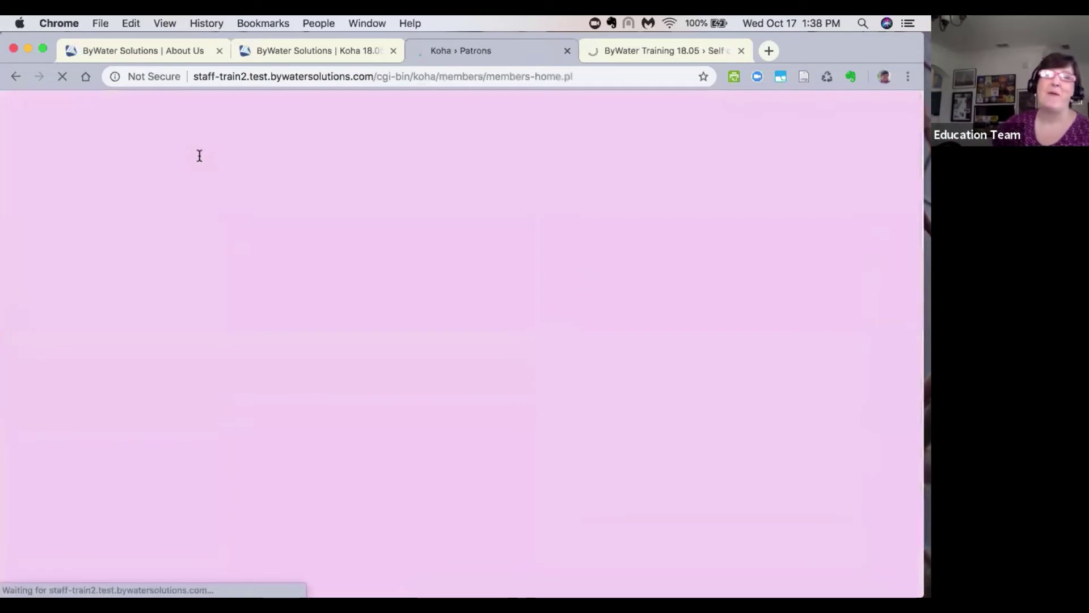
pyautogui.write('29134')
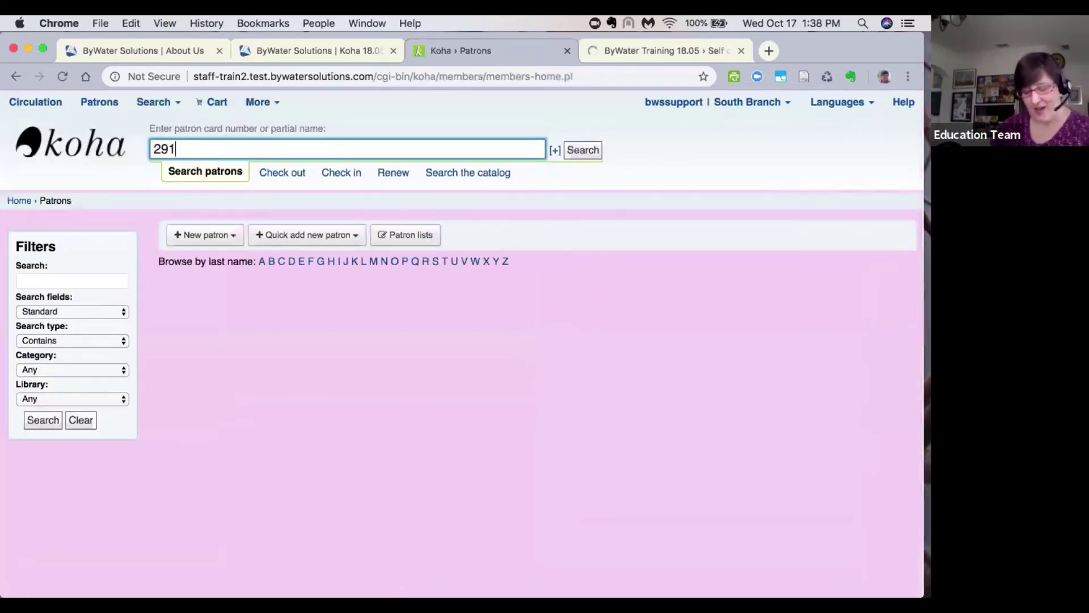
pyautogui.press('Return')
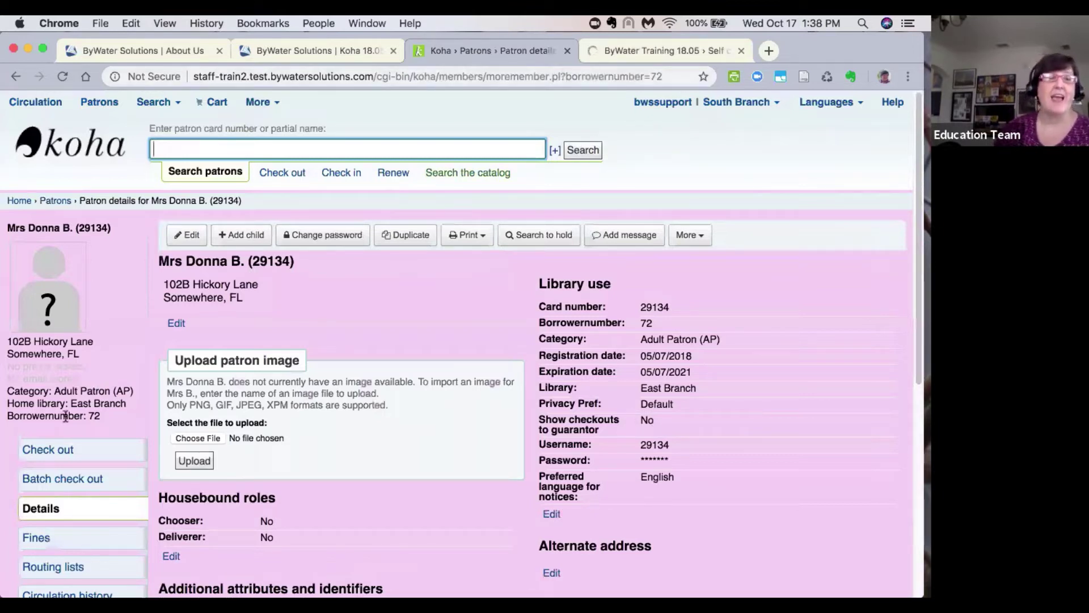
pyautogui.click(54, 459)
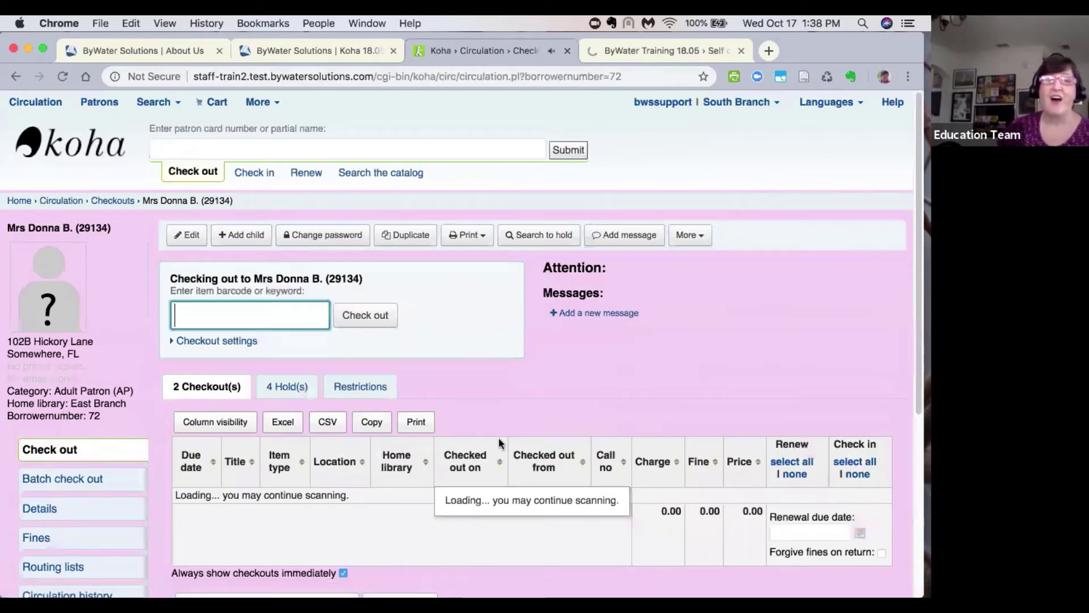
pyautogui.moveTo(21, 427); pyautogui.dragTo(4, 426)
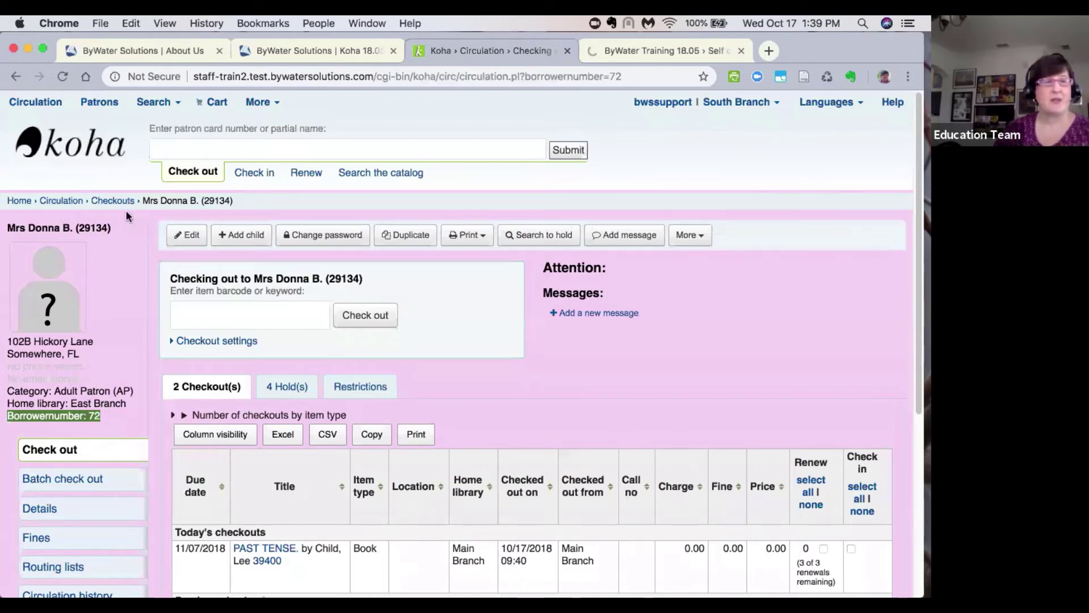
# Look up another patron by first name for checkout and examine their current checkout, including the item's non-public note
pyautogui.click(217, 149)
pyautogui.write('andre')
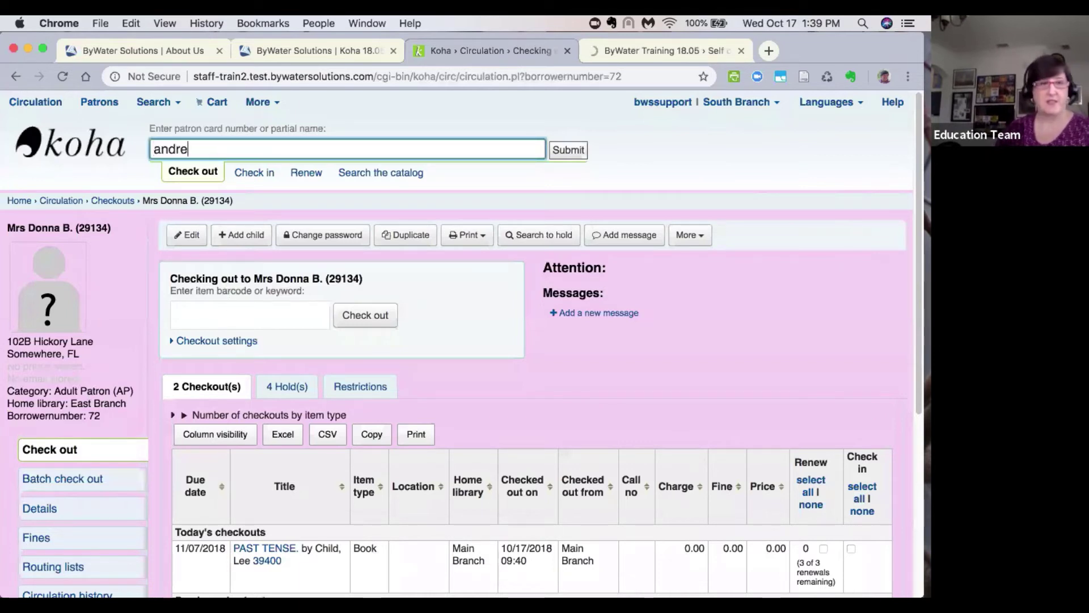
pyautogui.write('w')
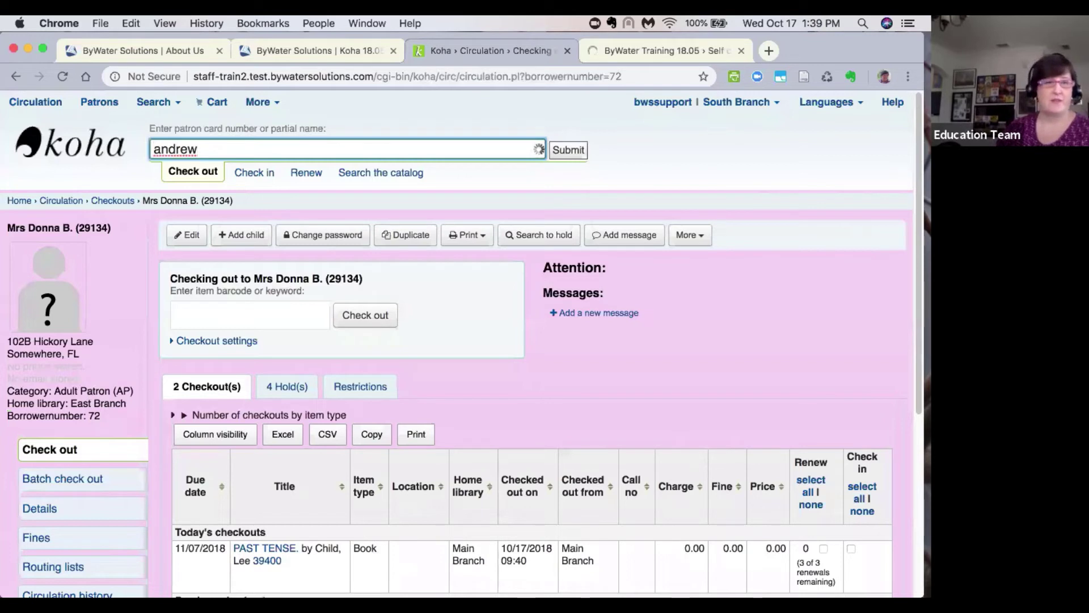
pyautogui.press('Return')
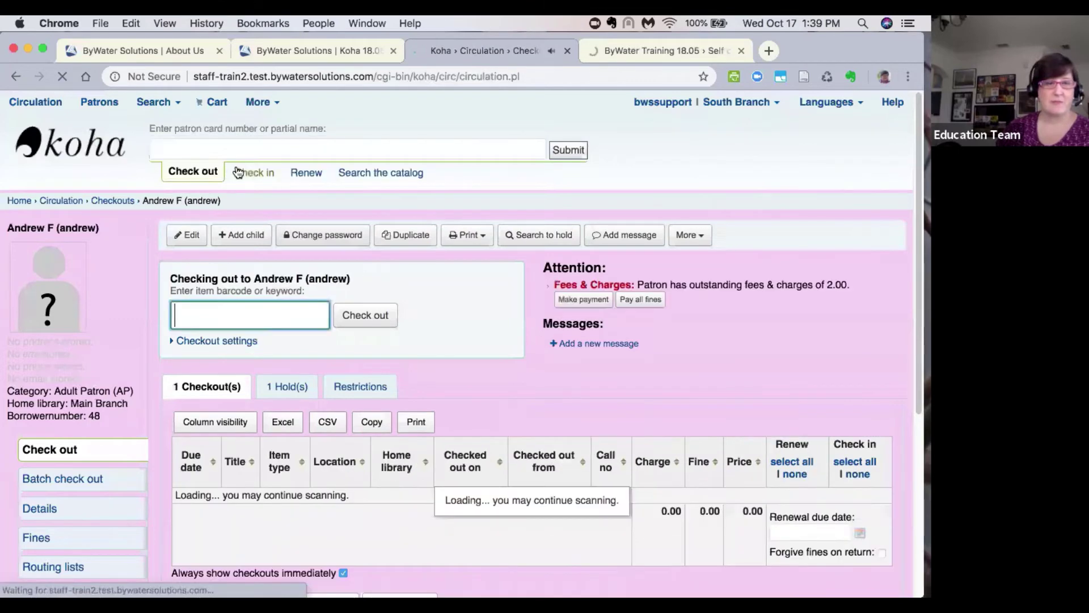
pyautogui.click(238, 172)
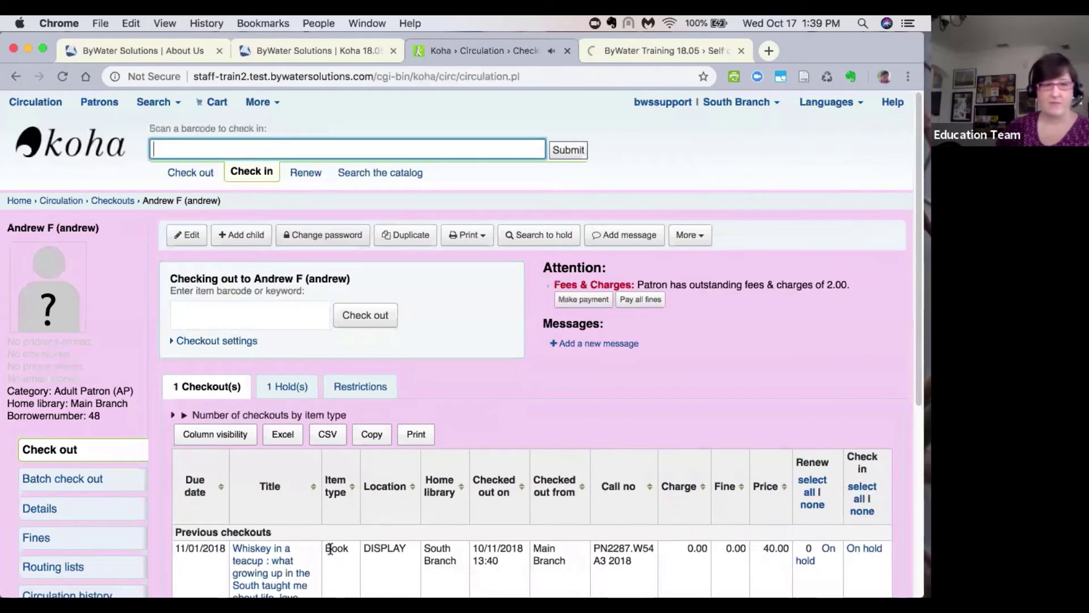
pyautogui.scroll(-3, 330, 548)
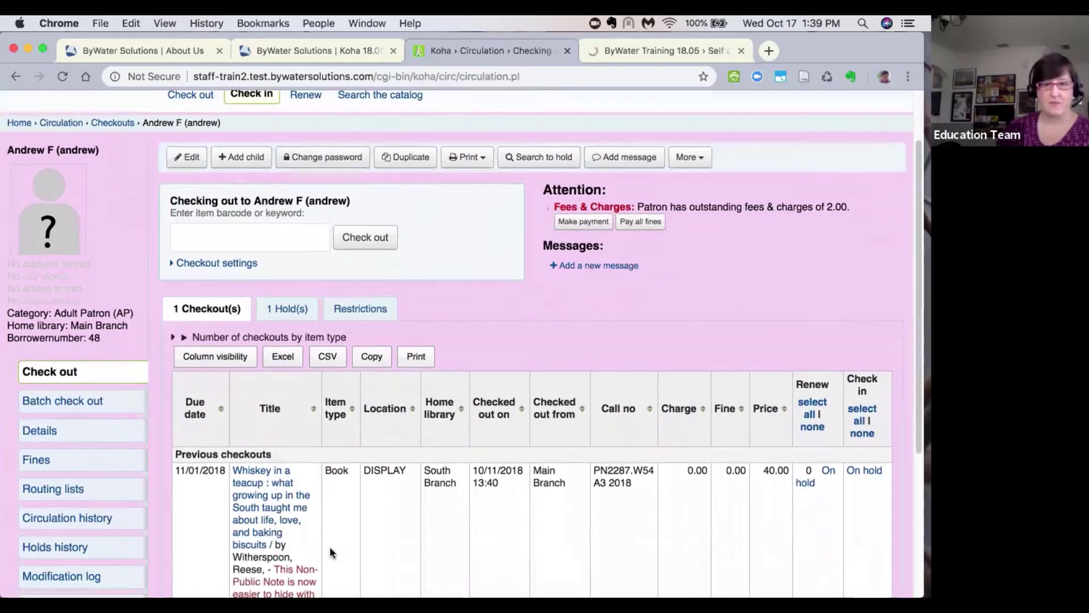
pyautogui.scroll(-3, 330, 552)
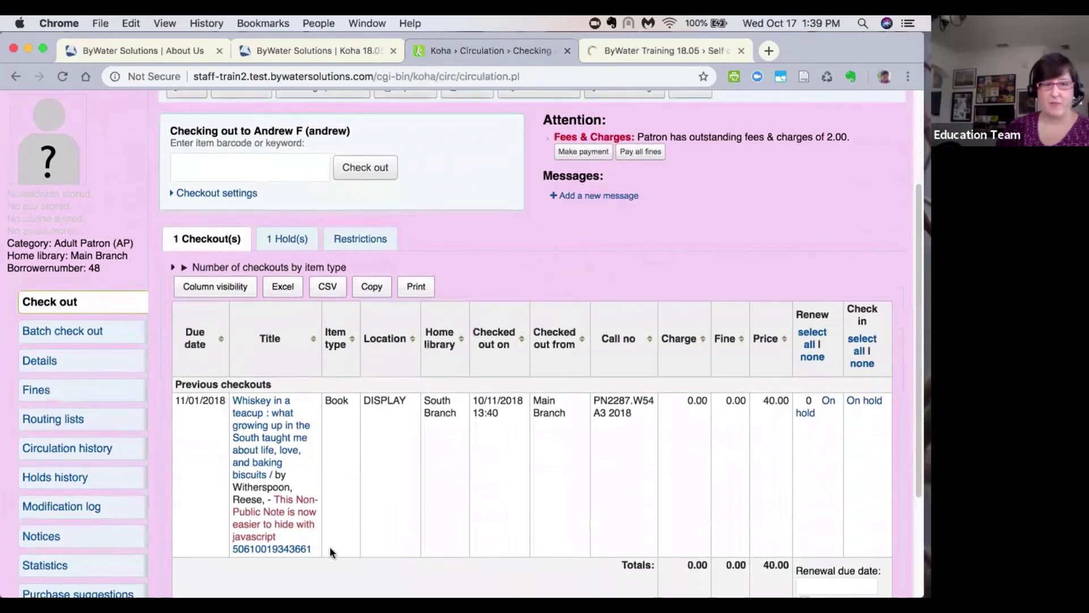
pyautogui.scroll(-1, 329, 547)
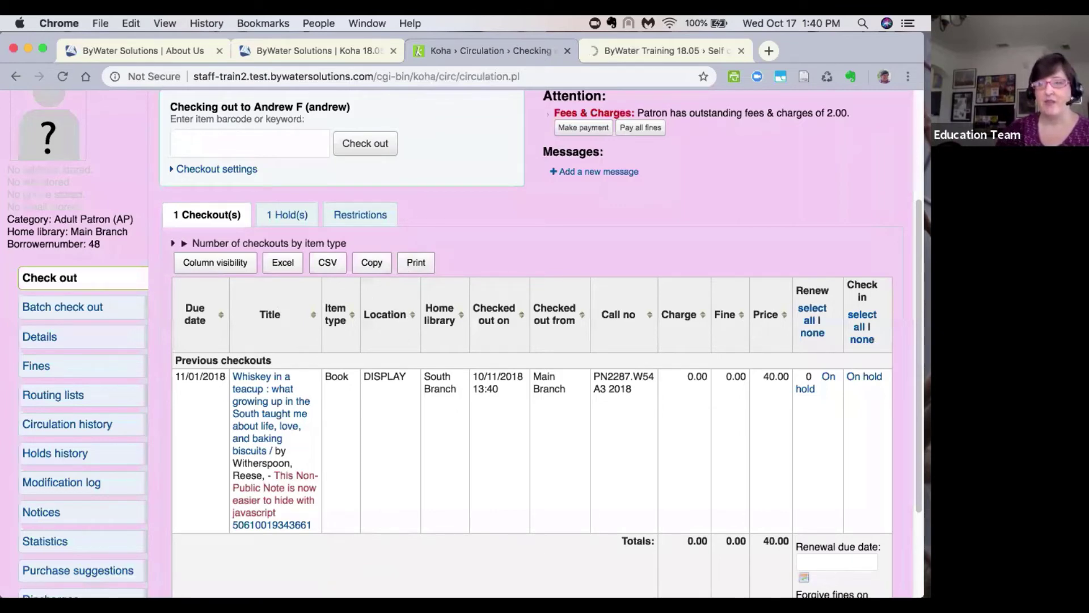
pyautogui.scroll(3, 845, 348)
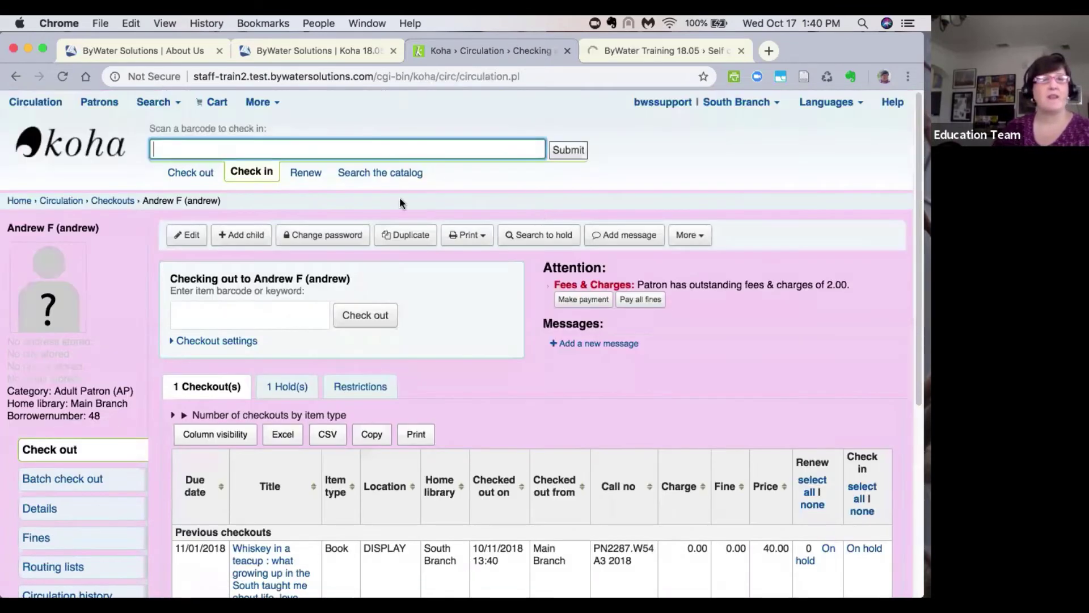
# Search the catalog by keyword for "sn=52413" to open the matching bibliographic record
pyautogui.click(389, 173)
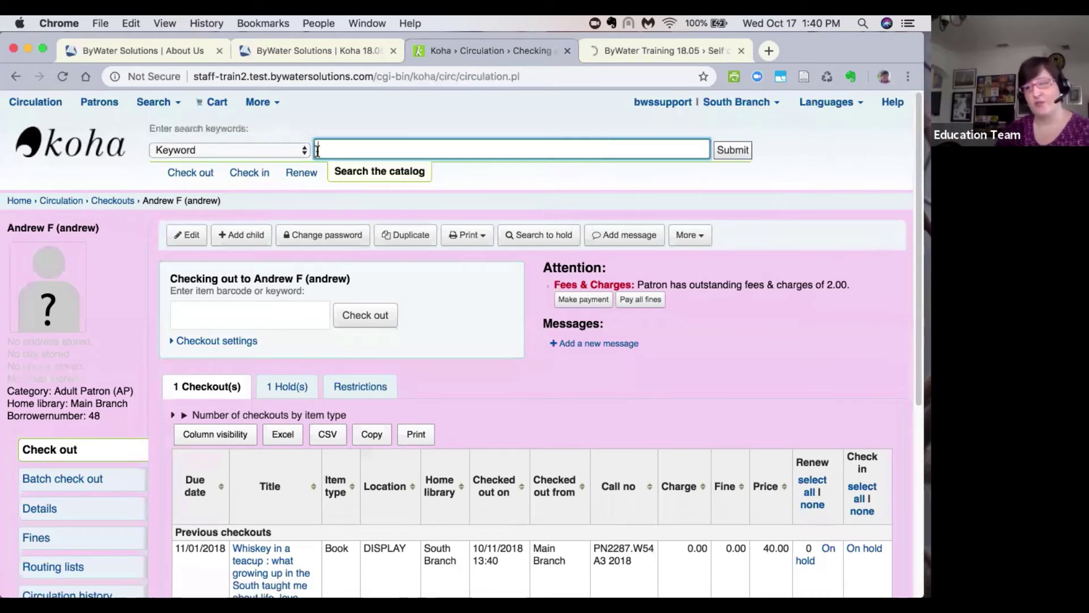
pyautogui.write('sn')
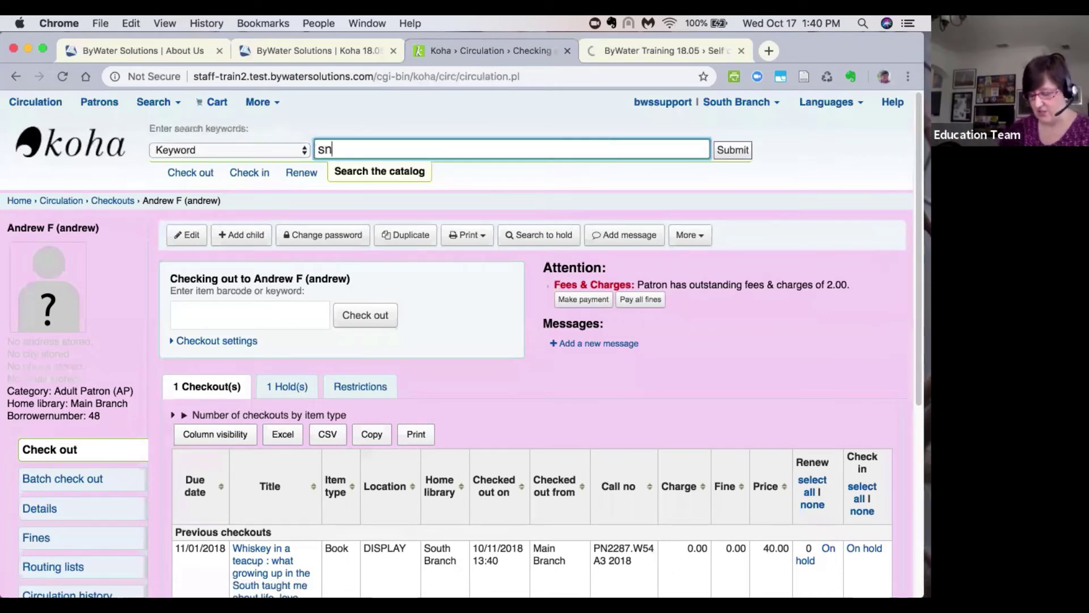
pyautogui.write('=')
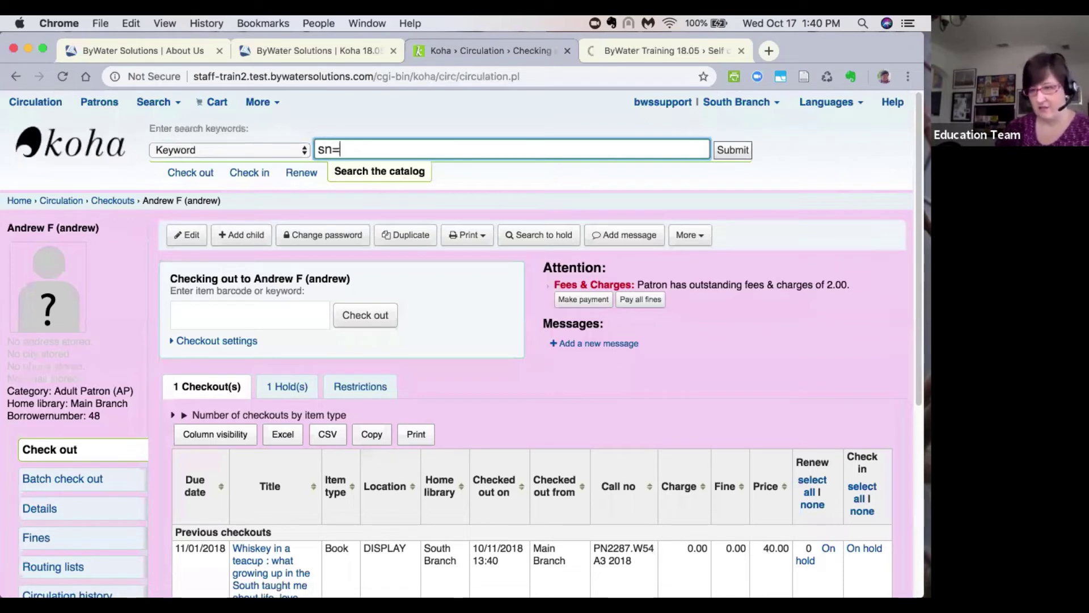
pyautogui.write('52')
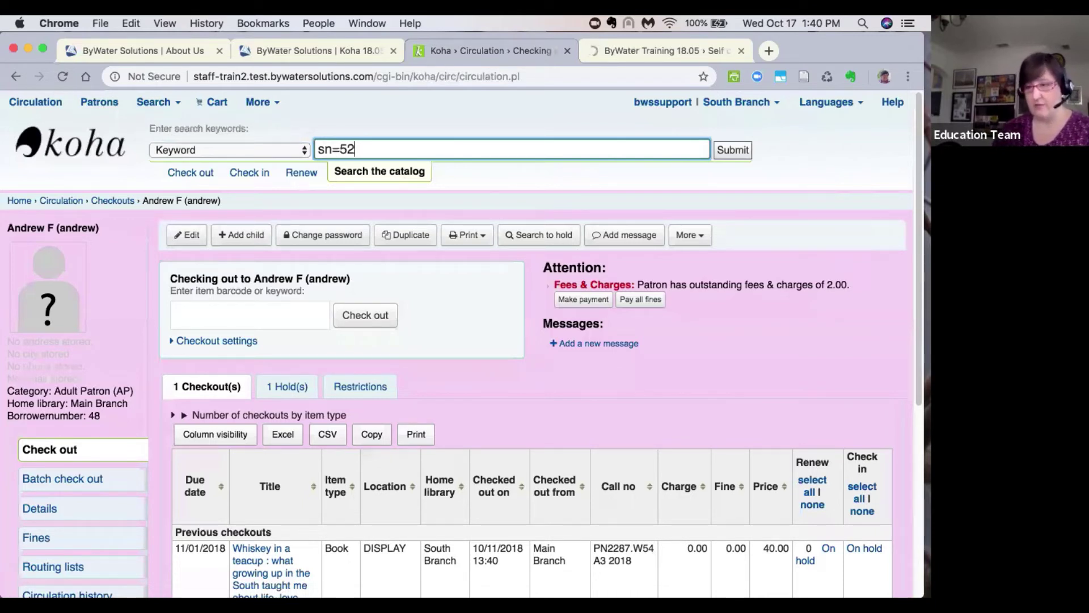
pyautogui.write('413')
pyautogui.press('Return')
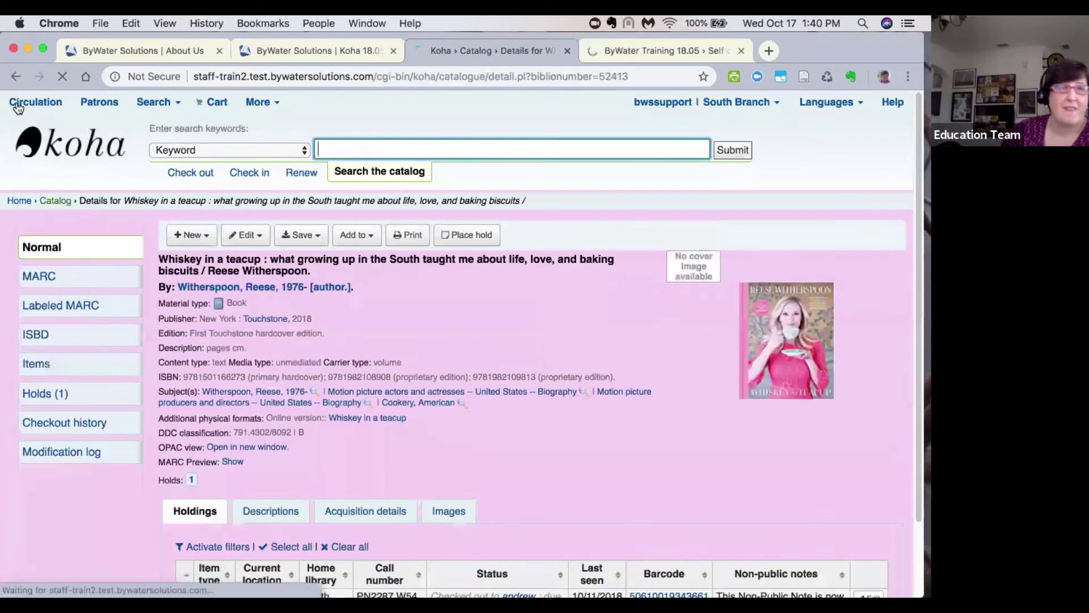
# Go back to the patron's checkout page and expand the number of checkouts by item type
pyautogui.click(16, 80)
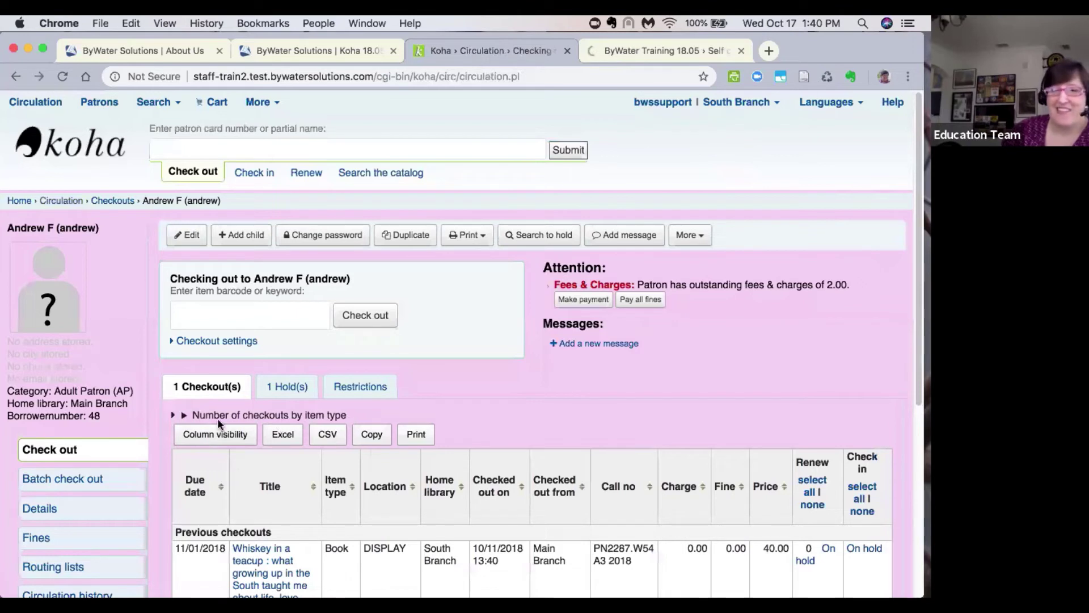
pyautogui.click(185, 416)
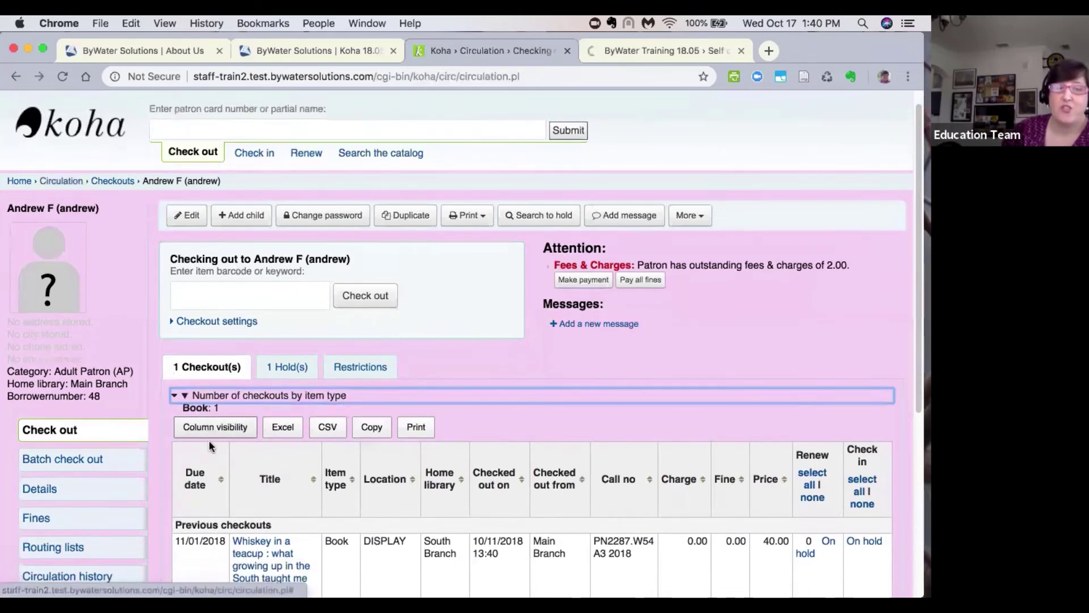
pyautogui.scroll(-2, 210, 447)
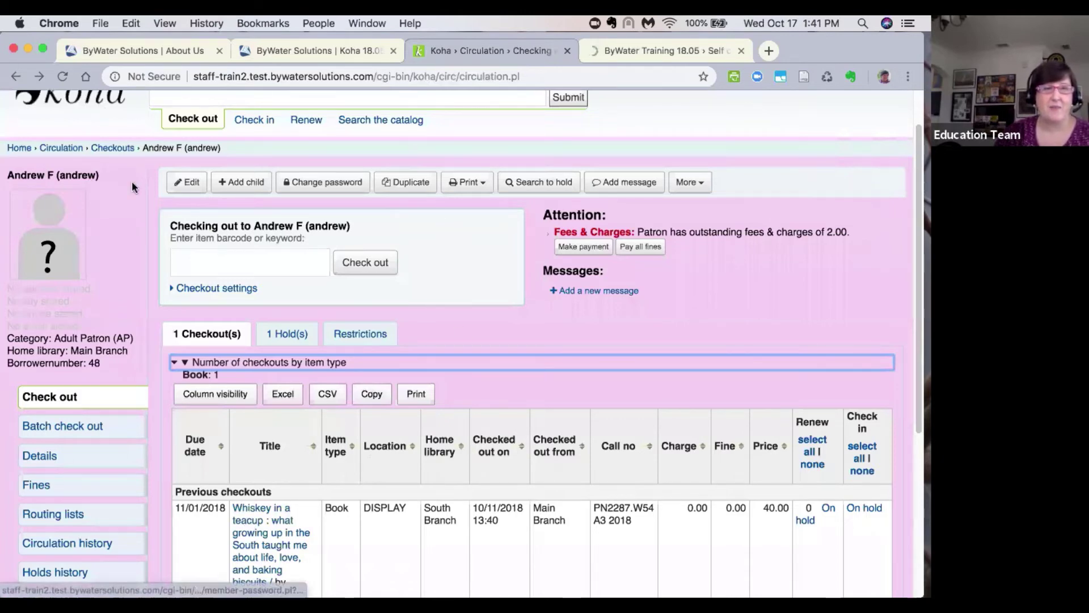
# Open the catalog record for "Whiskey in a teacup" from the checkout and show its acquisition details
pyautogui.scroll(2, 131, 182)
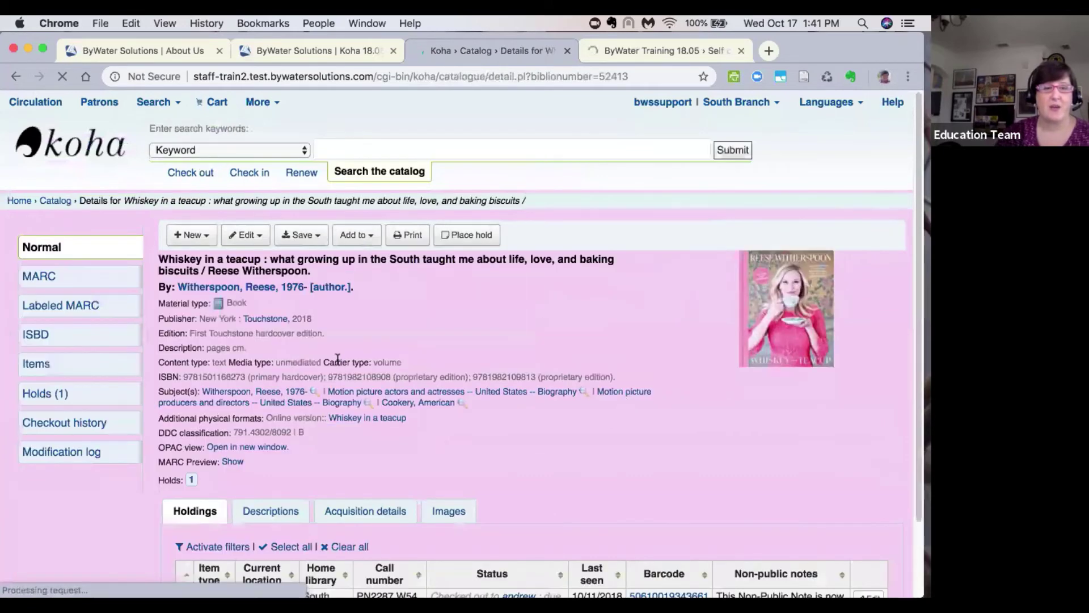
pyautogui.scroll(-3, 322, 366)
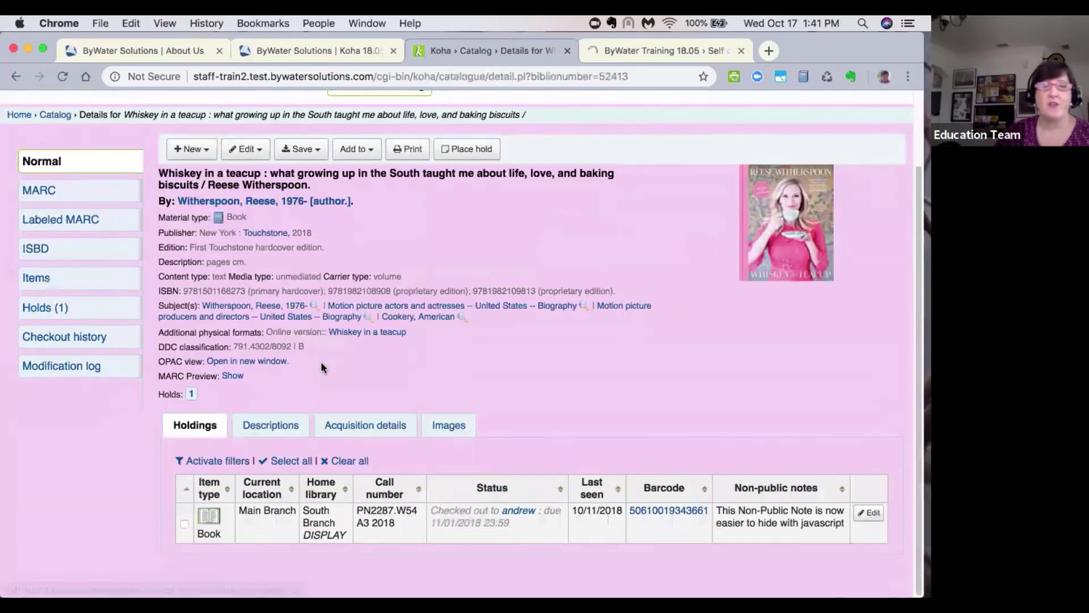
pyautogui.click(352, 426)
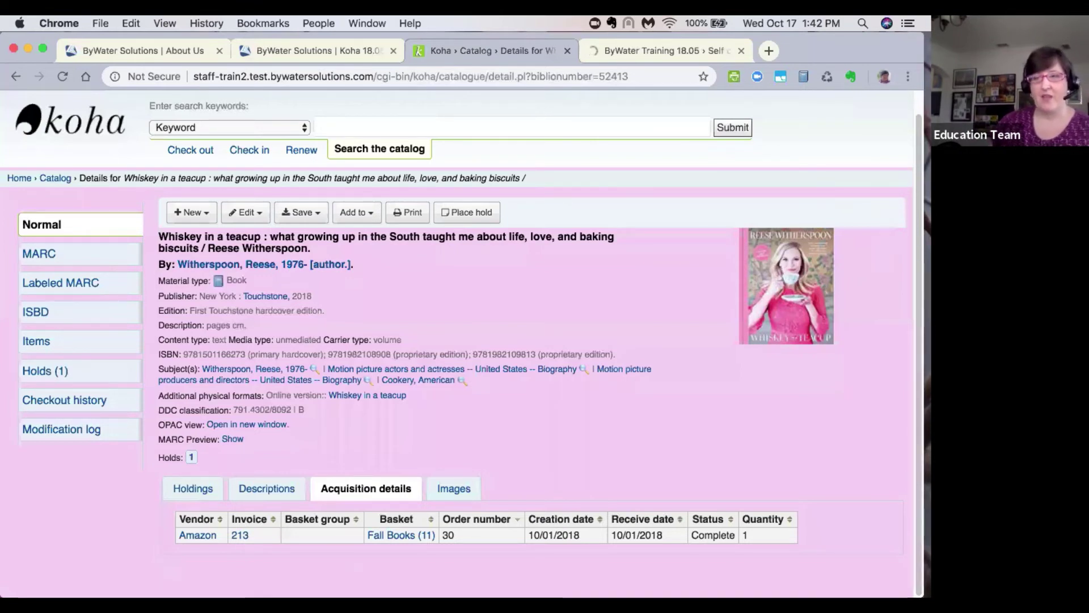
# Search the system preferences in Koha administration for "stafflogin" and highlight the StaffLoginInstructions text
pyautogui.scroll(1, 316, 253)
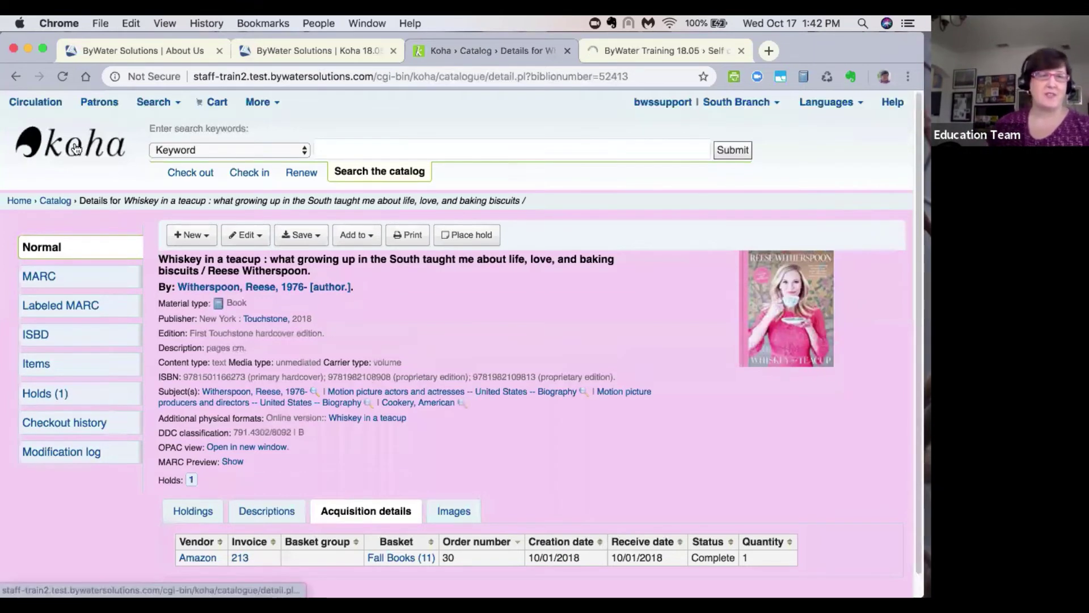
pyautogui.click(76, 148)
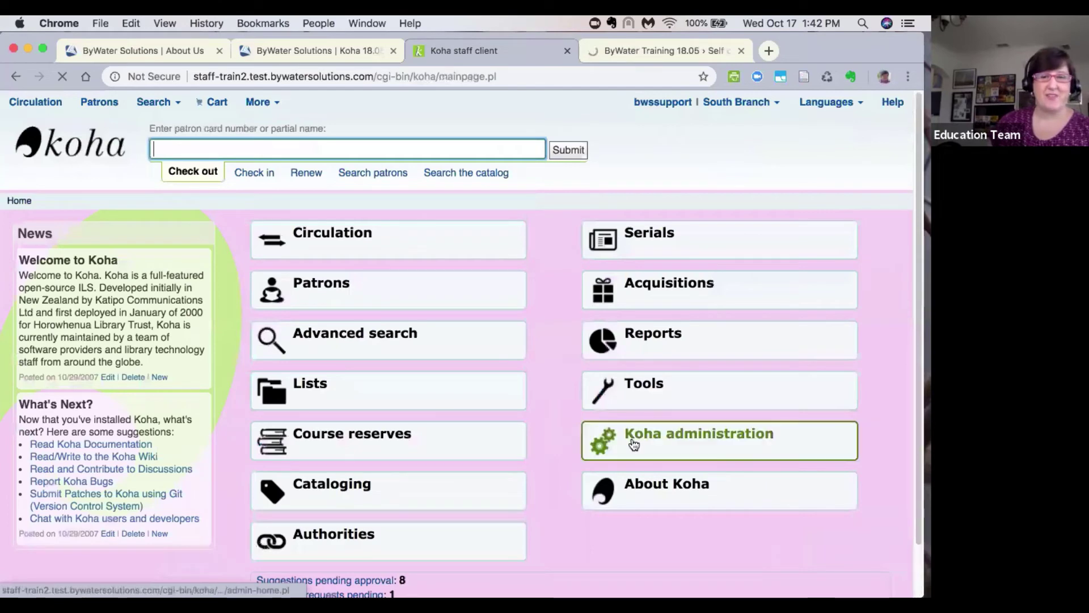
pyautogui.click(614, 446)
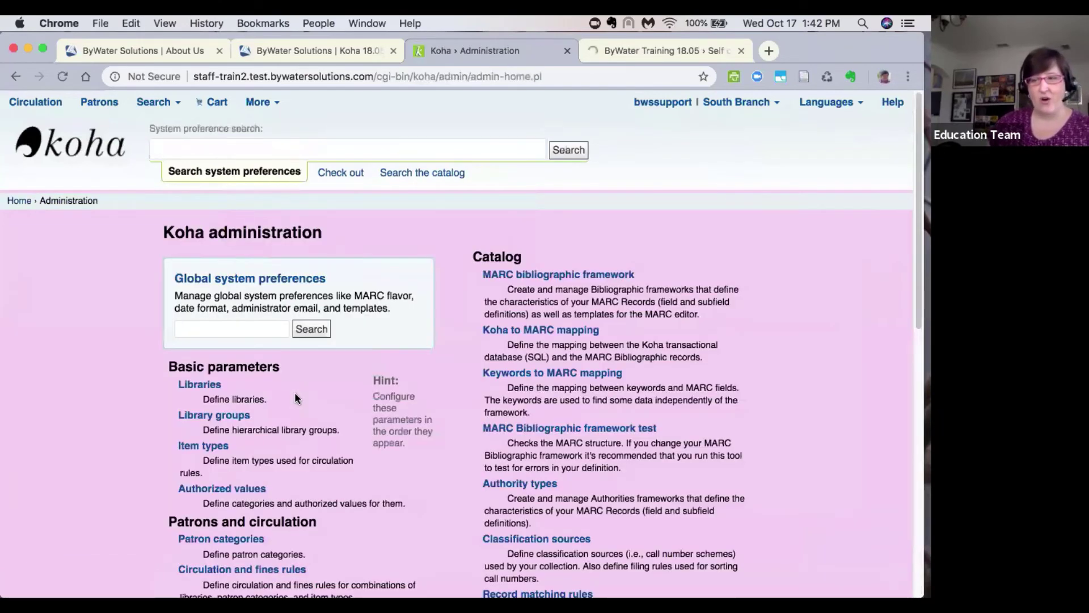
pyautogui.click(255, 325)
pyautogui.write('stafflogin')
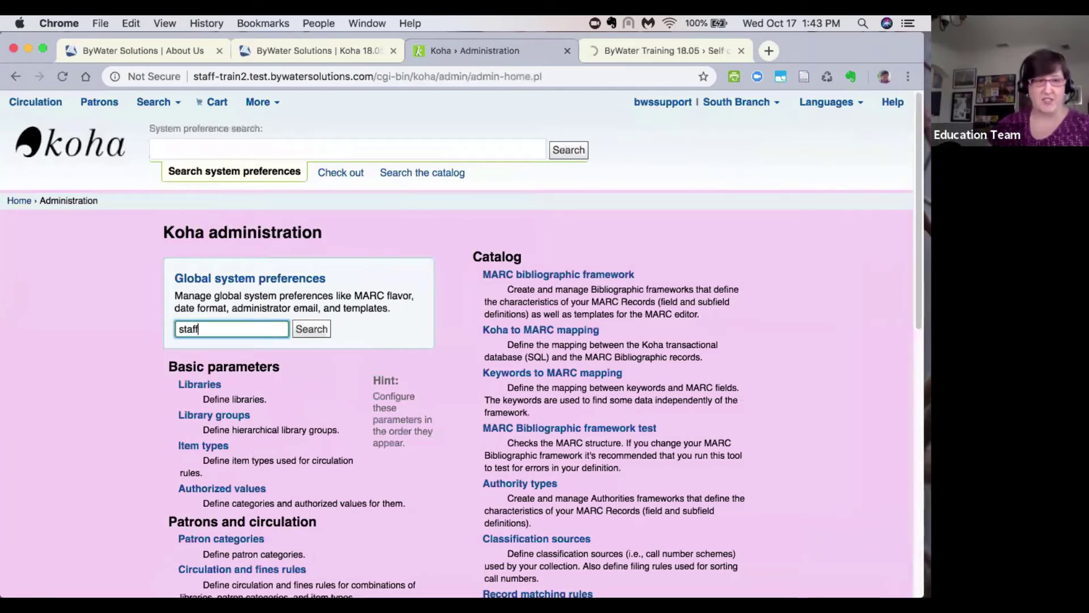
pyautogui.press('Return')
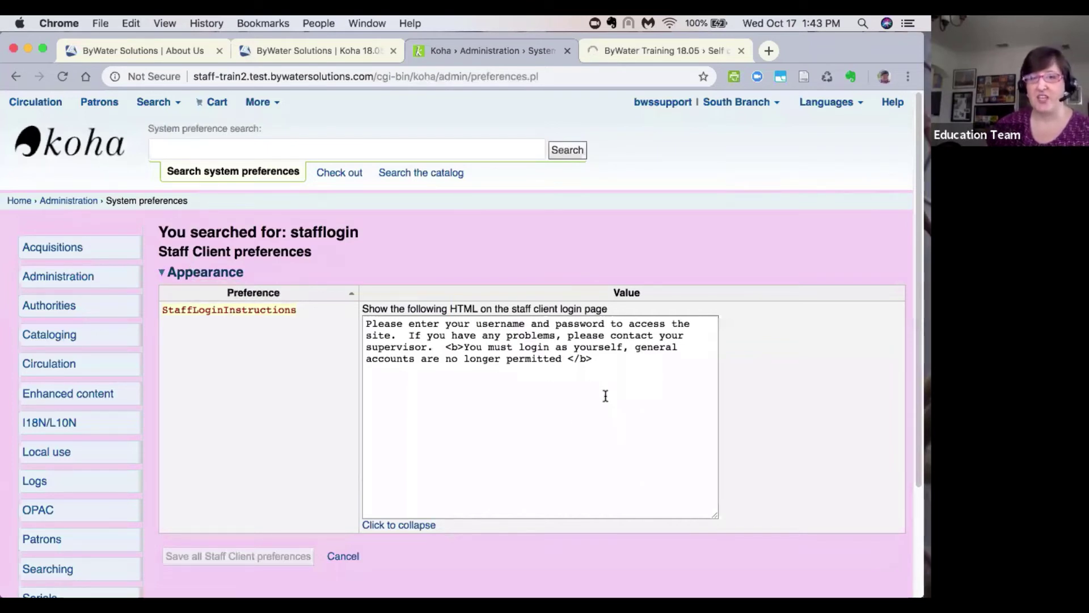
pyautogui.tripleClick(435, 350)
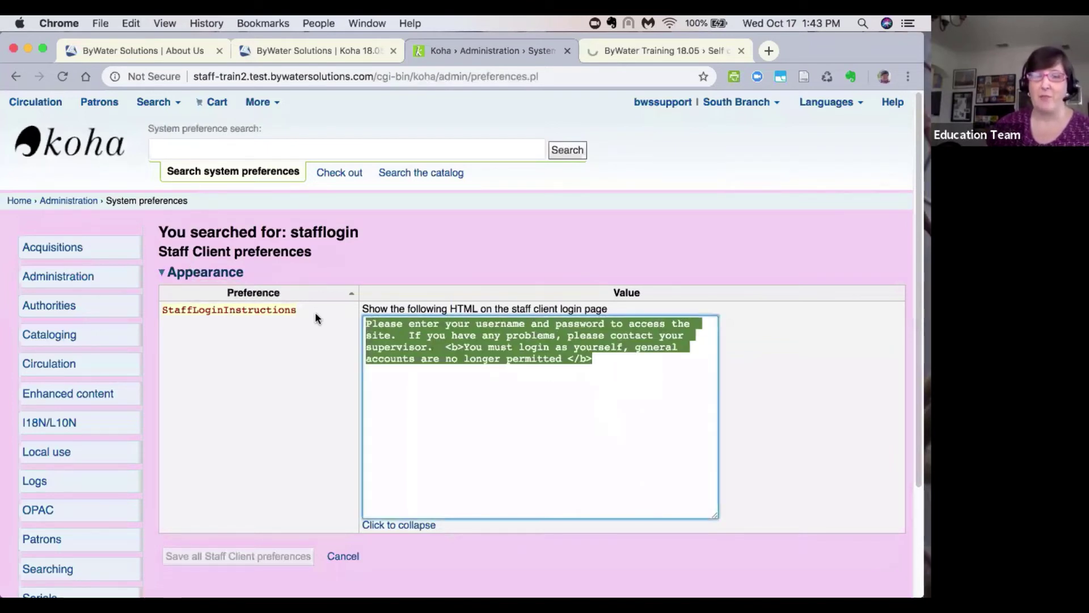
pyautogui.click(425, 401)
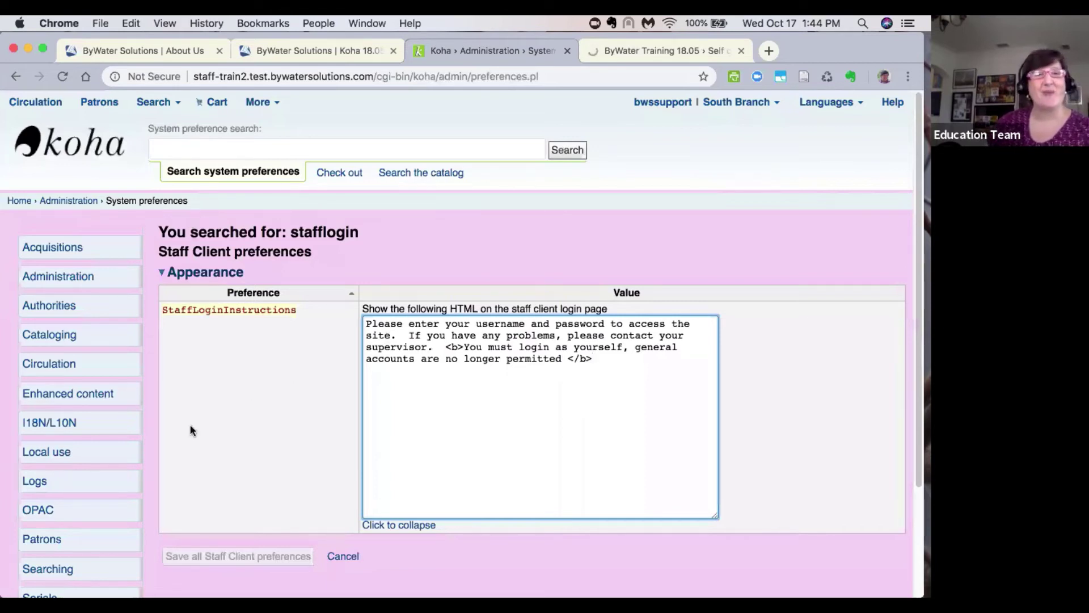
# Search the system preferences for "purge" and examine the PurgeSuggestionsOlderThan preference
pyautogui.click(200, 141)
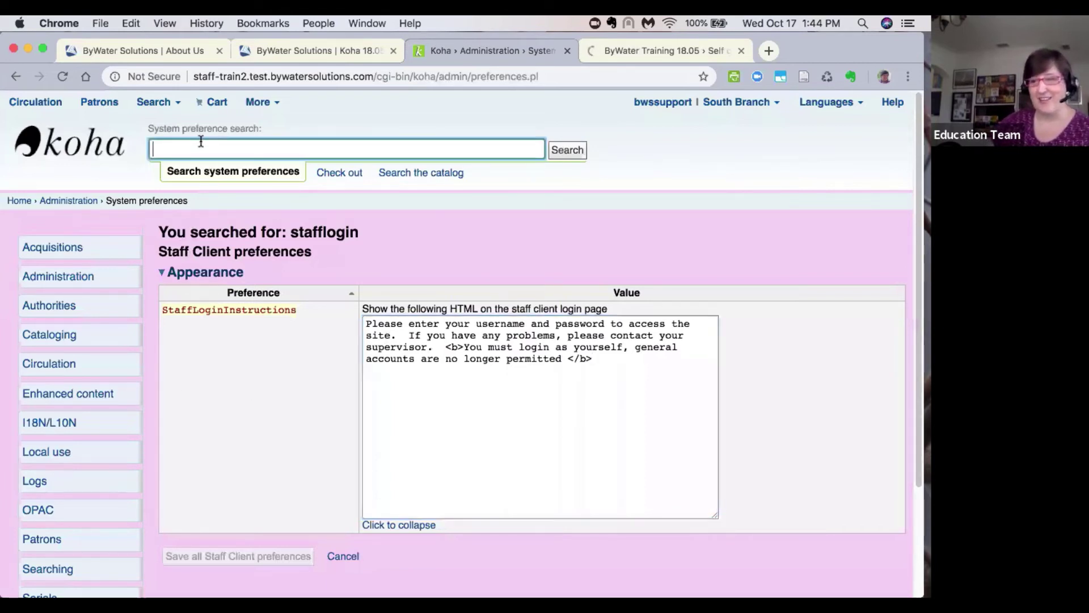
pyautogui.write('purge')
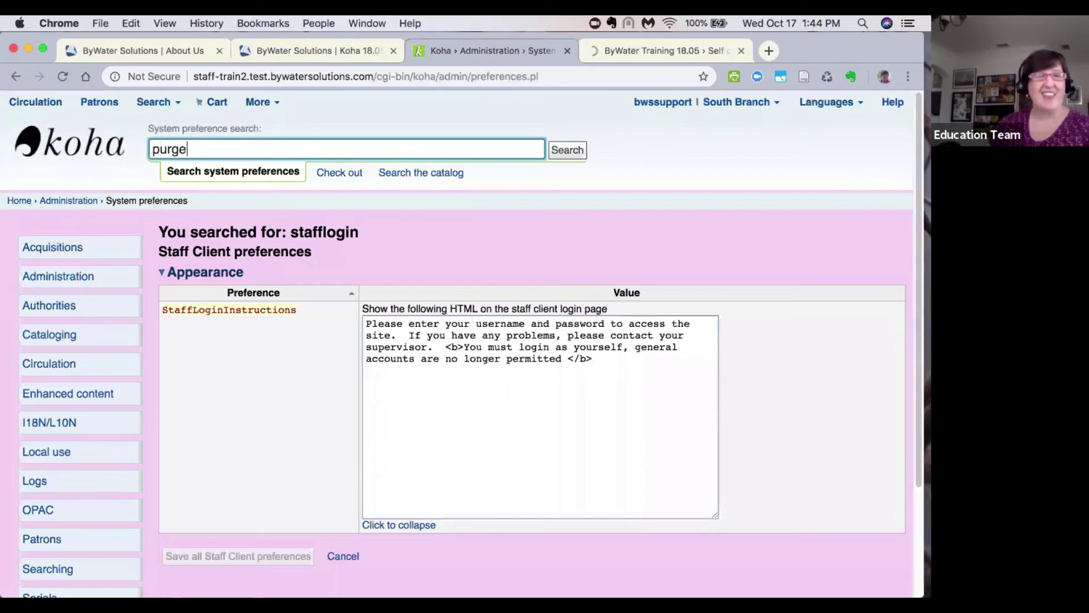
pyautogui.press('Return')
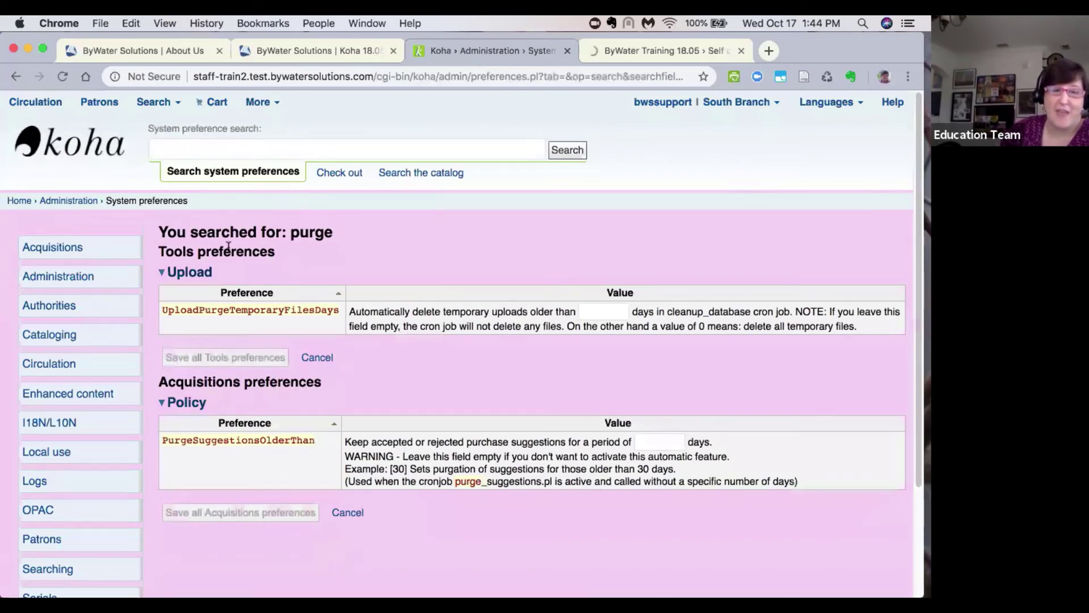
pyautogui.scroll(-1, 351, 288)
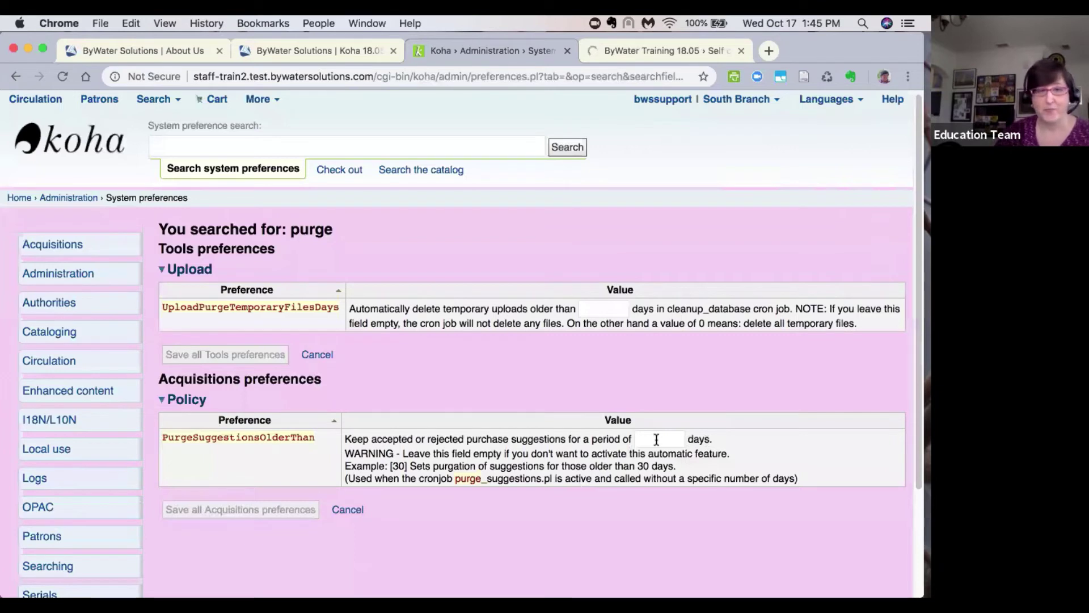
# Open the Libraries list under the basic parameters in Koha administration
pyautogui.click(107, 144)
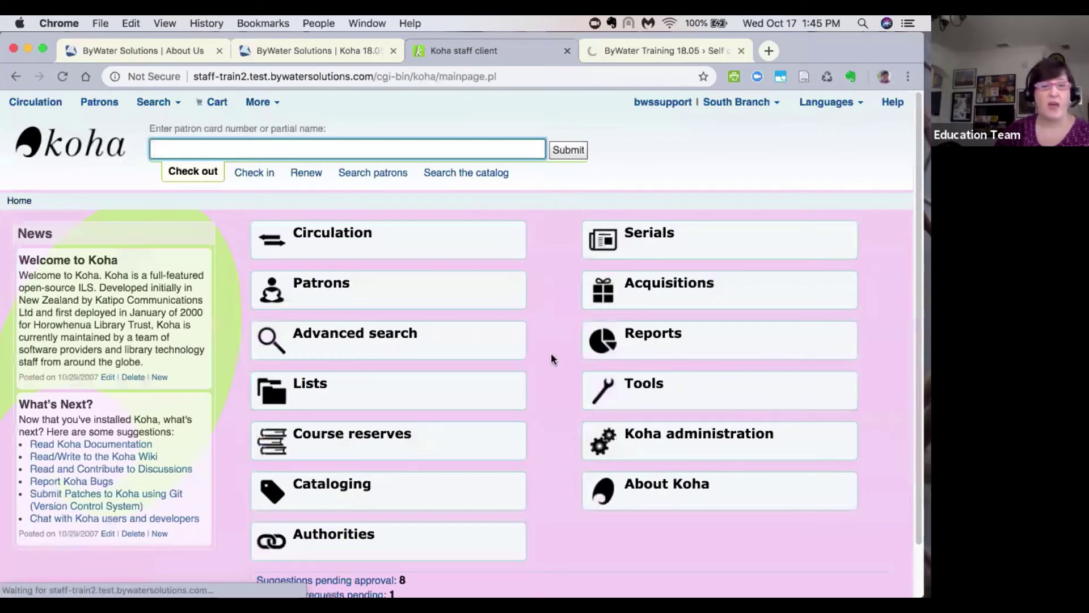
pyautogui.click(673, 448)
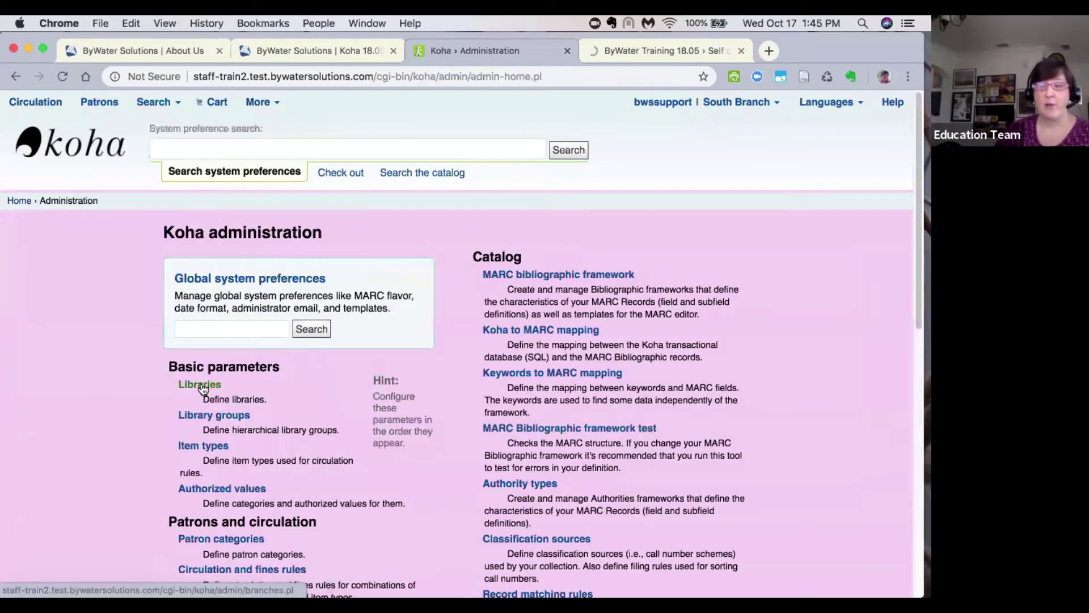
pyautogui.click(203, 389)
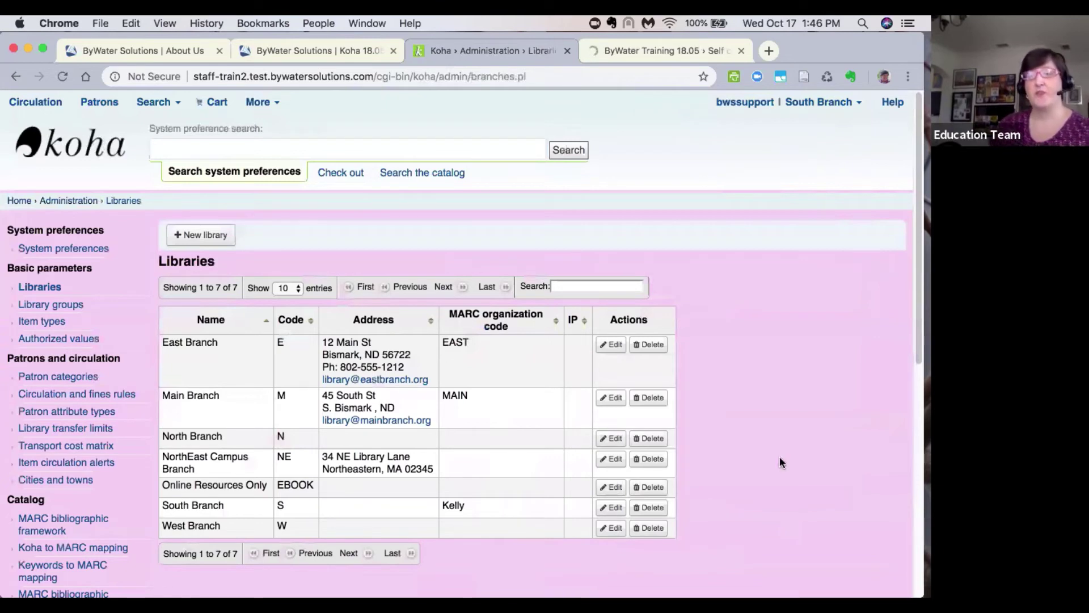
# Search the catalog by keyword for "spider-man"
pyautogui.click(423, 174)
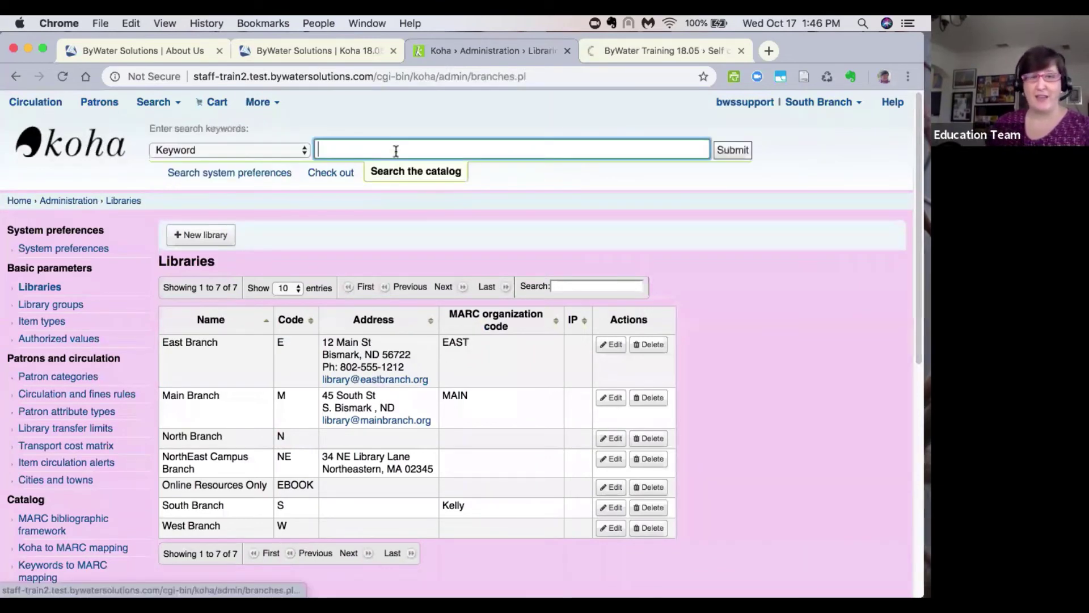
pyautogui.write('spi')
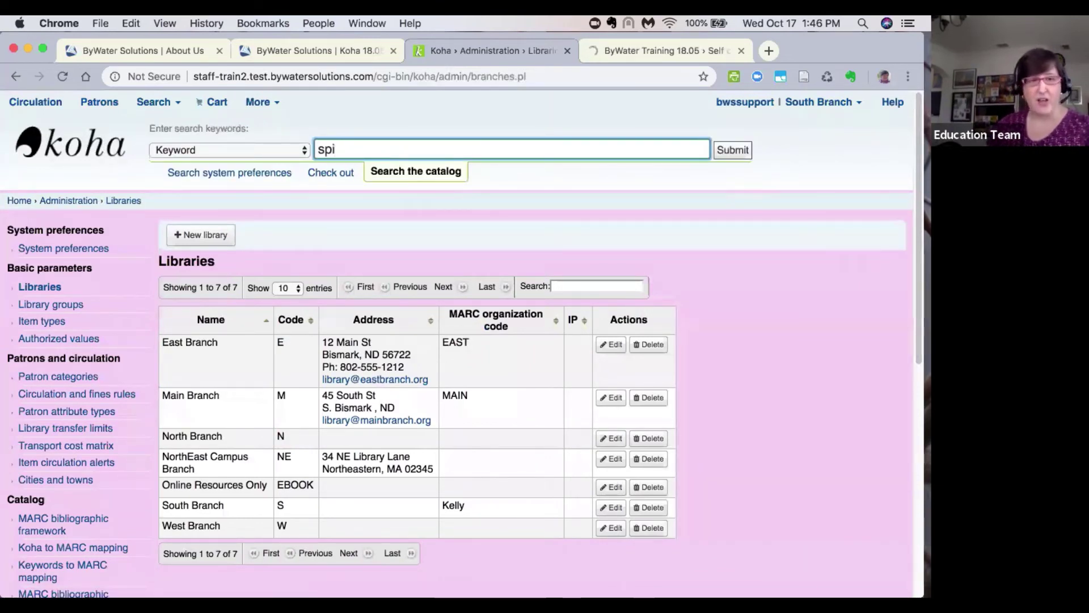
pyautogui.write('der-man')
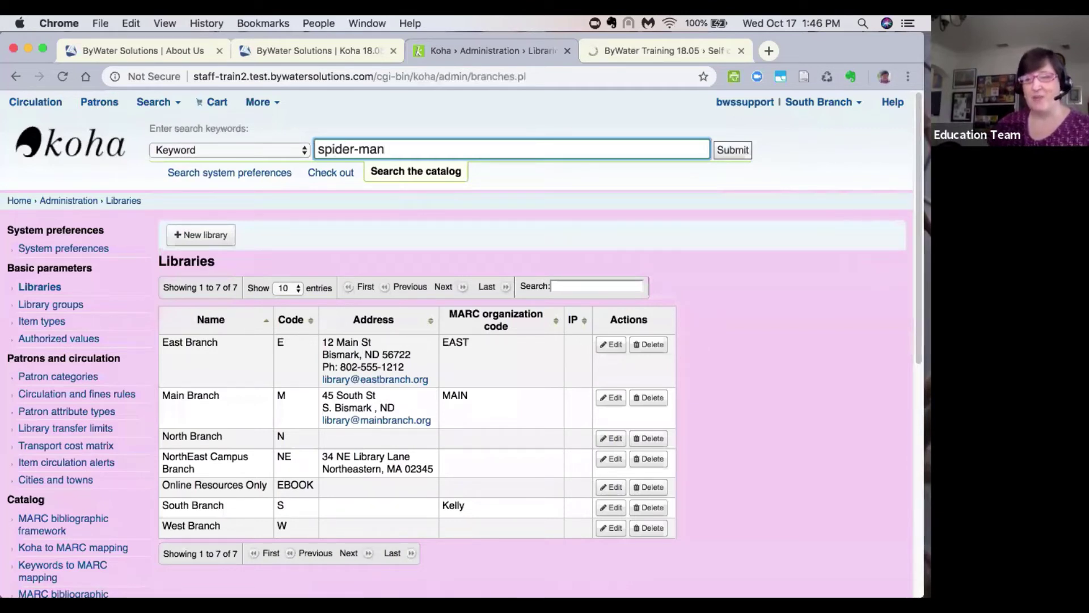
pyautogui.press('Return')
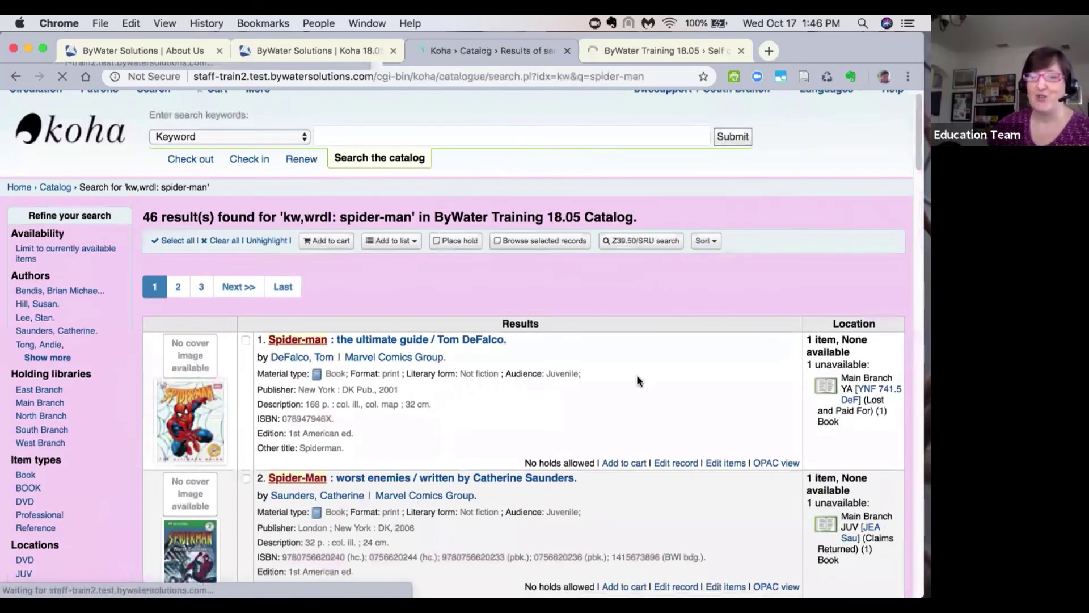
# Highlight the item statuses Lost and Paid For, Claims Returned and Dusty in the locations of the first three search results
pyautogui.scroll(-3, 638, 380)
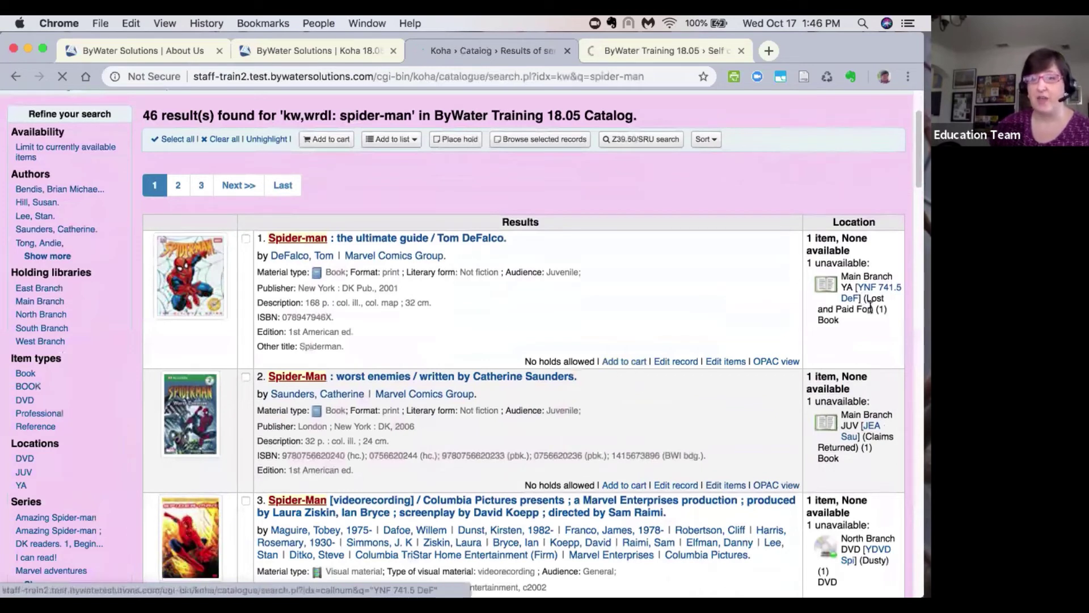
pyautogui.moveTo(867, 299); pyautogui.dragTo(884, 310)
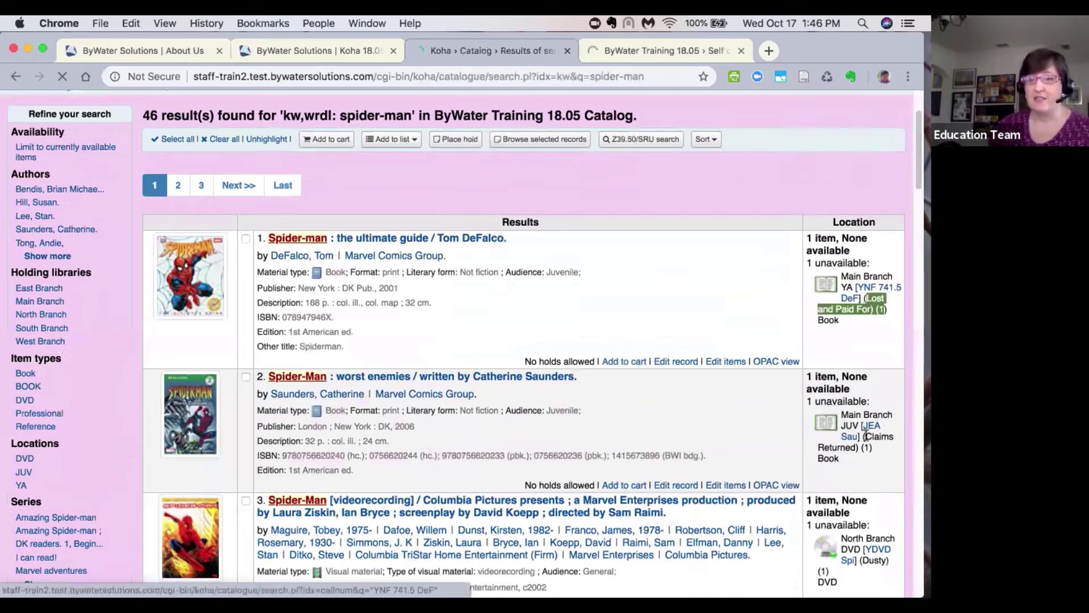
pyautogui.moveTo(867, 435); pyautogui.dragTo(871, 451)
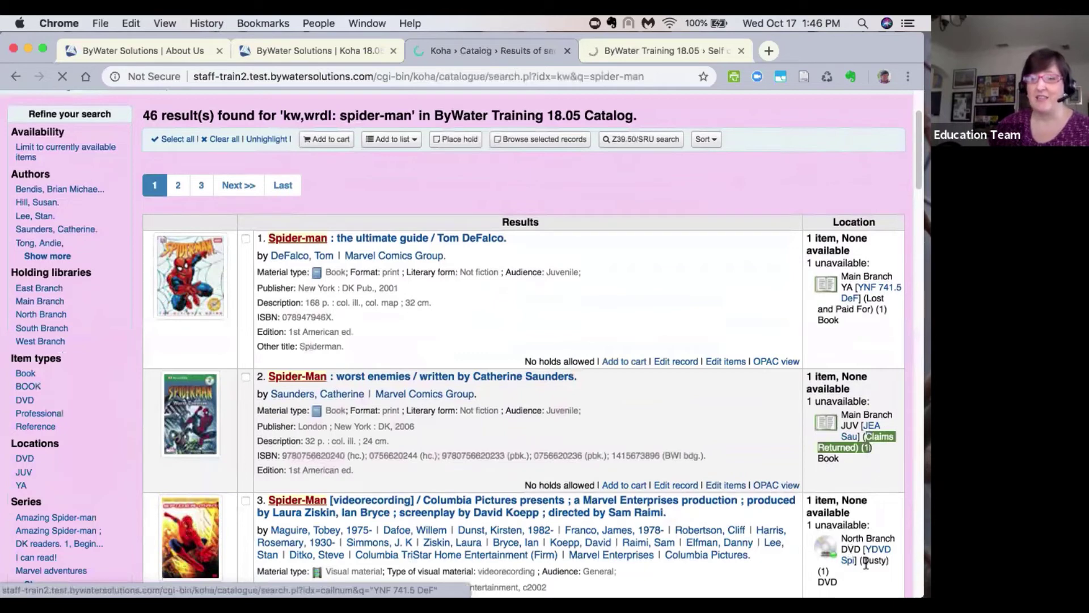
pyautogui.moveTo(861, 560); pyautogui.dragTo(852, 585)
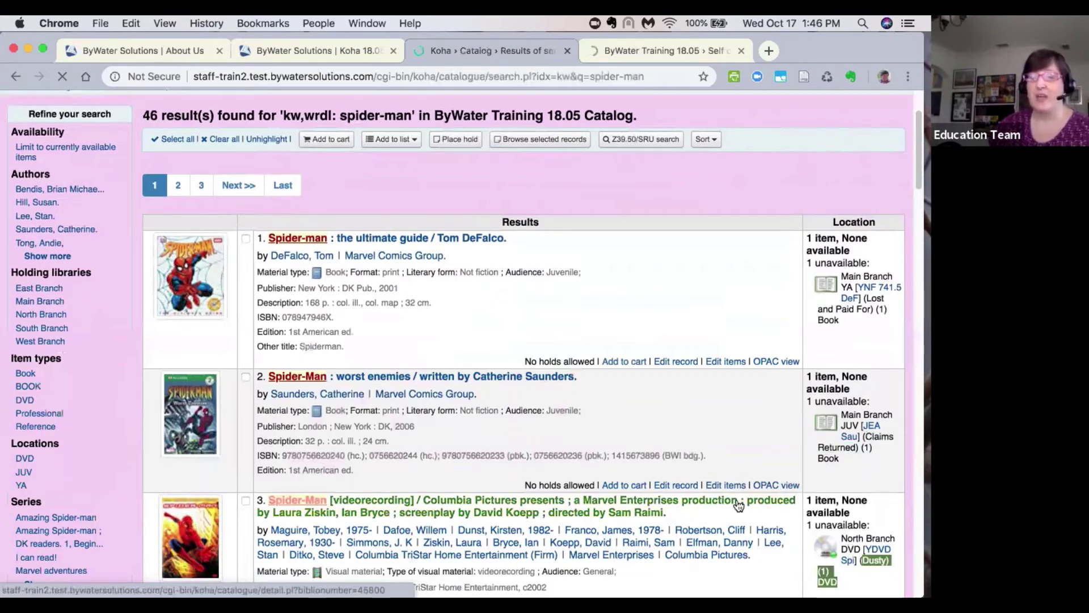
pyautogui.scroll(-5, 736, 499)
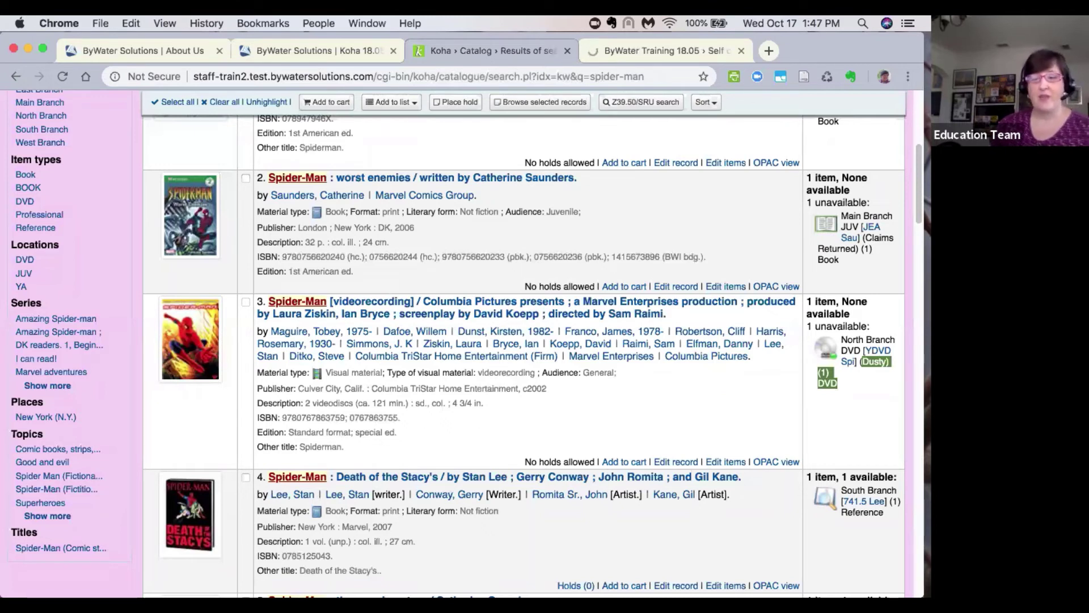
# Return to Koha administration and open Currencies and exchange rates under the acquisition parameters
pyautogui.scroll(10, 110, 229)
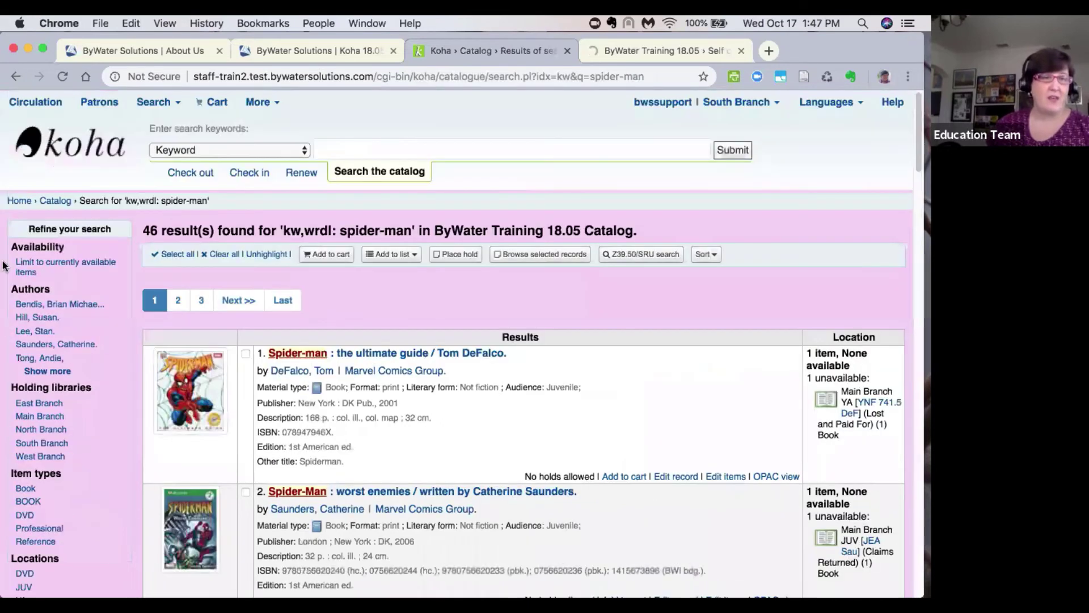
pyautogui.click(15, 200)
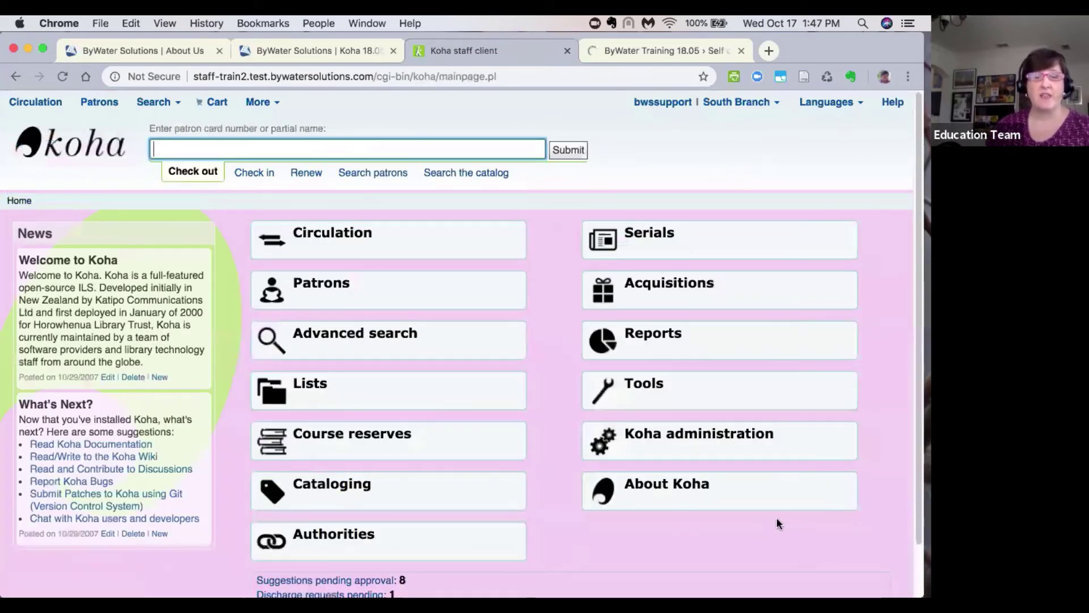
pyautogui.click(675, 446)
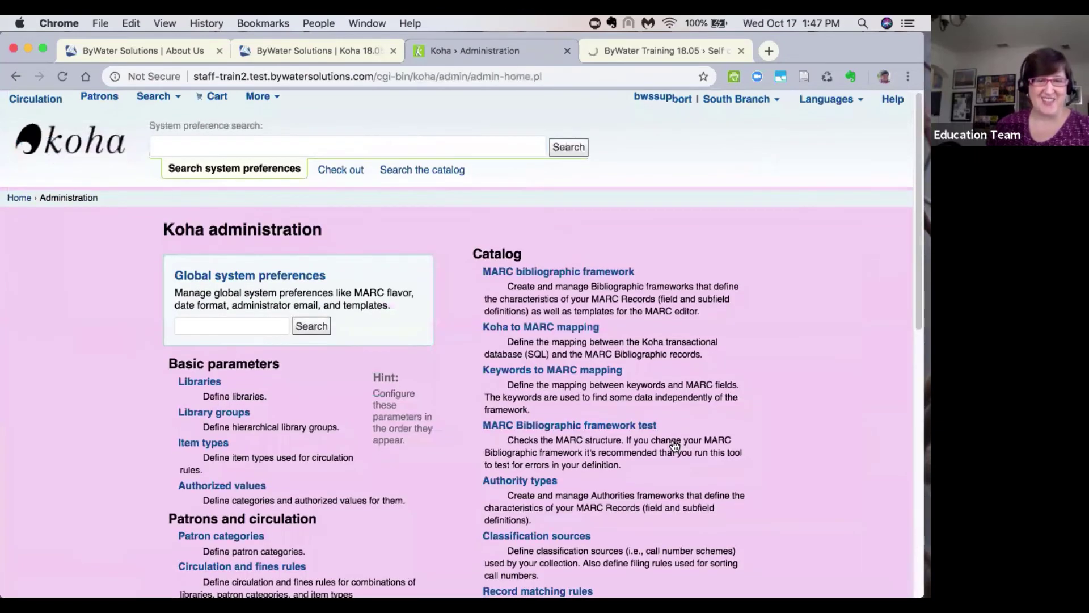
pyautogui.scroll(-5, 675, 446)
pyautogui.scroll(-3, 675, 446)
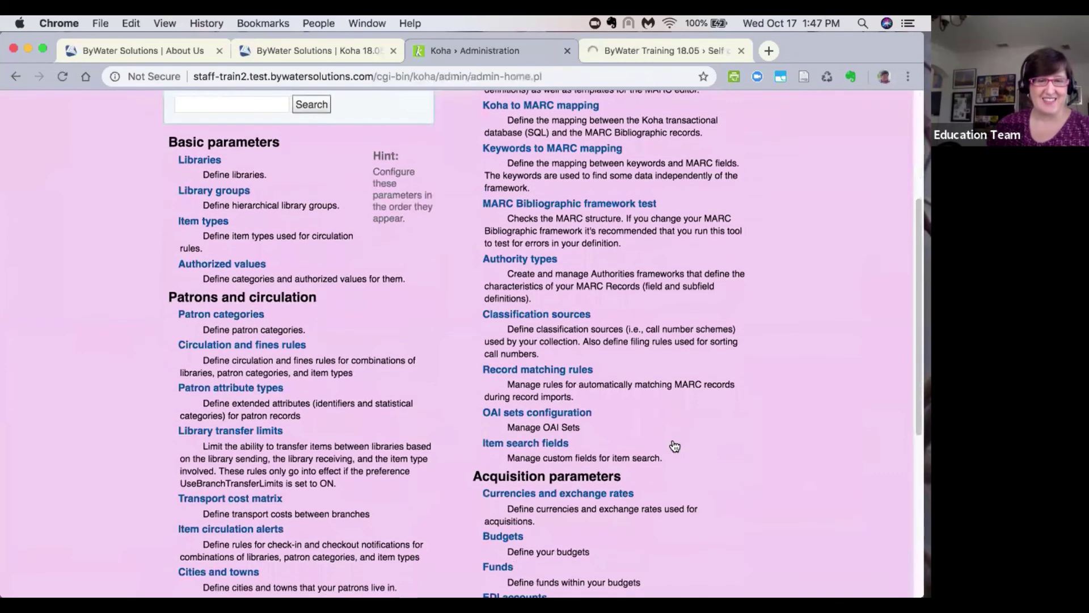
pyautogui.click(503, 410)
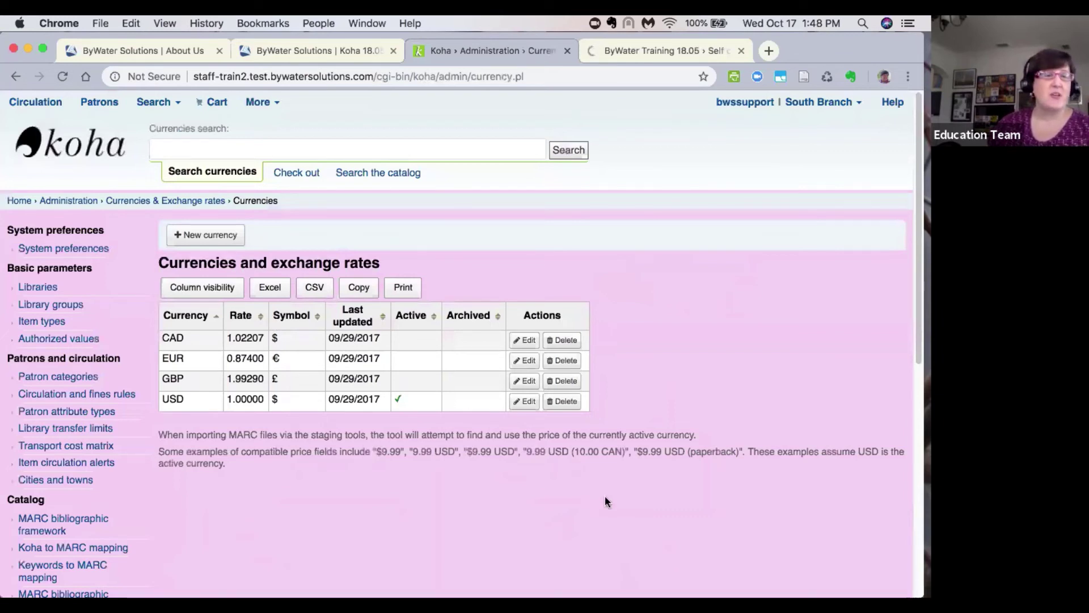
# Open the Inventory tool from Tools and examine its barcode file options
pyautogui.click(83, 154)
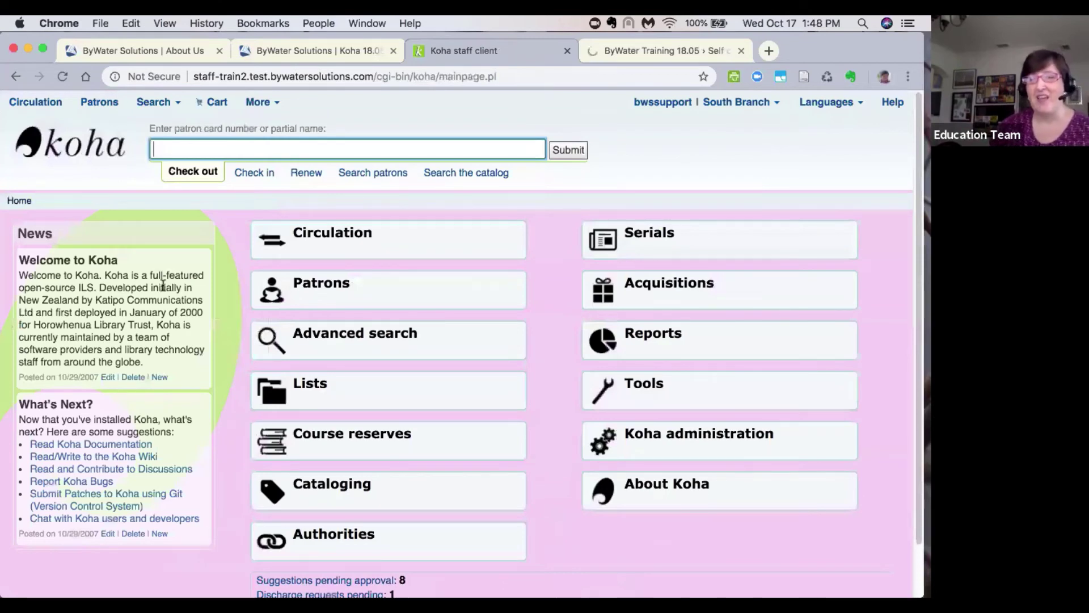
pyautogui.click(641, 396)
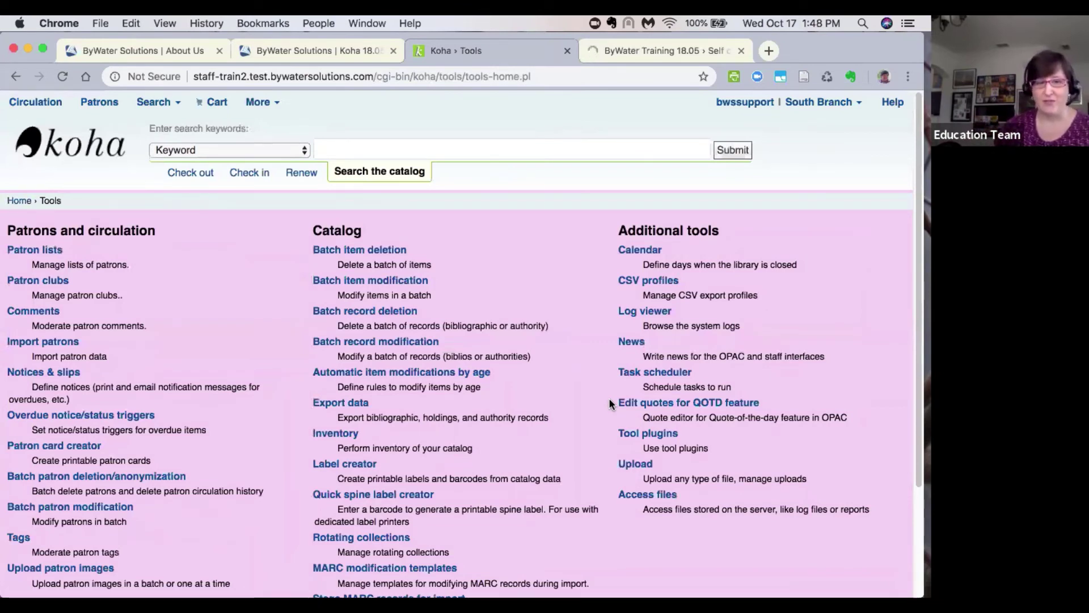
pyautogui.click(339, 436)
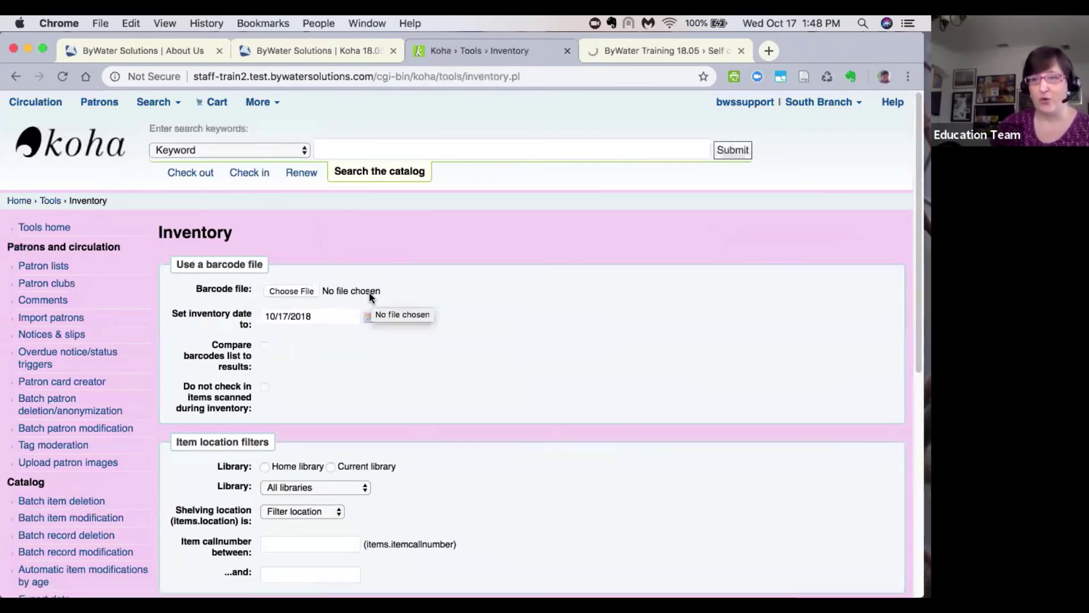
pyautogui.scroll(-1, 369, 292)
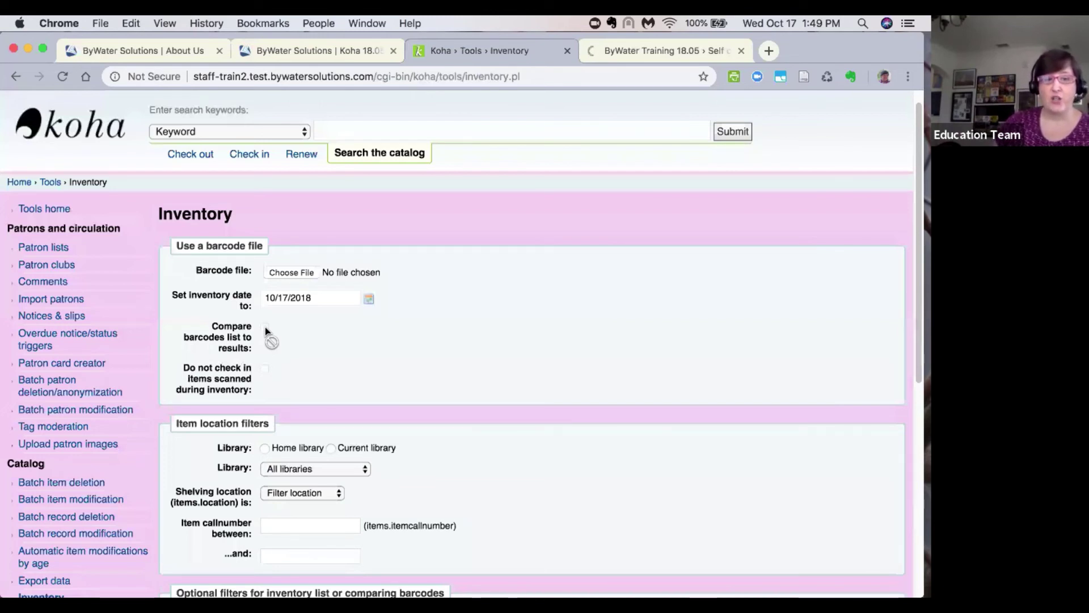
# Examine the Inventory tool's item location filters, optional status filters, last inventory date, skip items on loan and CSV export options
pyautogui.scroll(-2, 264, 328)
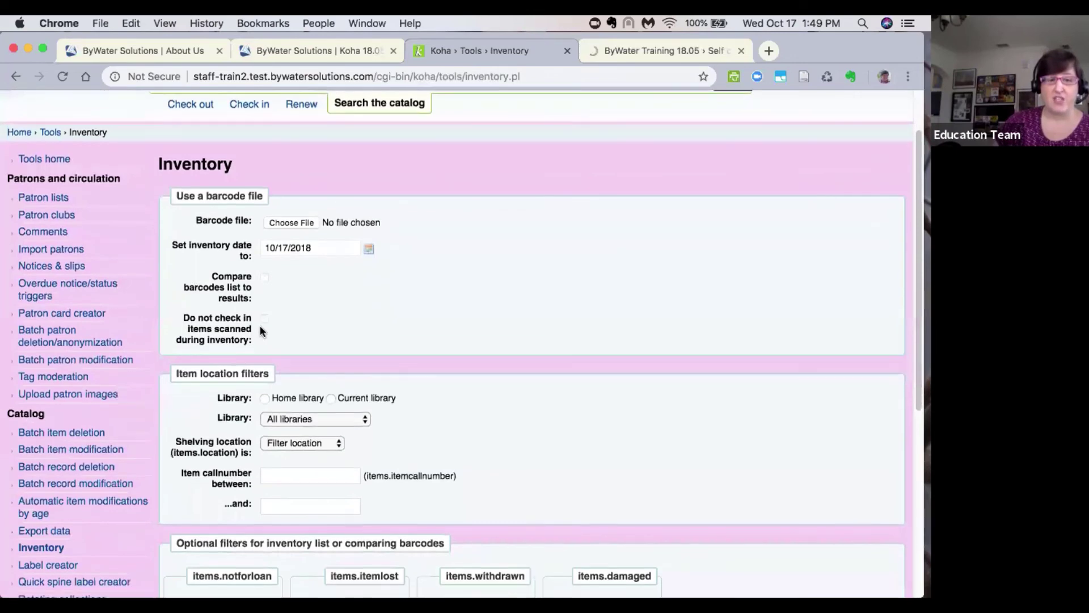
pyautogui.scroll(-9, 261, 329)
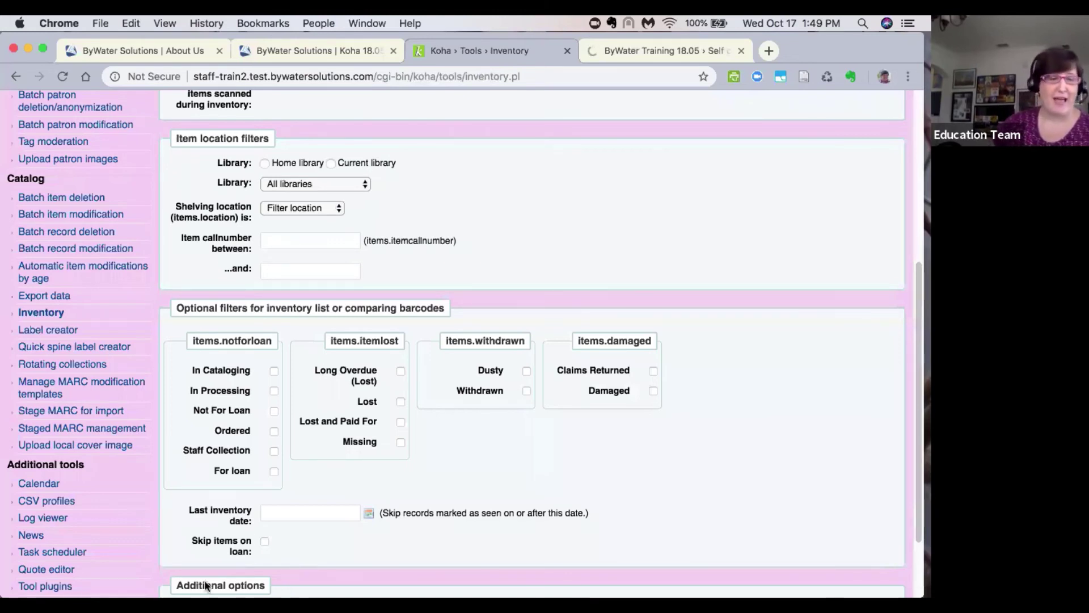
pyautogui.scroll(-5, 332, 558)
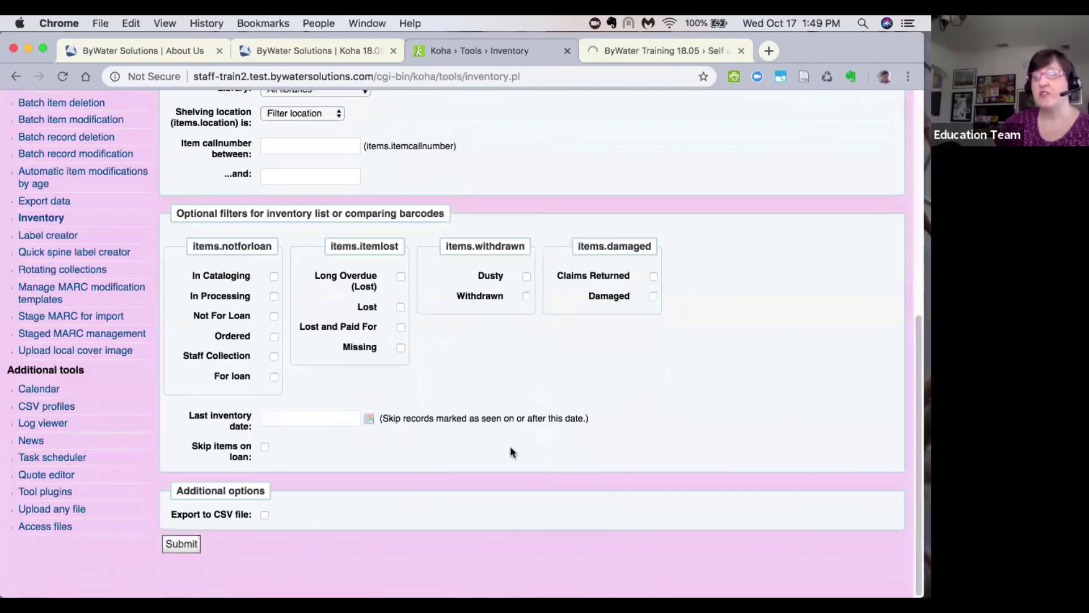
pyautogui.scroll(4, 459, 456)
pyautogui.scroll(14, 459, 454)
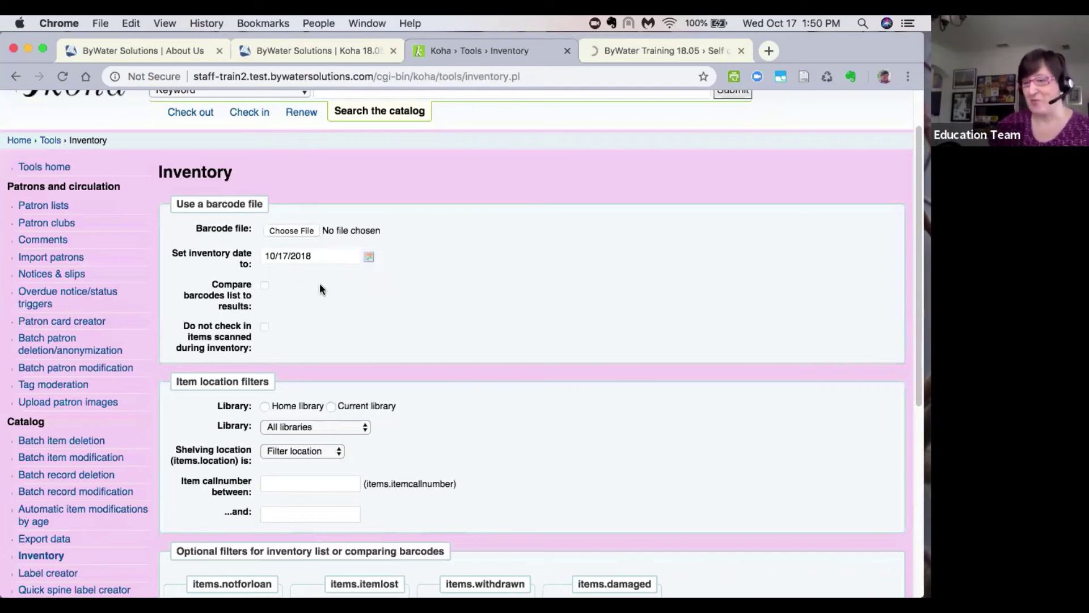
pyautogui.scroll(-1, 606, 327)
pyautogui.scroll(-4, 496, 361)
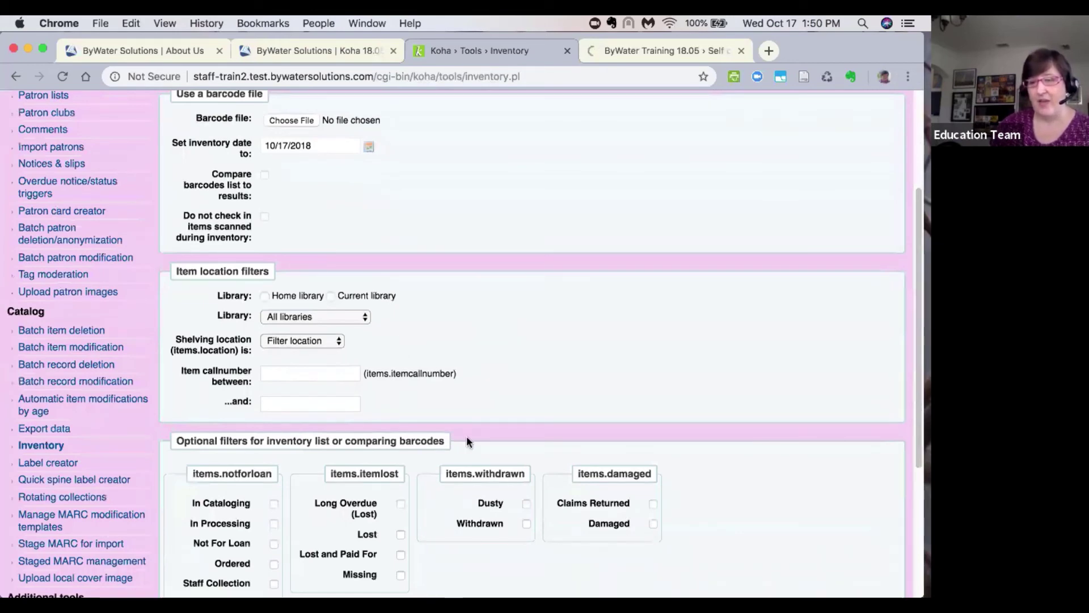
pyautogui.scroll(6, 280, 366)
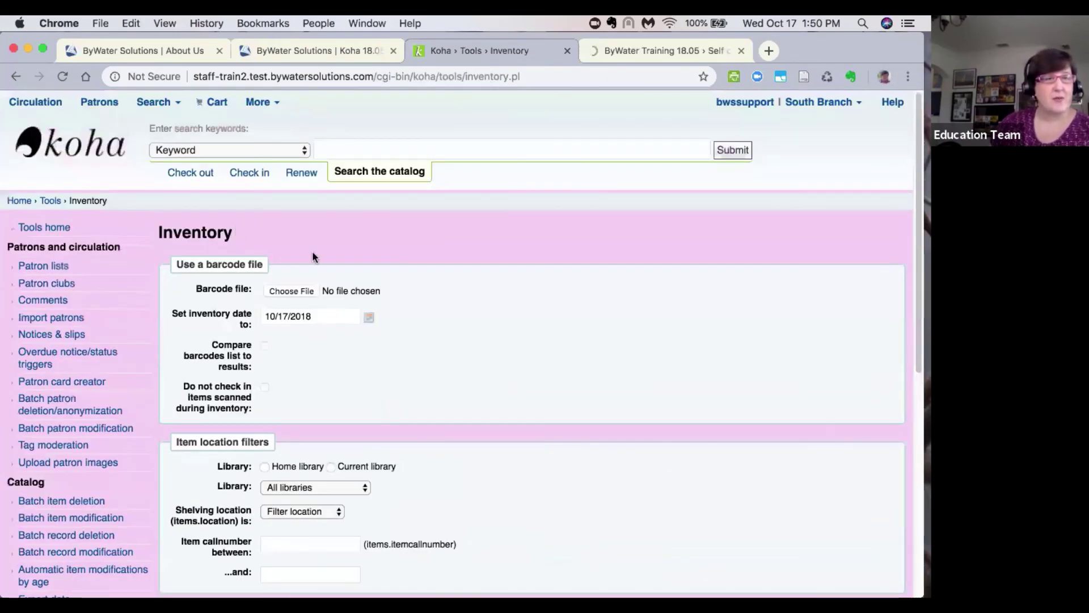
# Open the patron lists and bring up the add patrons form for the Circulation Staff list
pyautogui.click(54, 270)
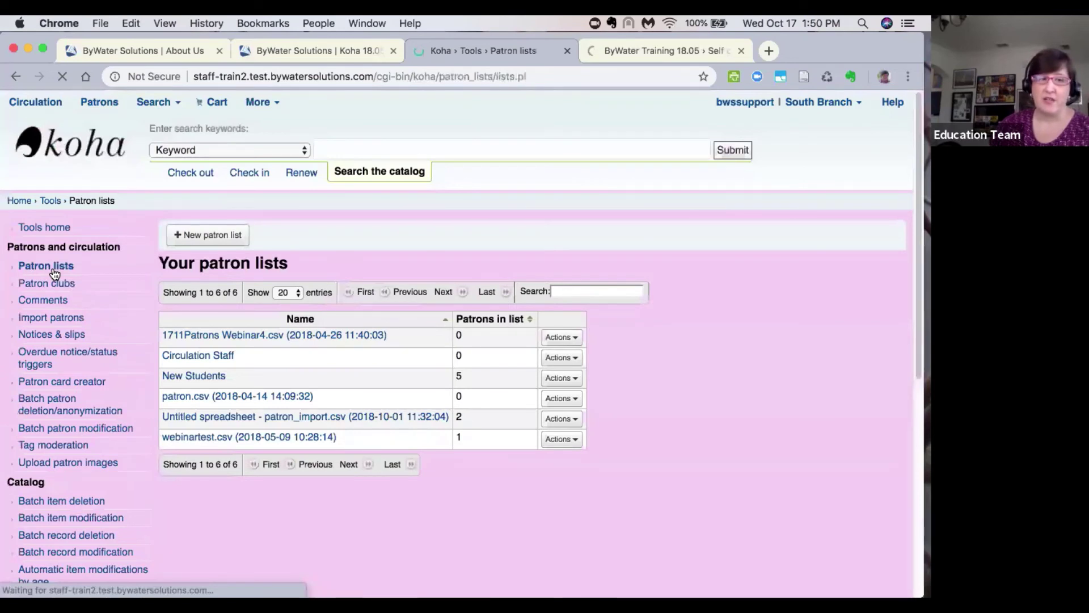
pyautogui.click(554, 359)
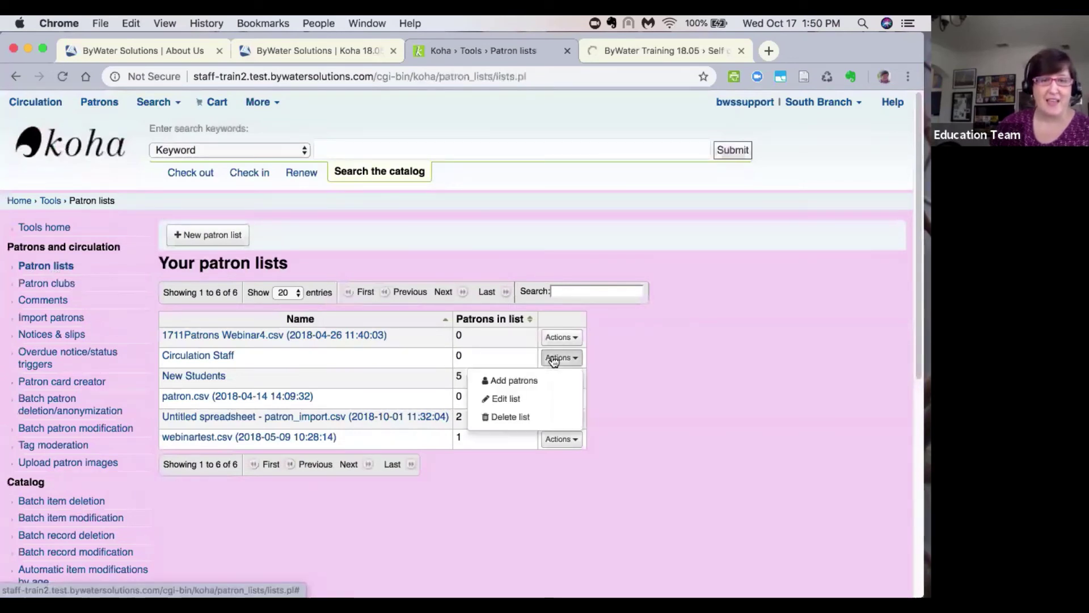
pyautogui.click(522, 386)
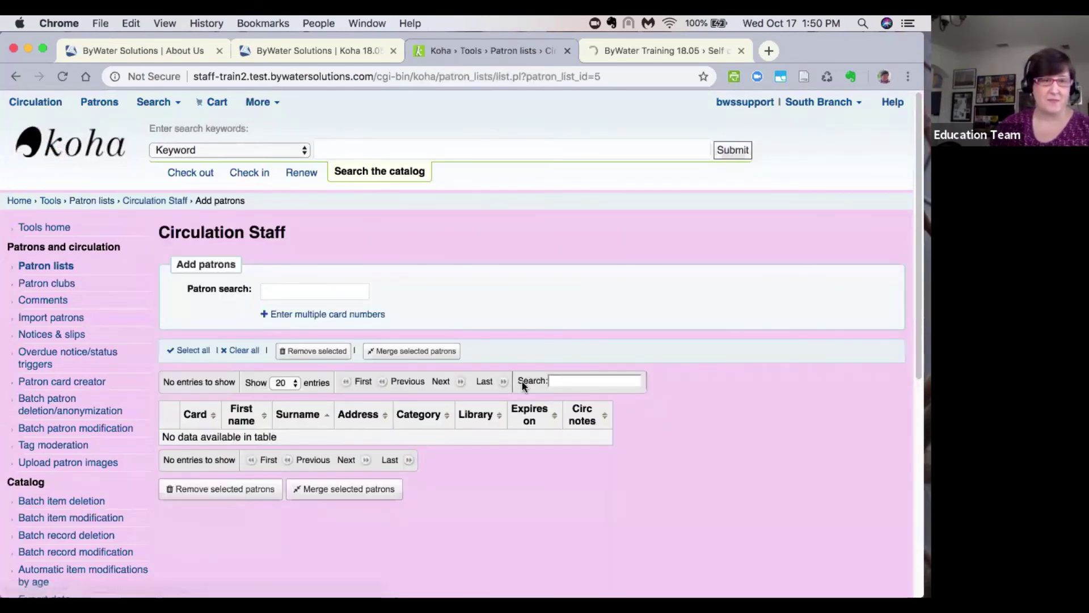
# Show the entry area for multiple card numbers in the Circulation Staff list, and return to the single patron search
pyautogui.click(348, 314)
pyautogui.click(301, 319)
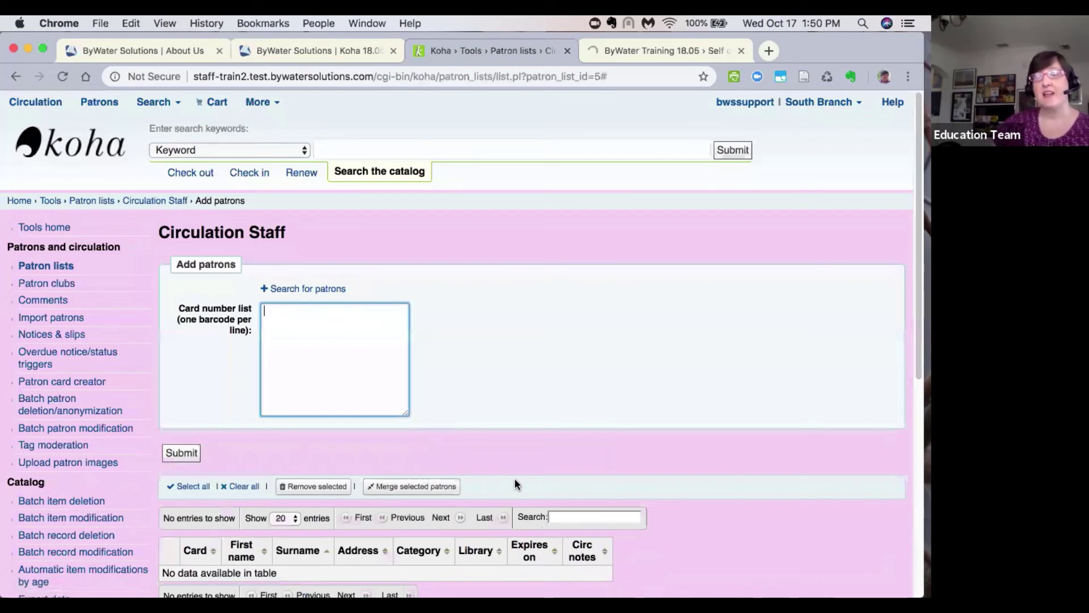
pyautogui.scroll(-1, 515, 483)
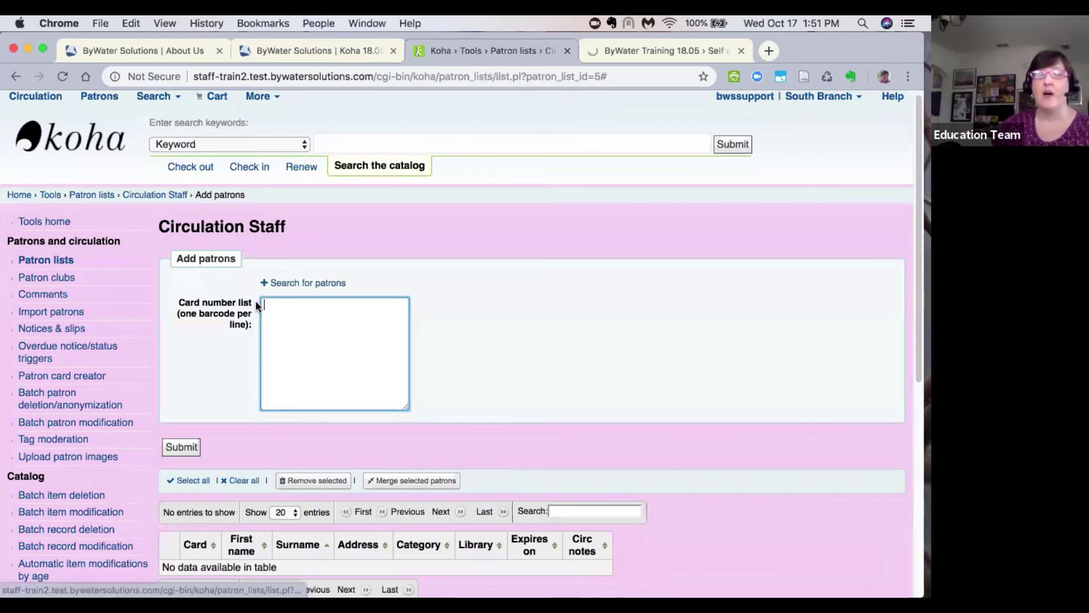
pyautogui.click(282, 284)
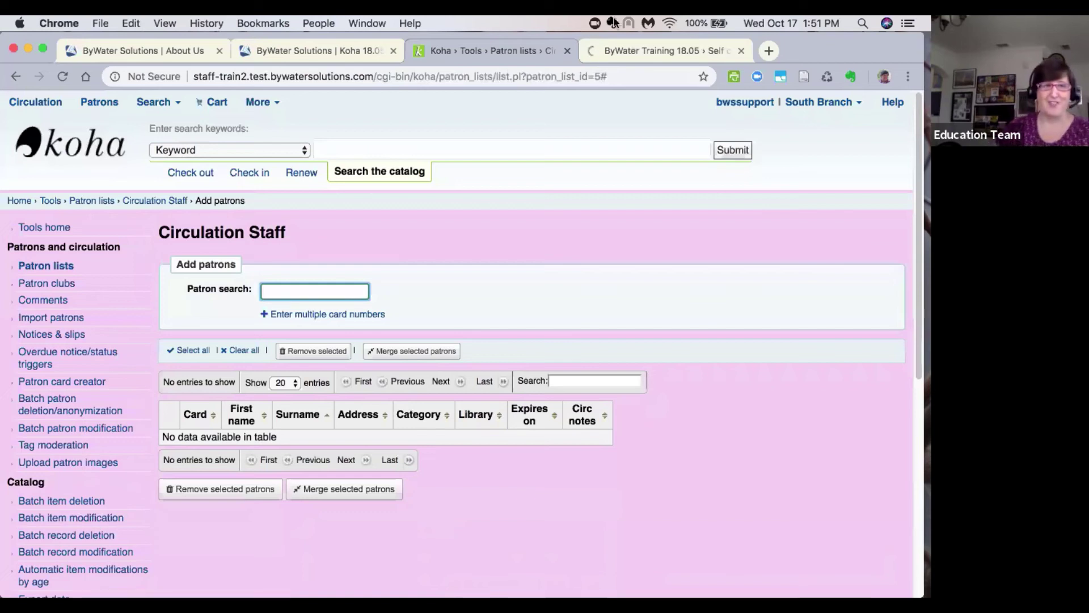
# Go to Koha administration and search the global system preferences for "block lost"
pyautogui.click(84, 148)
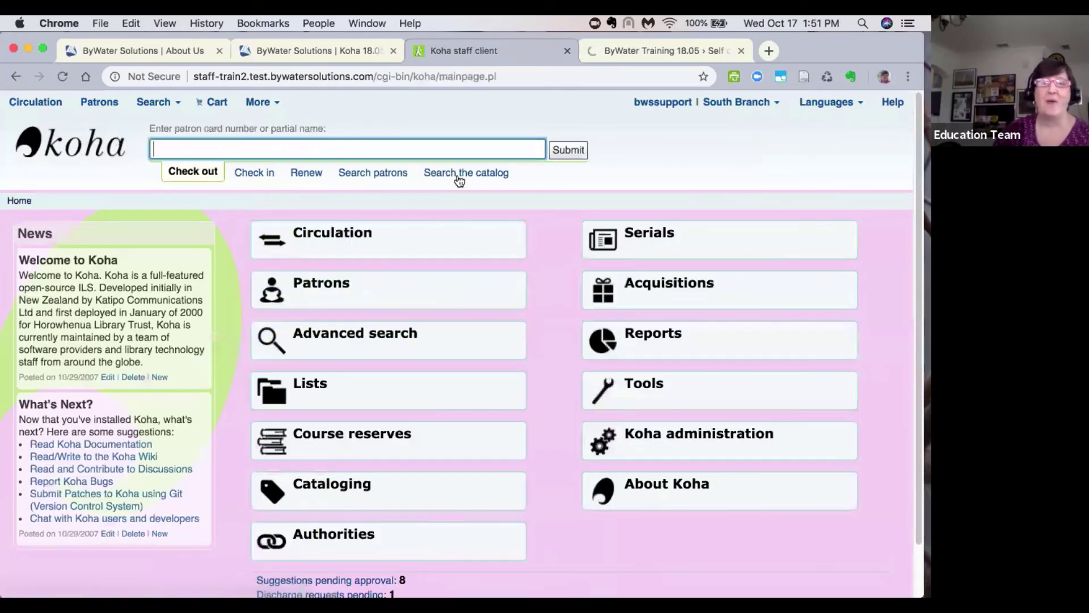
pyautogui.click(633, 437)
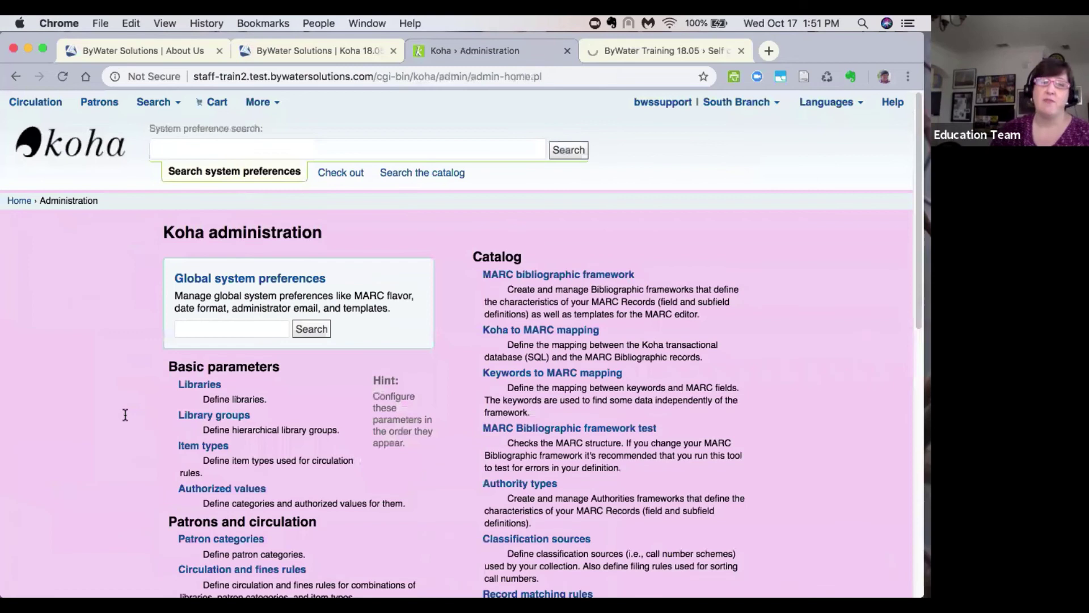
pyautogui.click(221, 328)
pyautogui.write('block lost')
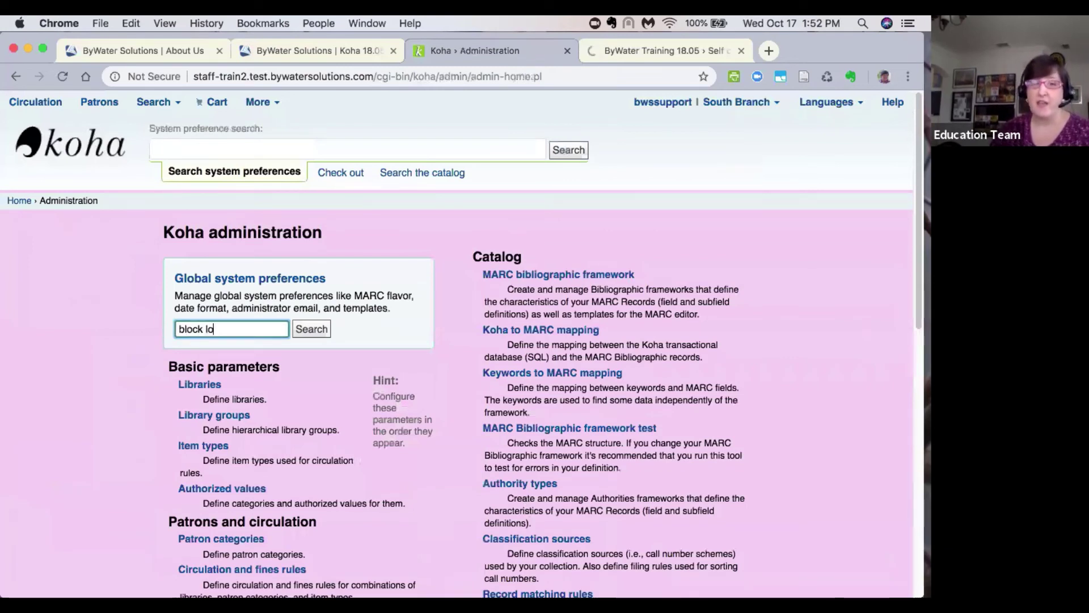
pyautogui.press('Return')
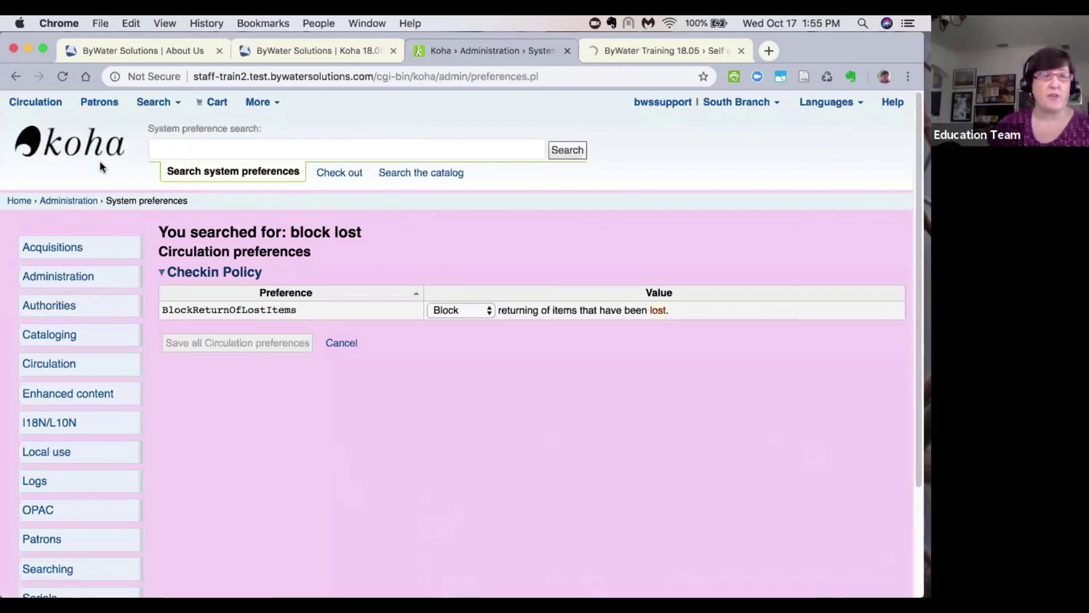
# Search the patrons by the patron's first name and open the record of the first match
pyautogui.click(57, 149)
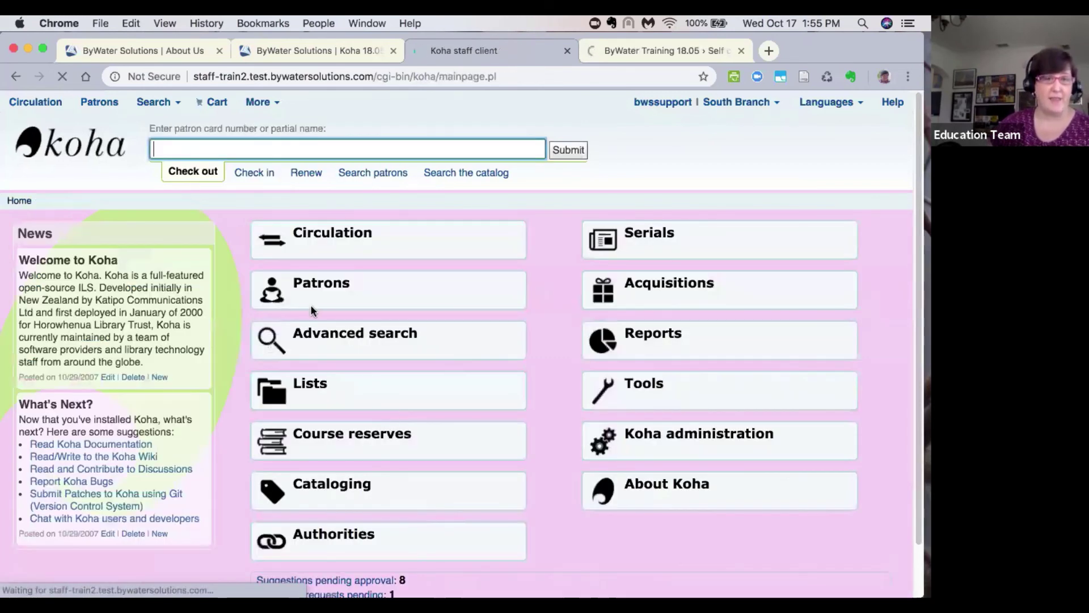
pyautogui.click(315, 290)
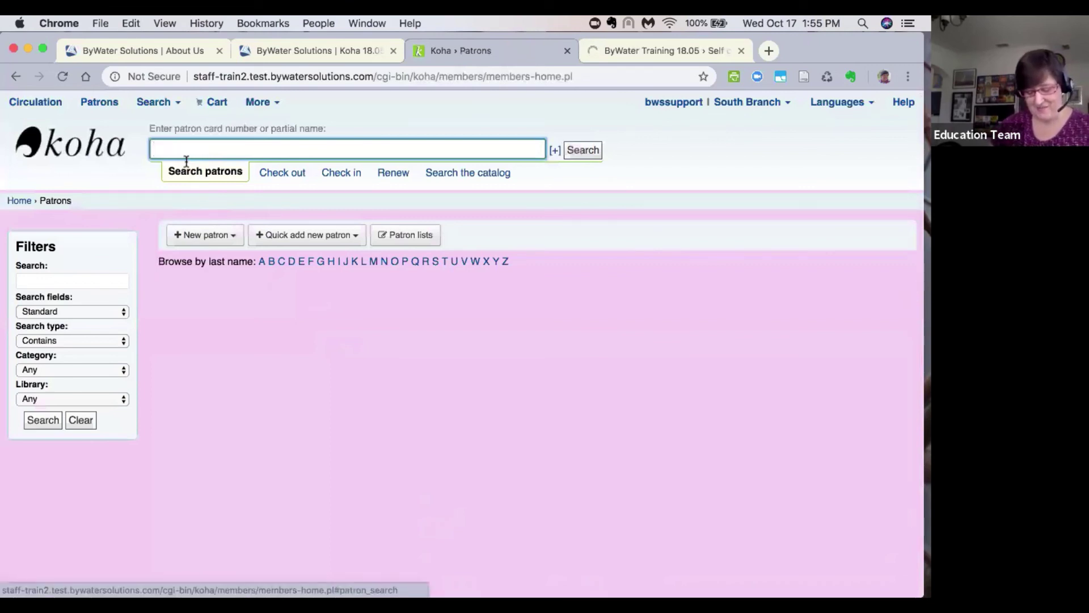
pyautogui.write('donna')
pyautogui.press('Return')
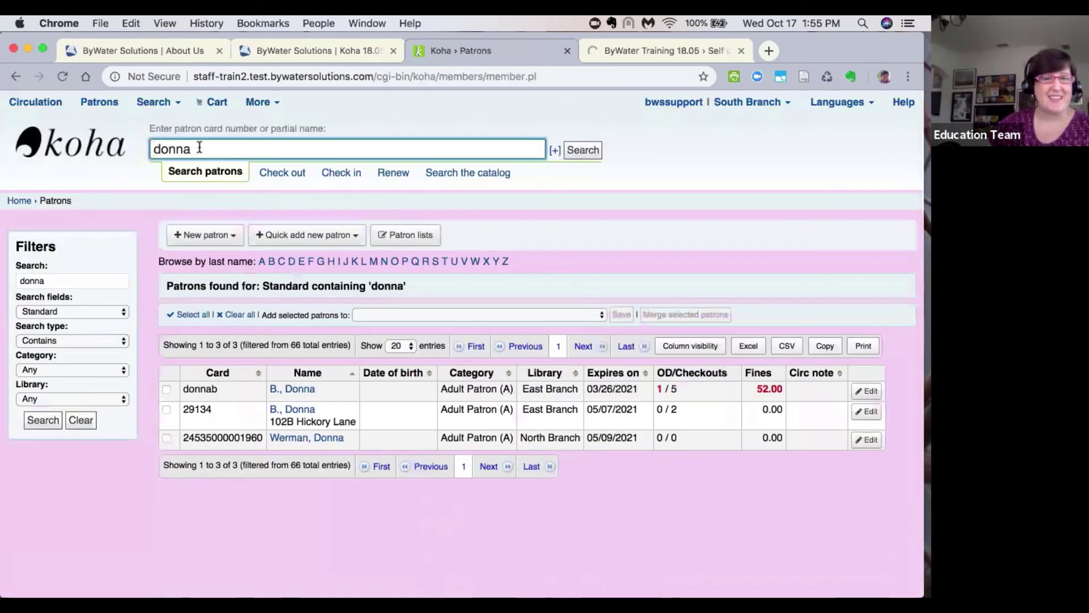
pyautogui.click(295, 390)
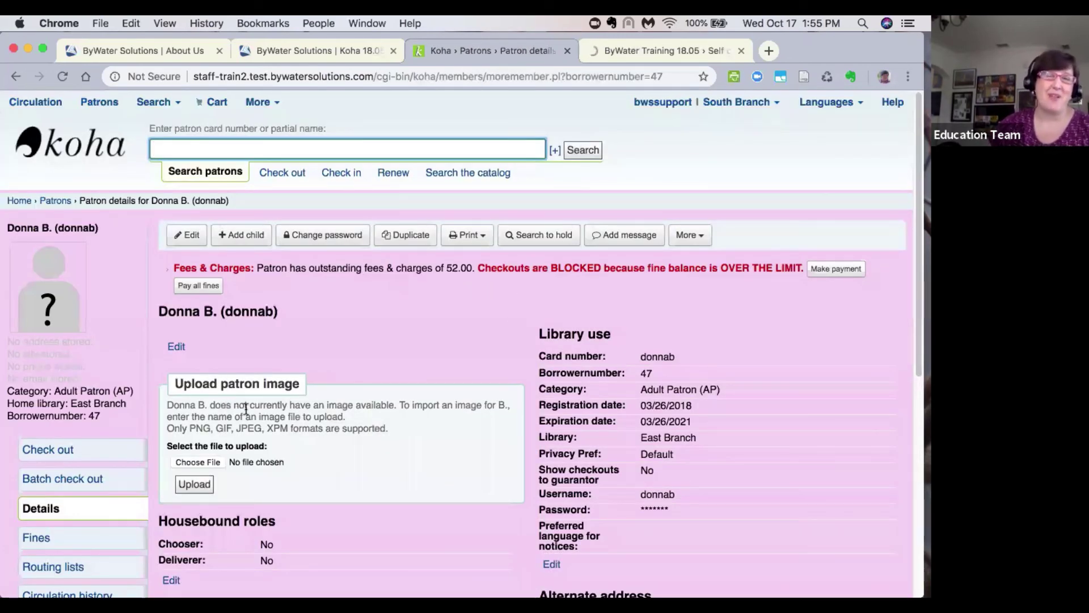
# Open the patron's fines and bring up the payment form for all selected charges
pyautogui.scroll(-2, 62, 514)
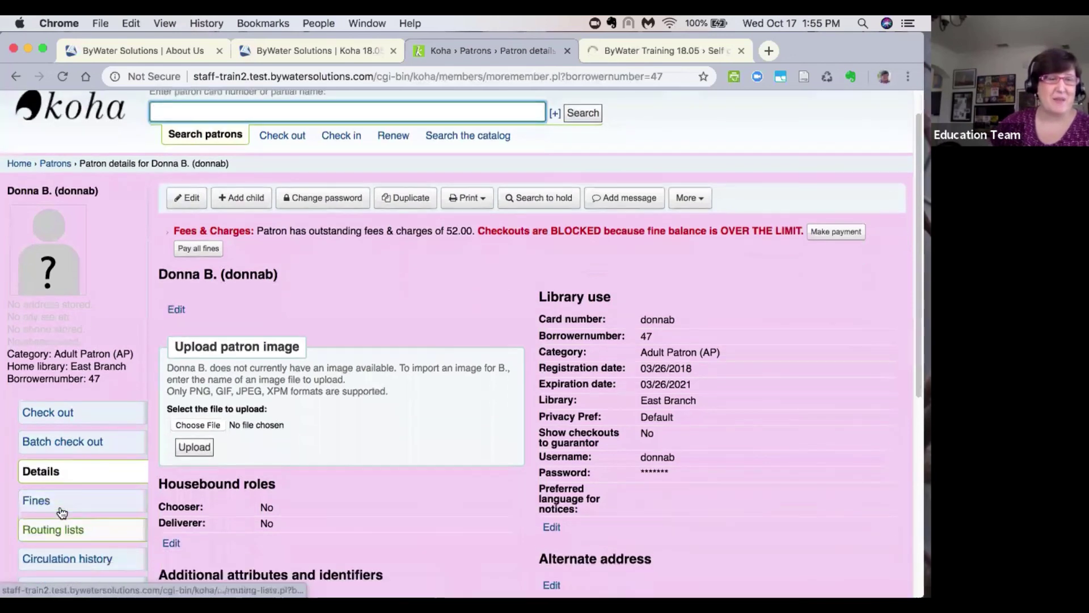
pyautogui.click(37, 501)
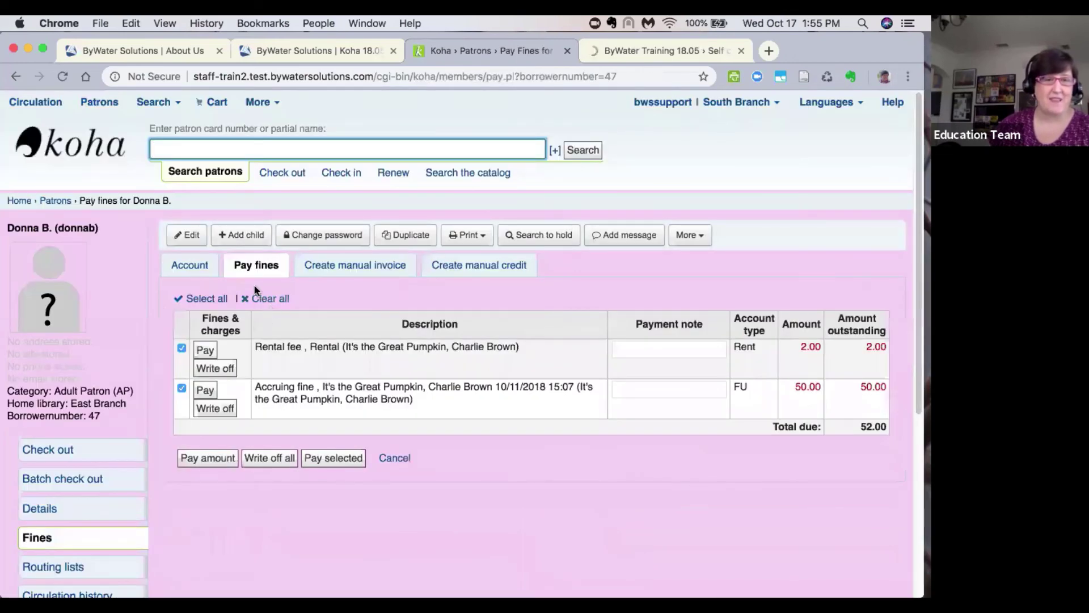
pyautogui.click(322, 466)
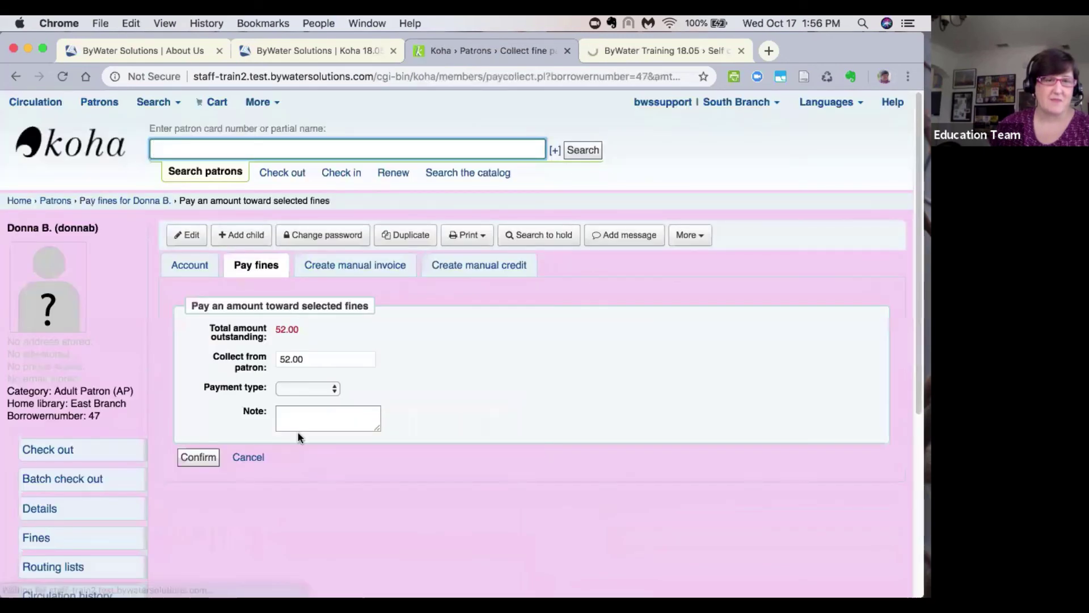
# Examine the available payment types for the selected fines, leaving the payment type blank
pyautogui.click(294, 388)
pyautogui.click(294, 388)
pyautogui.click(294, 389)
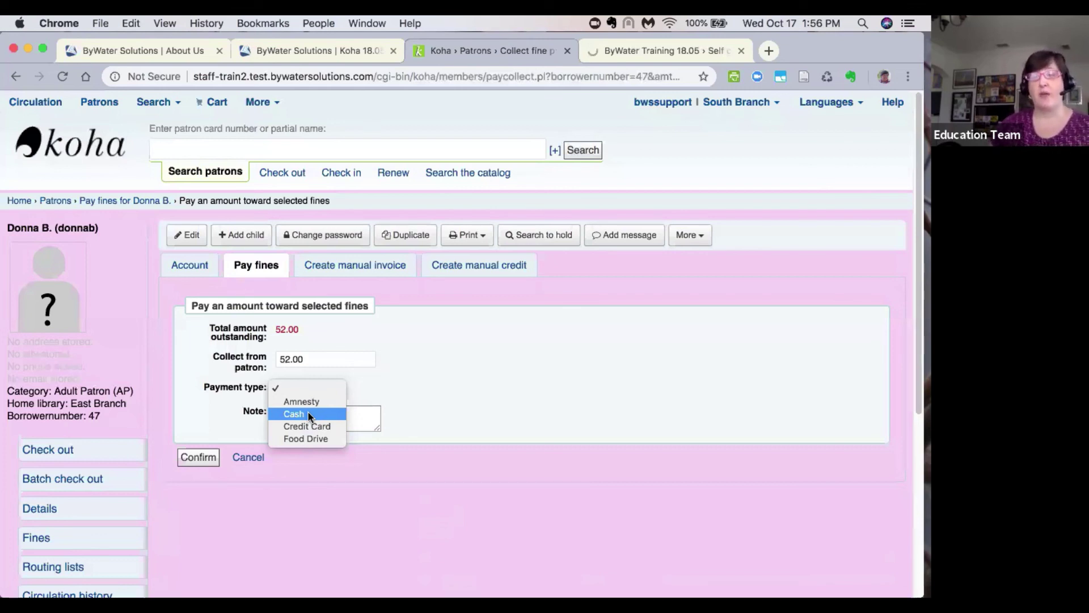
pyautogui.click(365, 483)
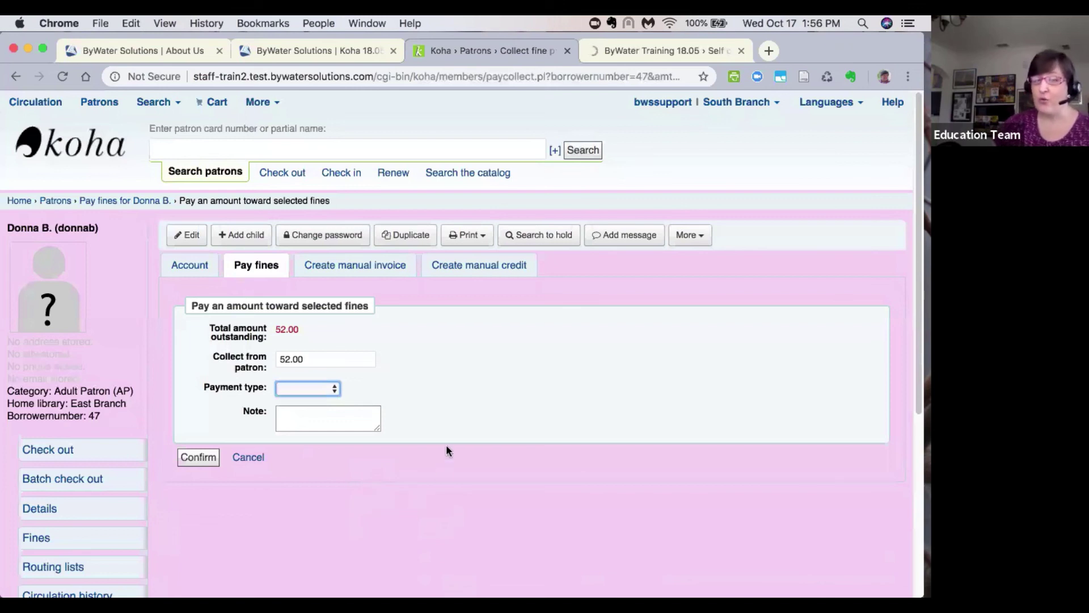
pyautogui.click(298, 390)
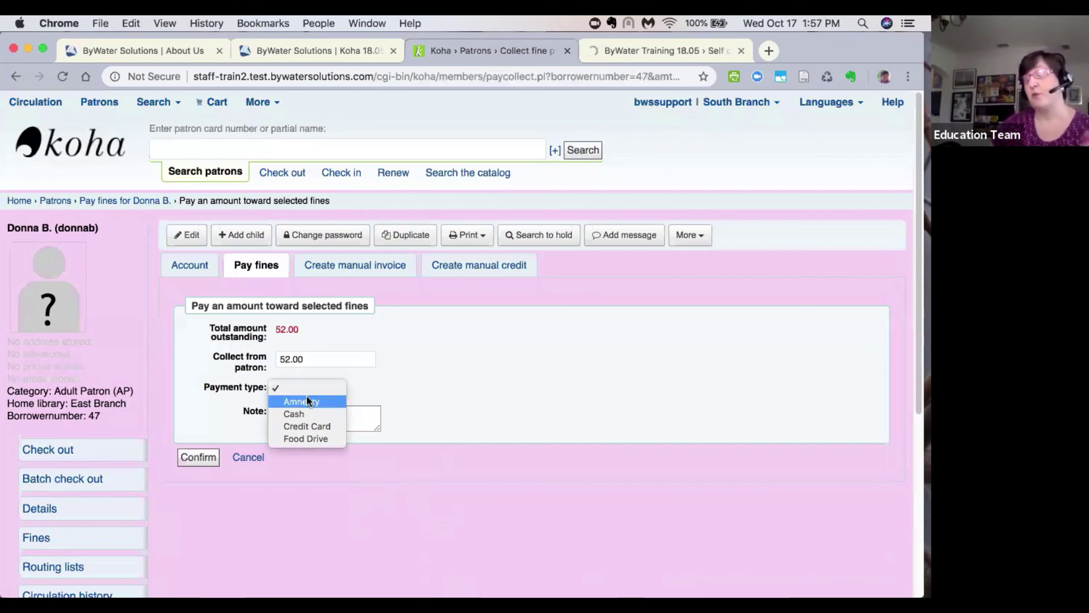
pyautogui.click(390, 398)
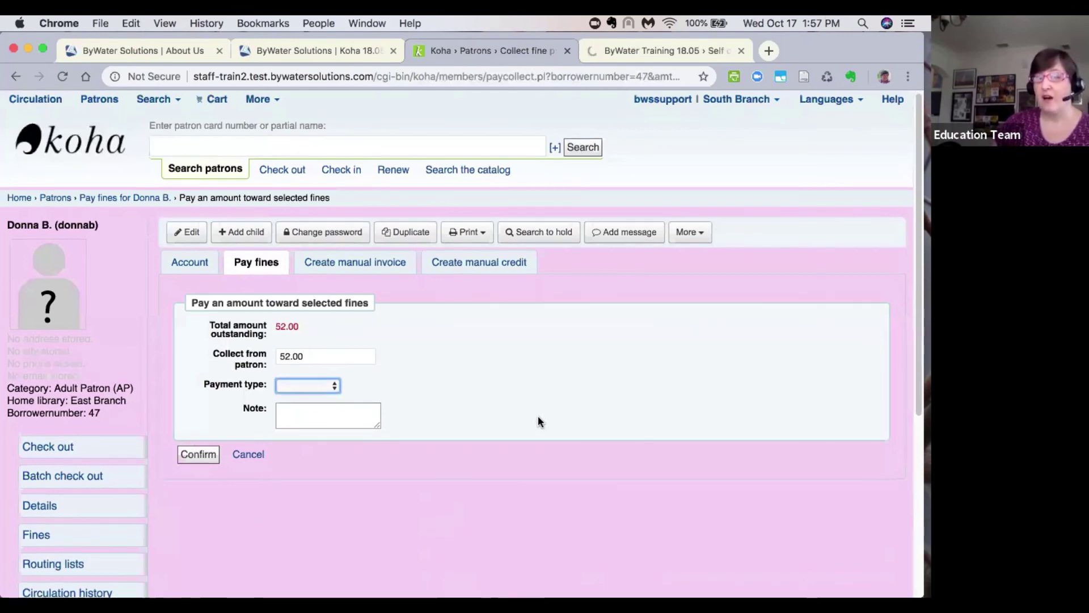
pyautogui.scroll(-2, 538, 416)
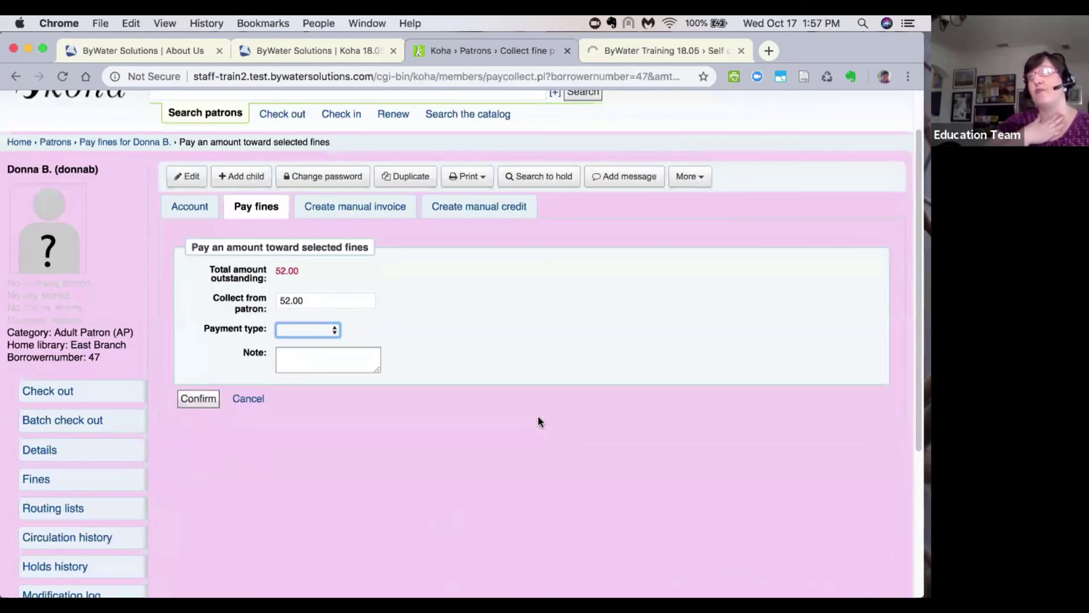